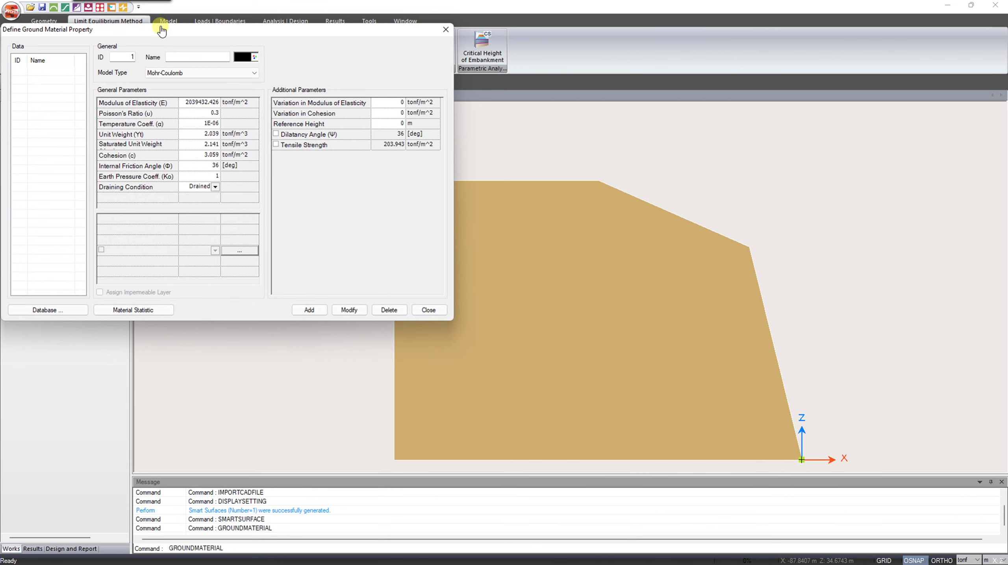
Set the new ground material's model type to Mohr-Coulomb (LEM) and name it LEM
left_click_drag(162, 32, 173, 107)
left_click(190, 155)
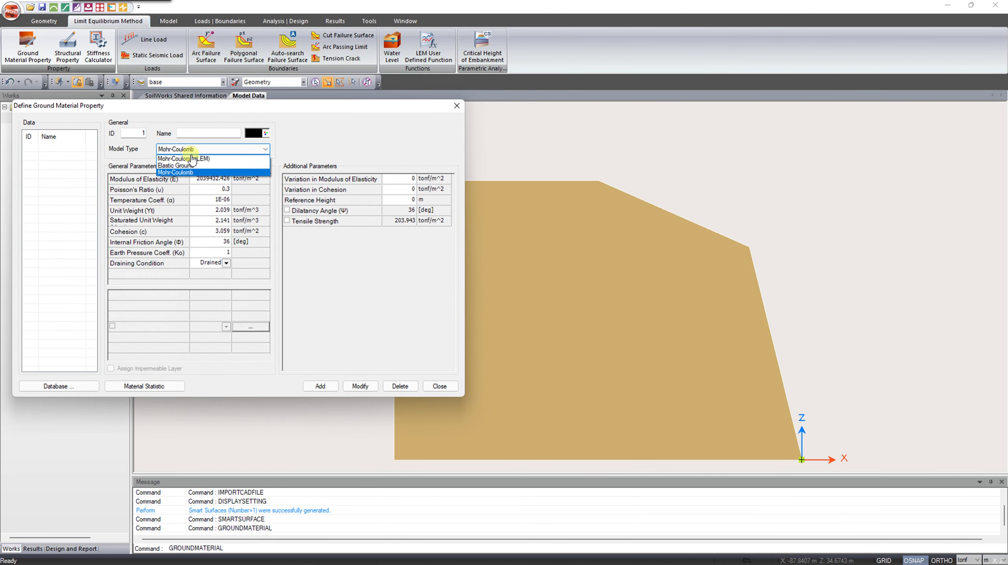
left_click(194, 162)
left_click(198, 135)
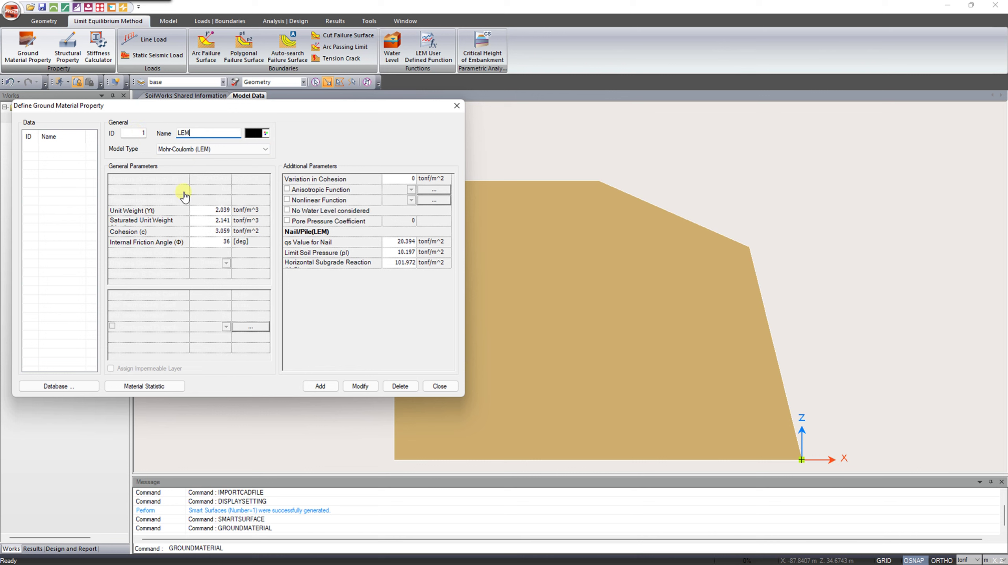
Set the LEM material's unit weight to 1.8 tonf/m^3 and its saturated unit weight to 1.9 tonf/m^3
left_click(195, 212)
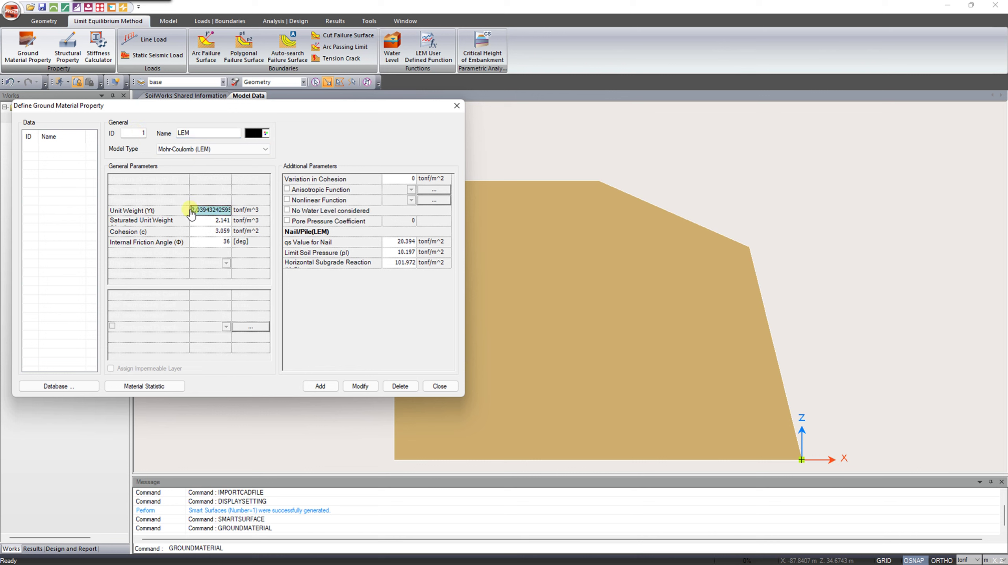
left_click_drag(194, 214, 230, 216)
type("1.8")
left_click(206, 226)
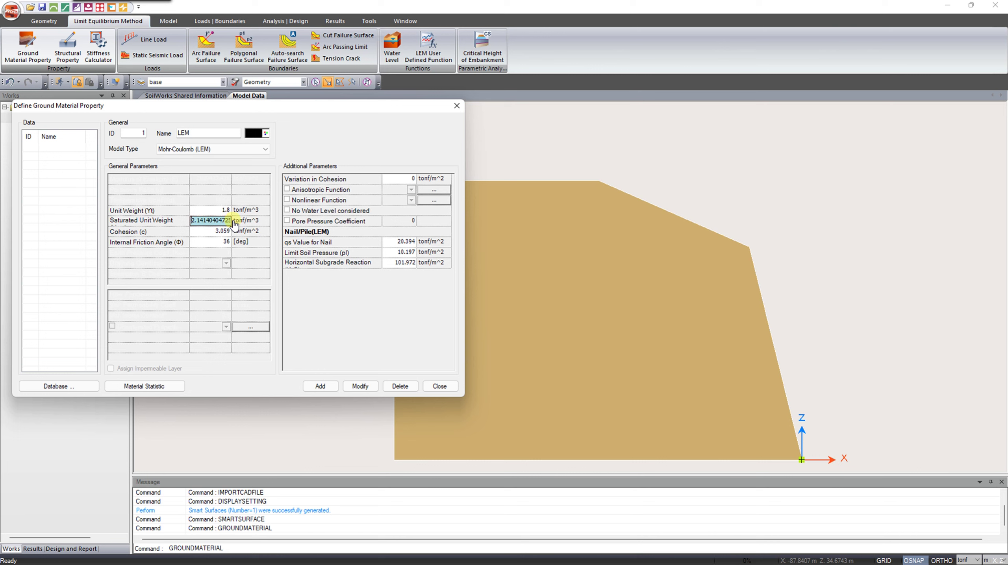
key("End")
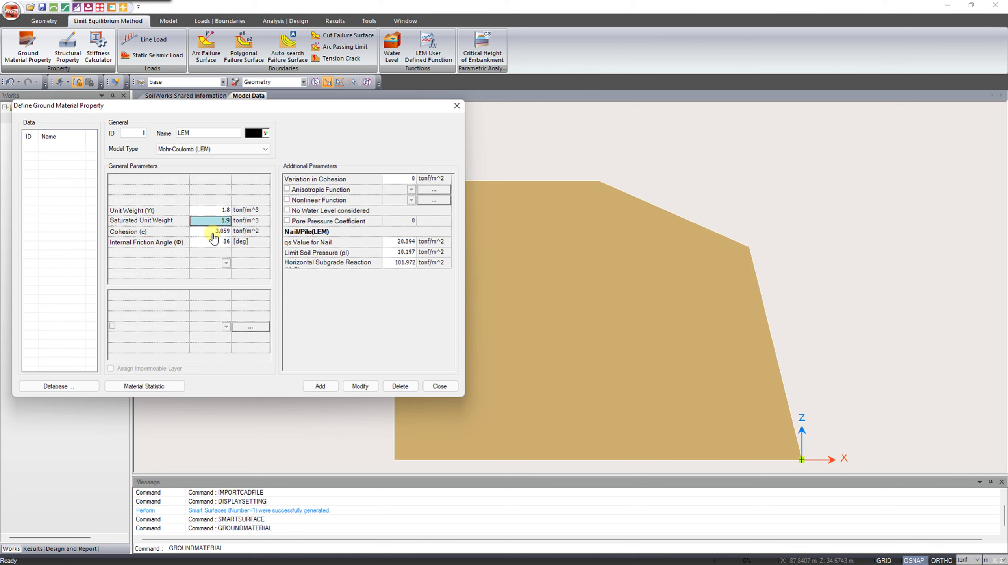
Set the cohesion to 9.6 tonf/m^2 and the internal friction angle to 25 degrees, and add the LEM material to the model
left_click(209, 237)
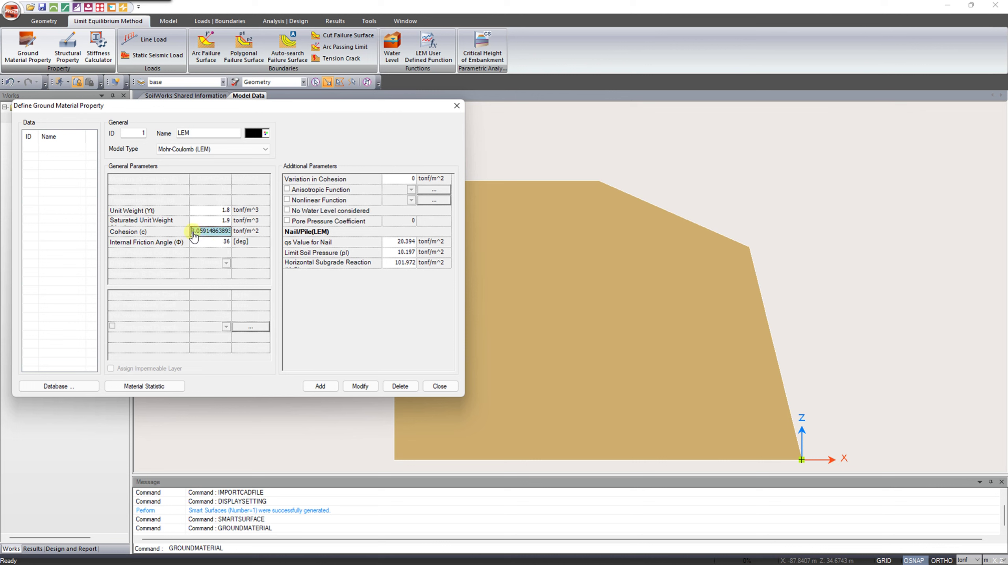
left_click(226, 233)
type("9.6")
left_click(229, 242)
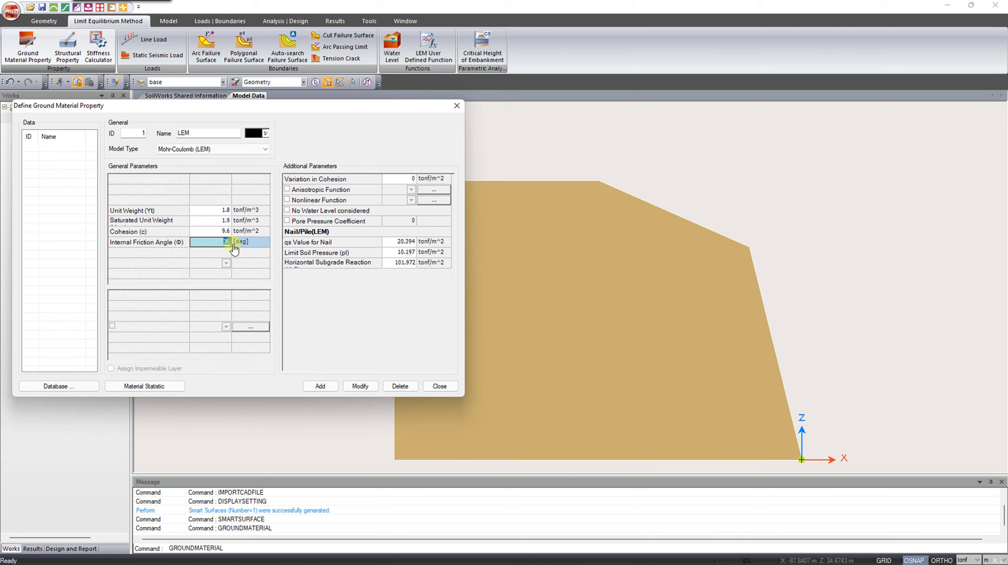
left_click(229, 244)
left_click(335, 387)
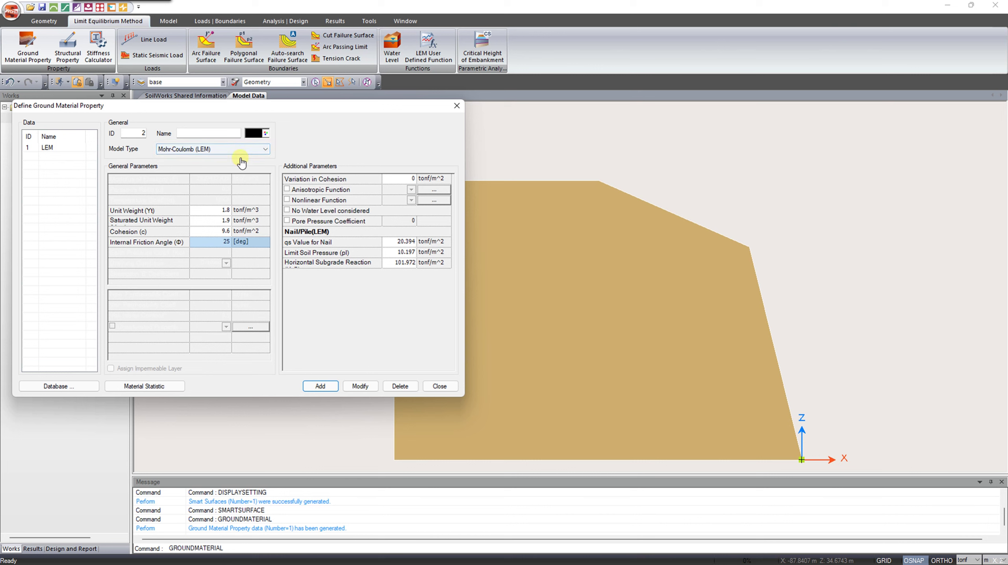
left_click(214, 155)
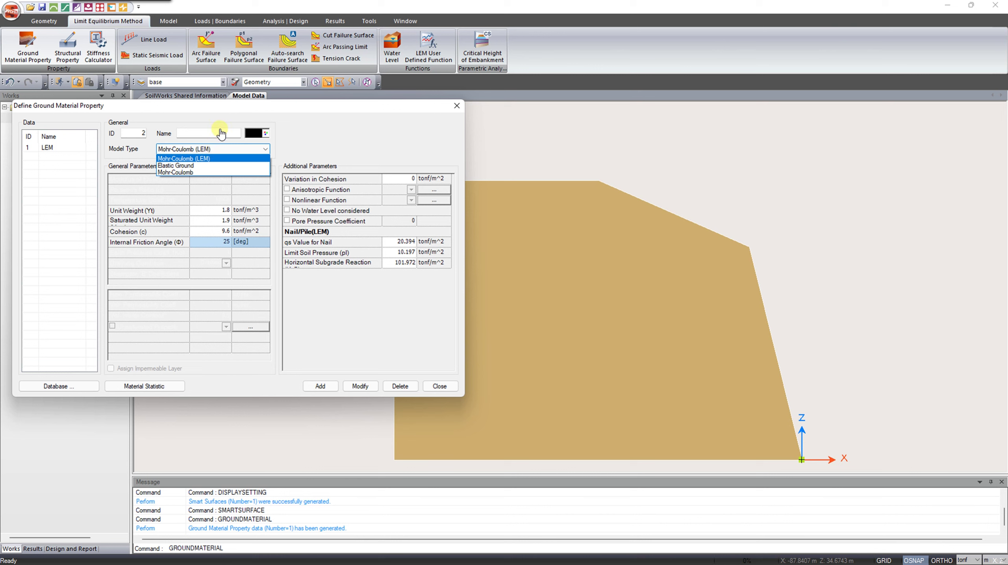
left_click(457, 112)
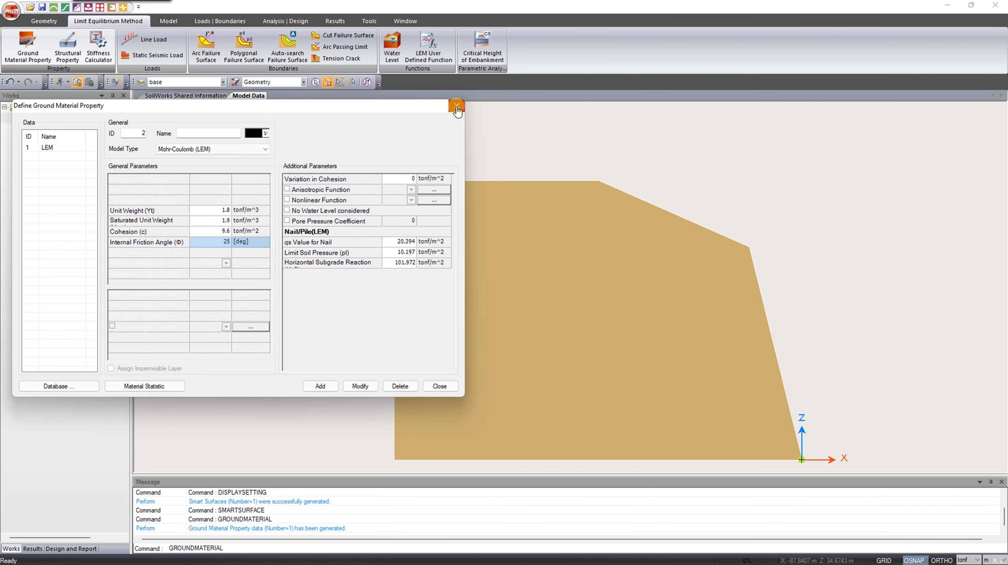
left_click(456, 114)
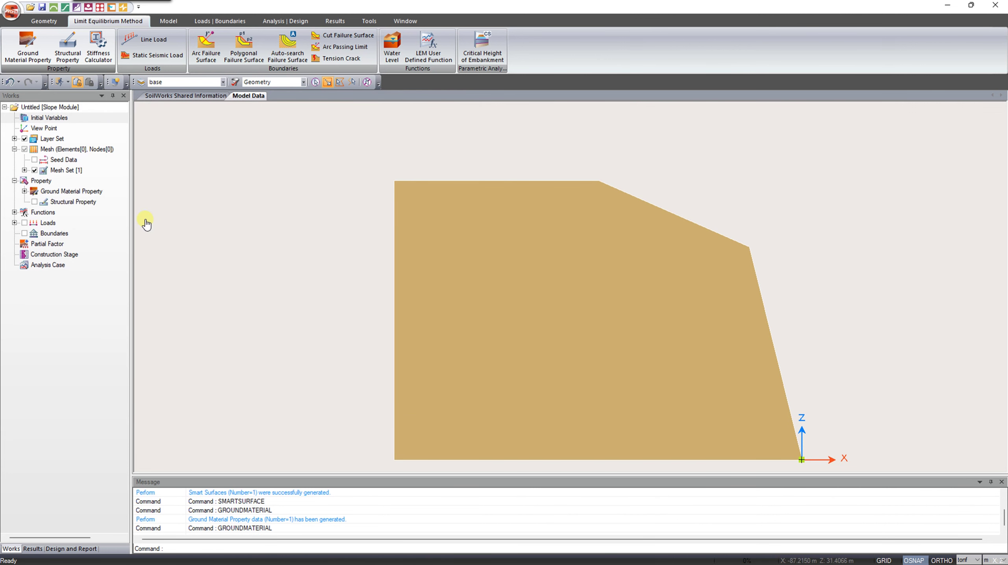
Assign the LEM ground material to the slope surface and check the assignment under the material in the model tree
left_click(25, 191)
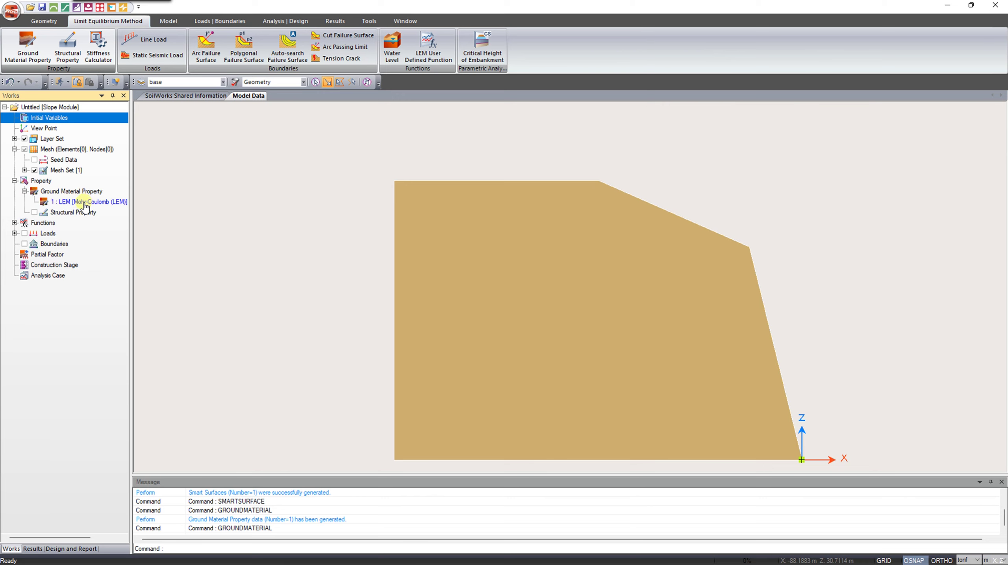
left_click(214, 254)
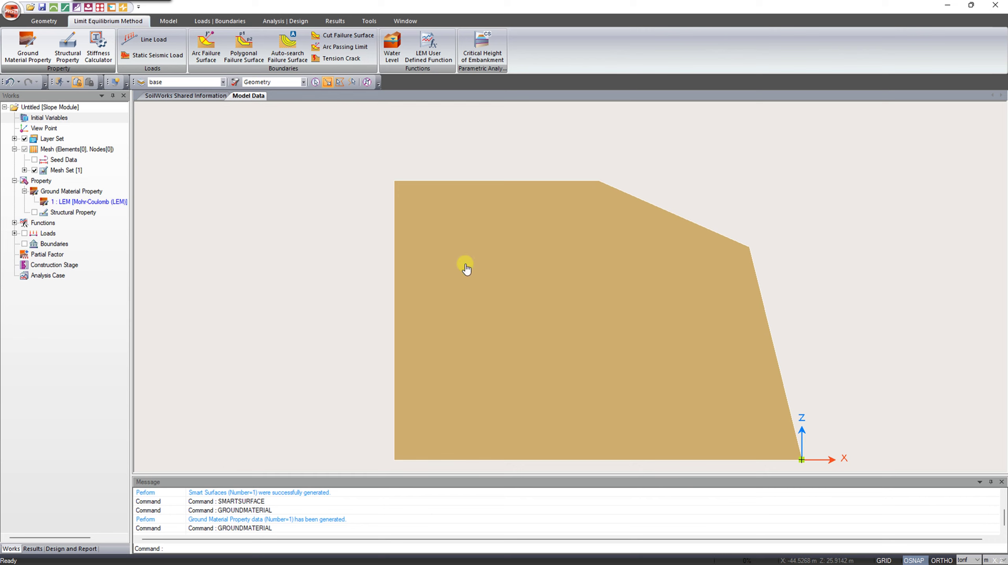
left_click(508, 238)
left_click(460, 255)
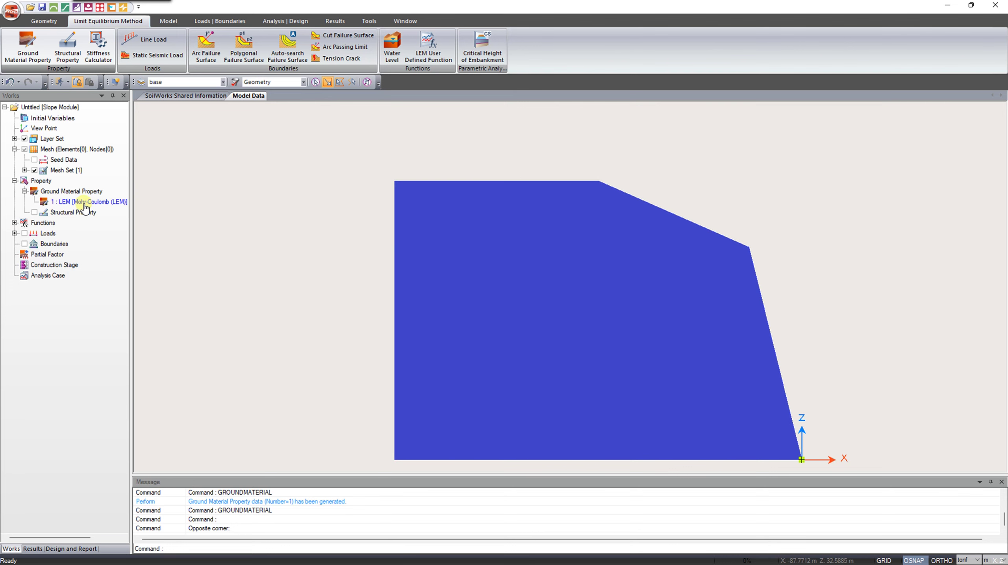
left_click_drag(83, 201, 205, 204)
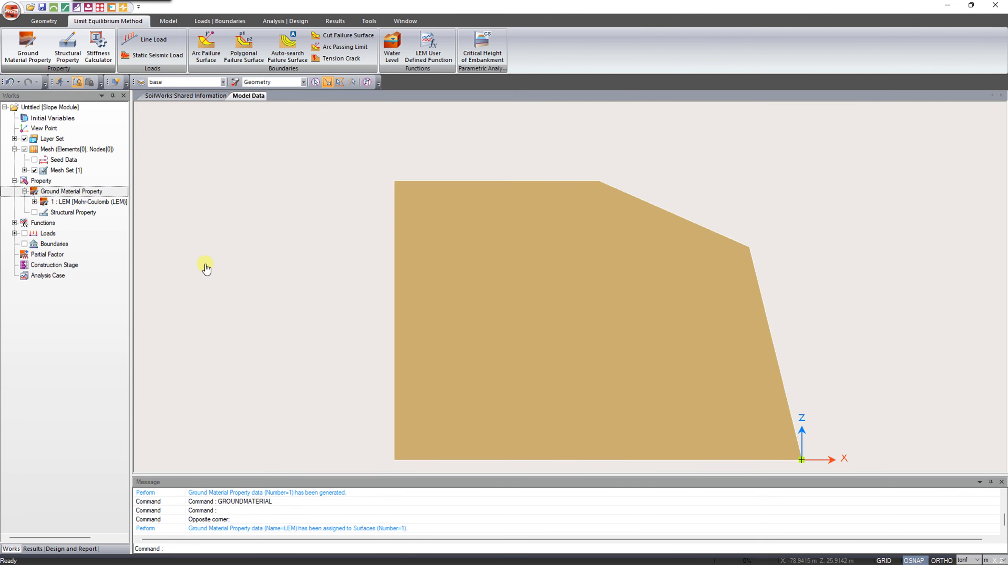
left_click(34, 203)
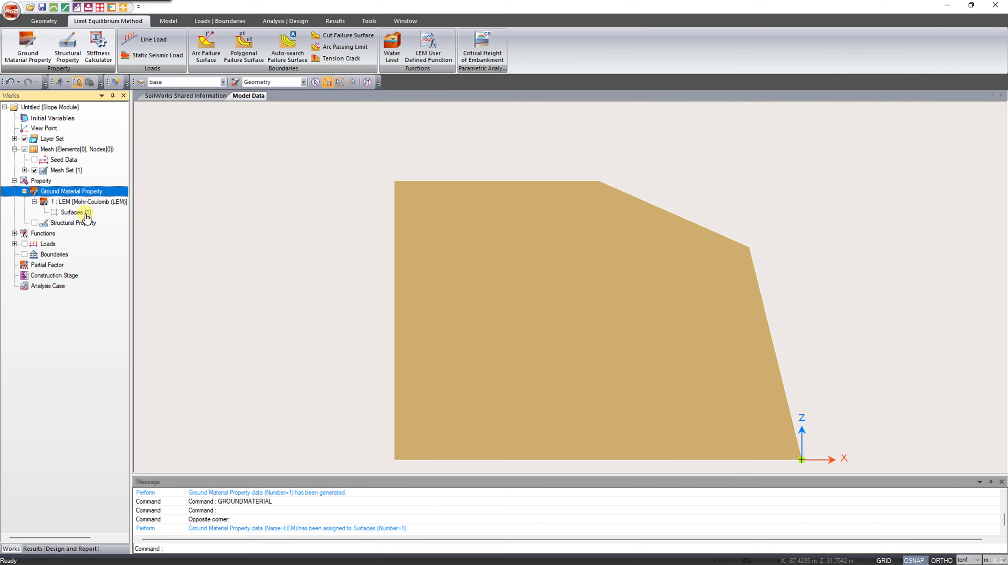
left_click(199, 240)
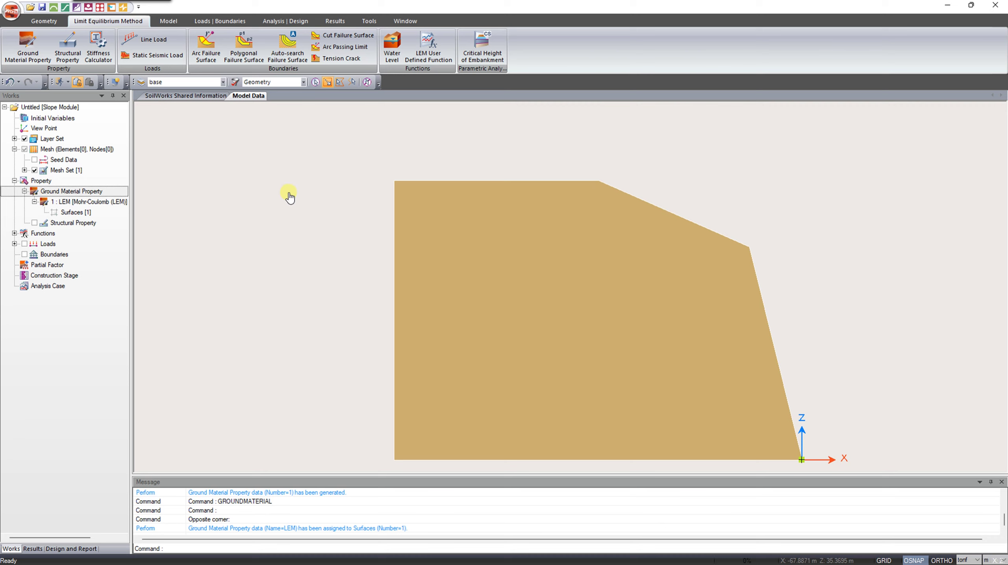
Start an arc failure surface definition and name its boundary set Superficies
scroll(290, 197, "down", 3)
left_click_drag(483, 220, 429, 299)
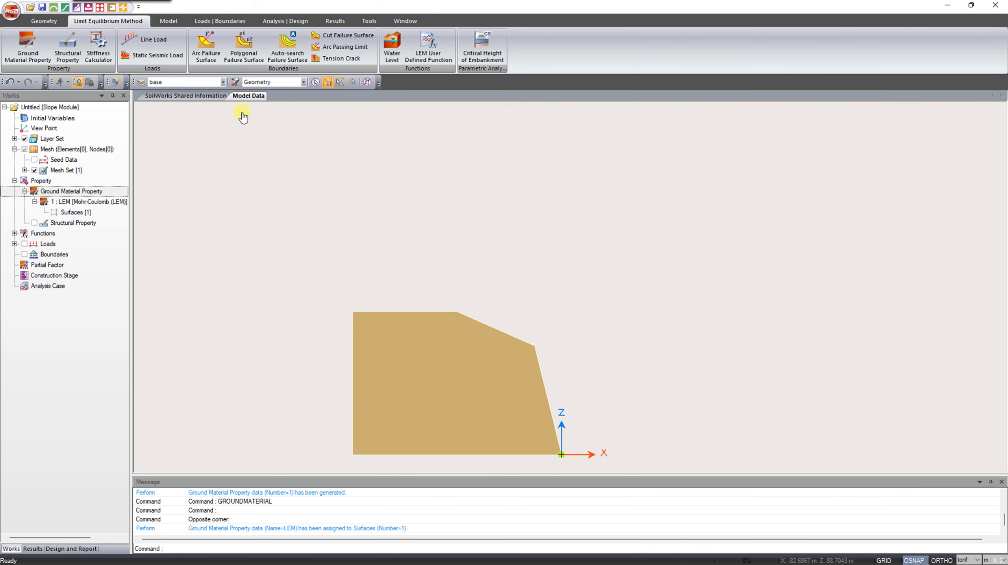
left_click(207, 44)
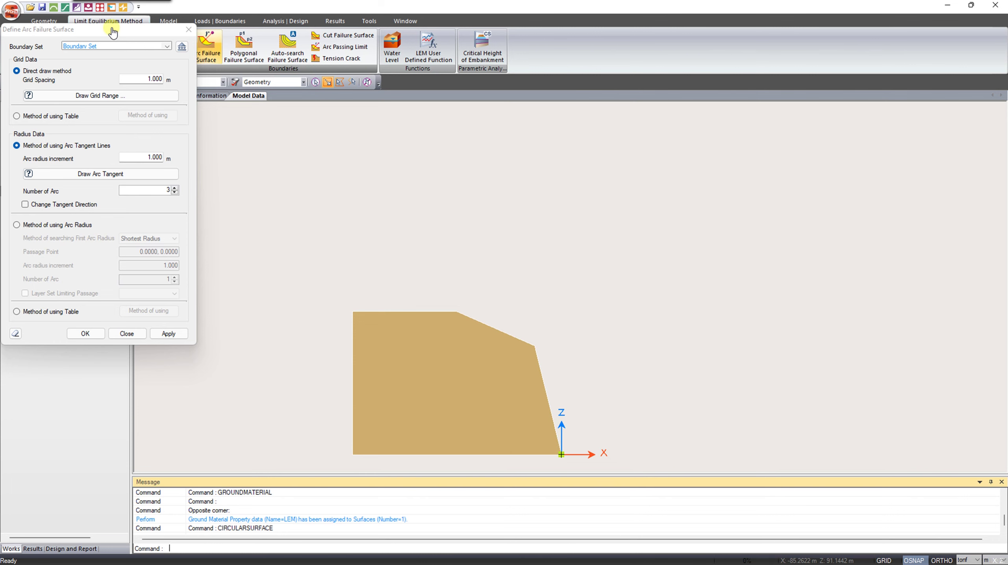
left_click_drag(113, 32, 149, 166)
left_click(211, 164)
type("Superficies")
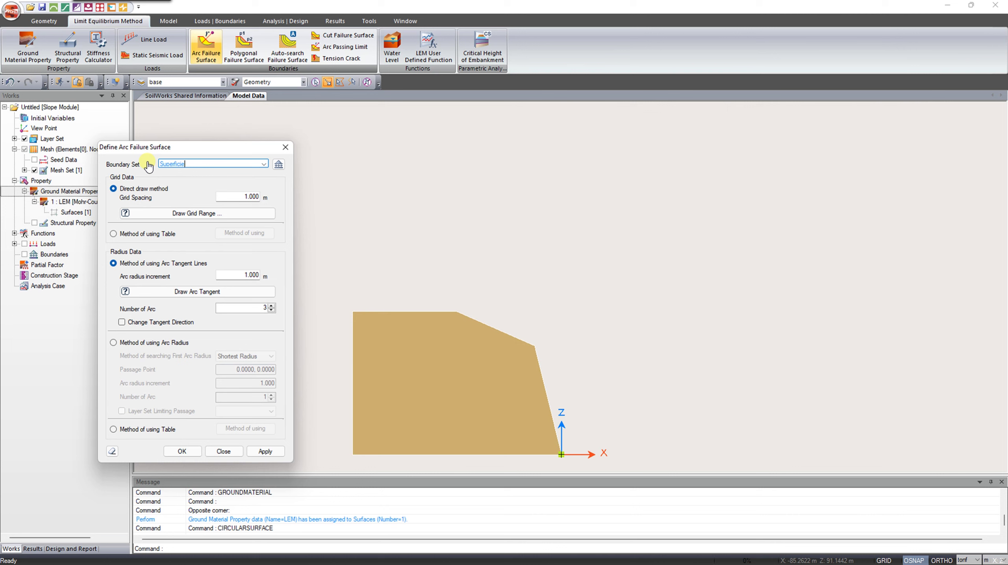
Set the grid spacing to 5 m and draw the rectangular centre grid above and beyond the slope face
double_click(240, 200)
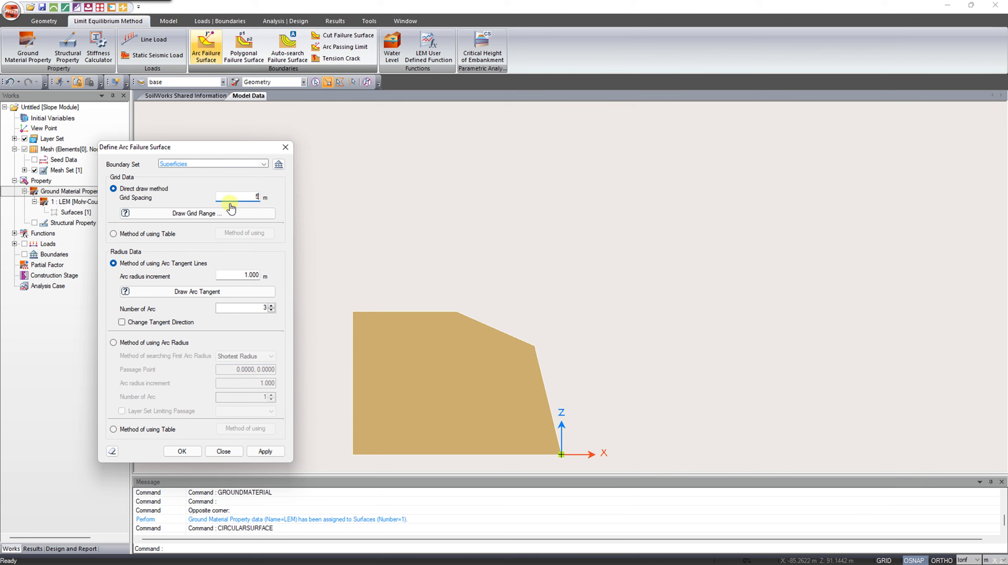
type("5")
left_click(247, 215)
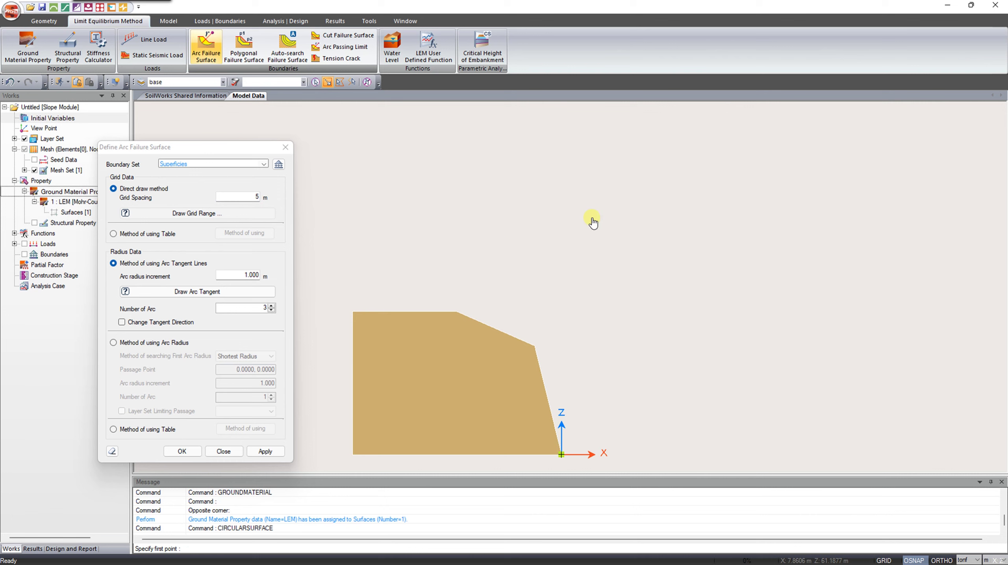
left_click(587, 200)
left_click(735, 323)
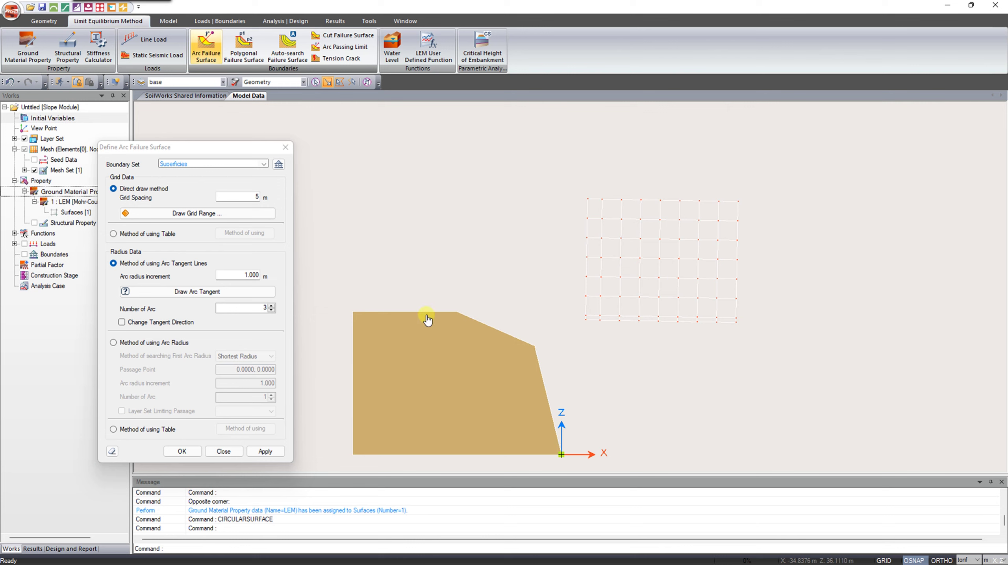
Set the arc radius increment to 2 m and draw an arc tangent range from above the crest to beyond the toe
left_click(239, 277)
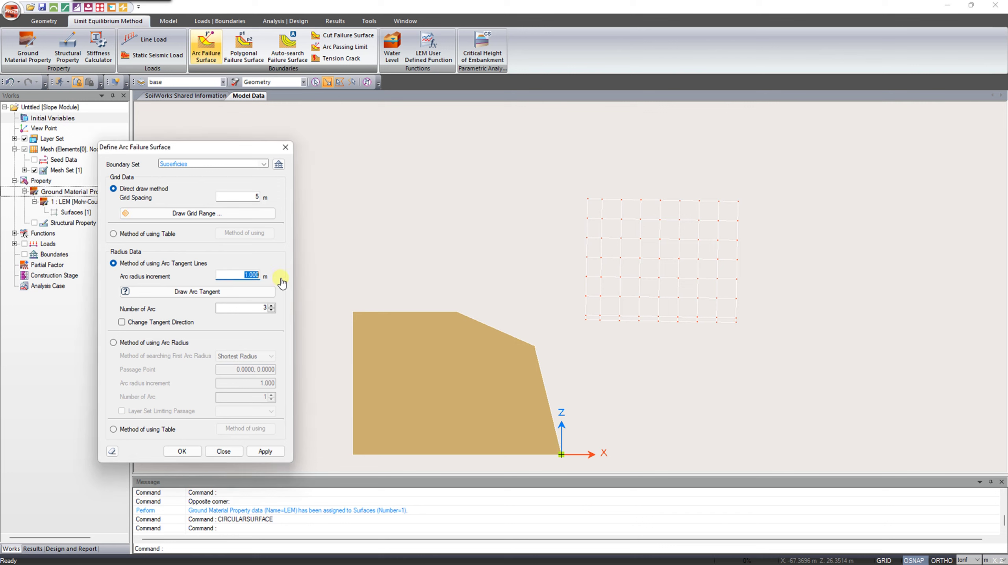
type("2")
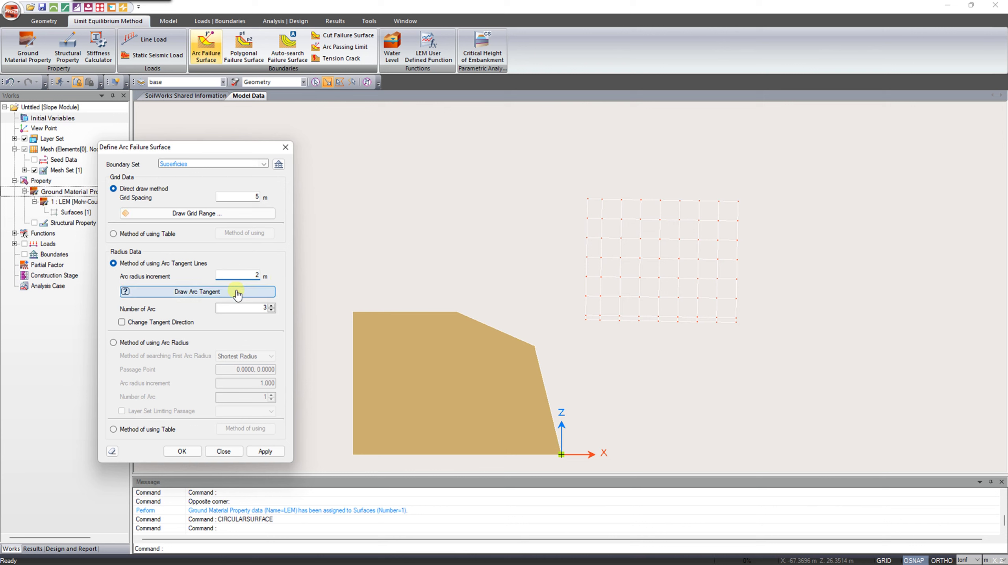
left_click(237, 294)
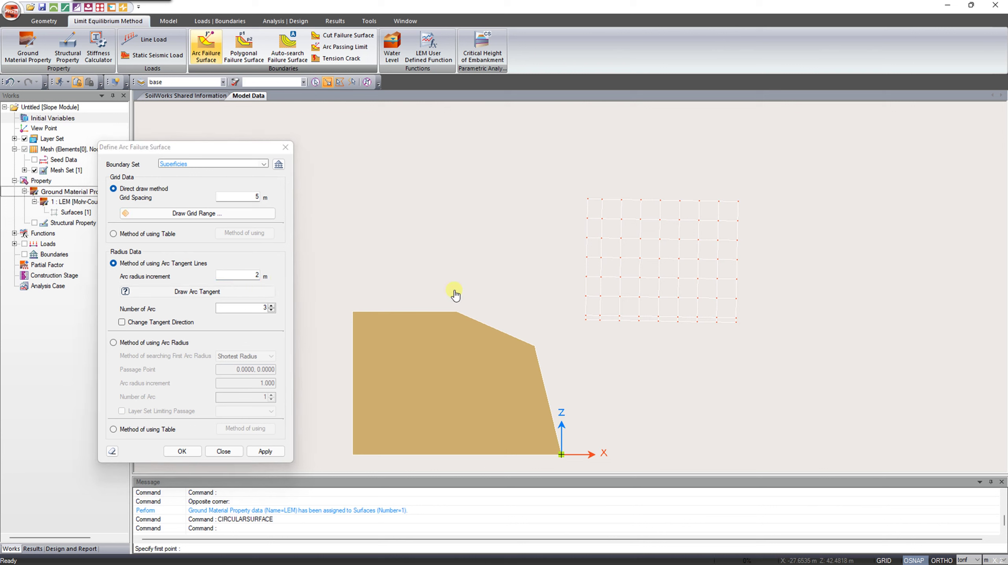
left_click(422, 292)
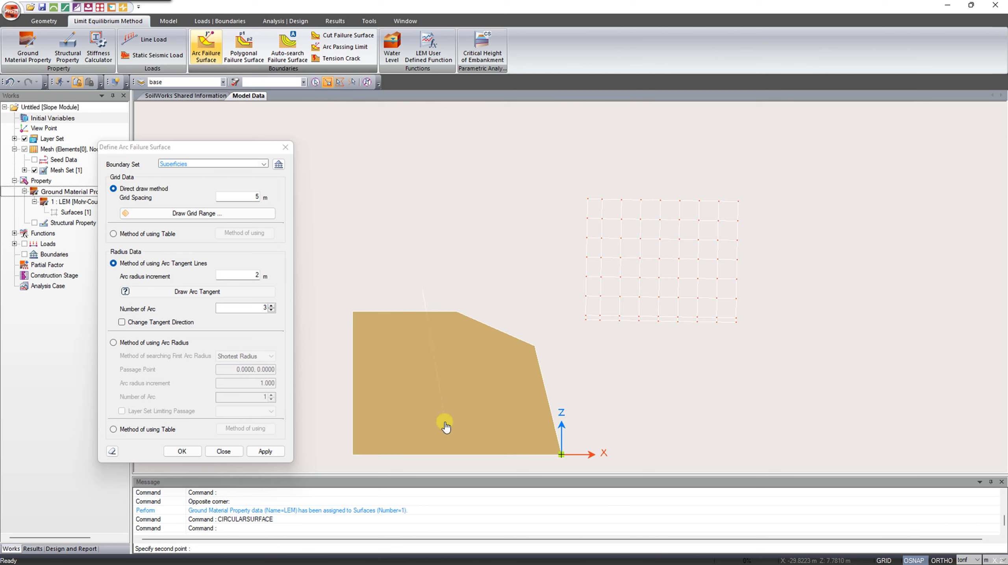
left_click(457, 471)
left_click(609, 465)
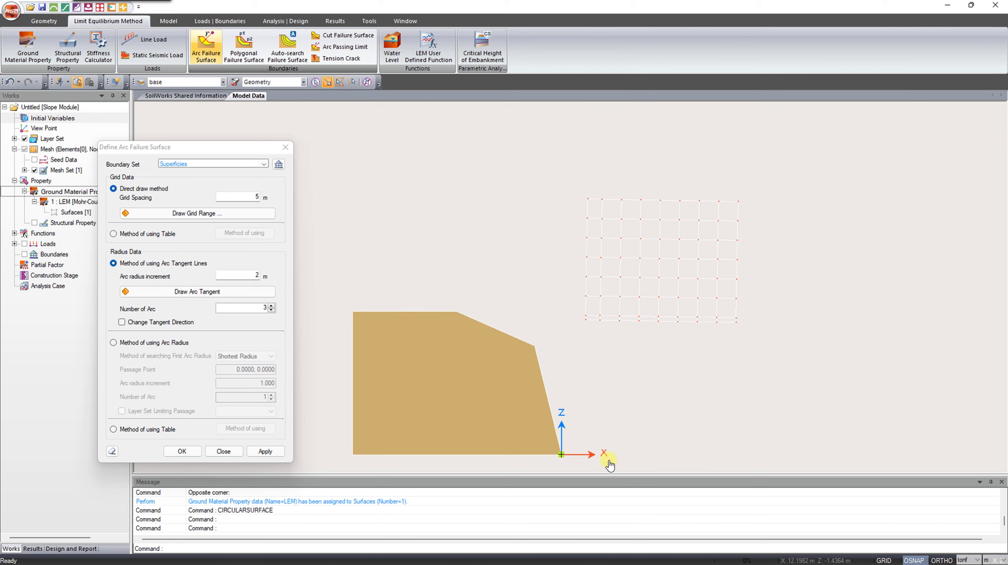
Set the number of arcs to 20 and create the arc failure surface with the tangent lines redrawn across the slope face
left_click(252, 308)
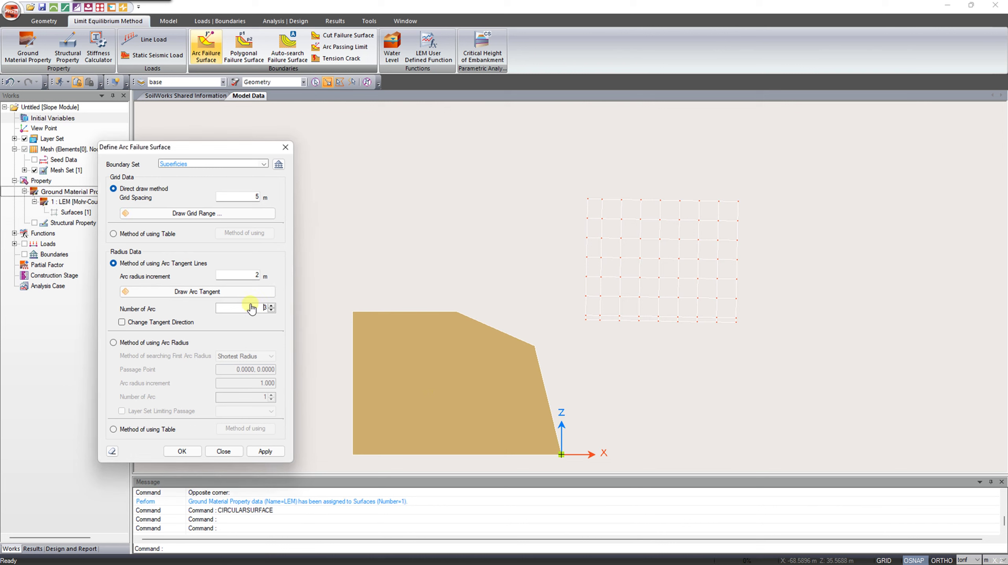
double_click(265, 308)
scroll(410, 340, "down", 3)
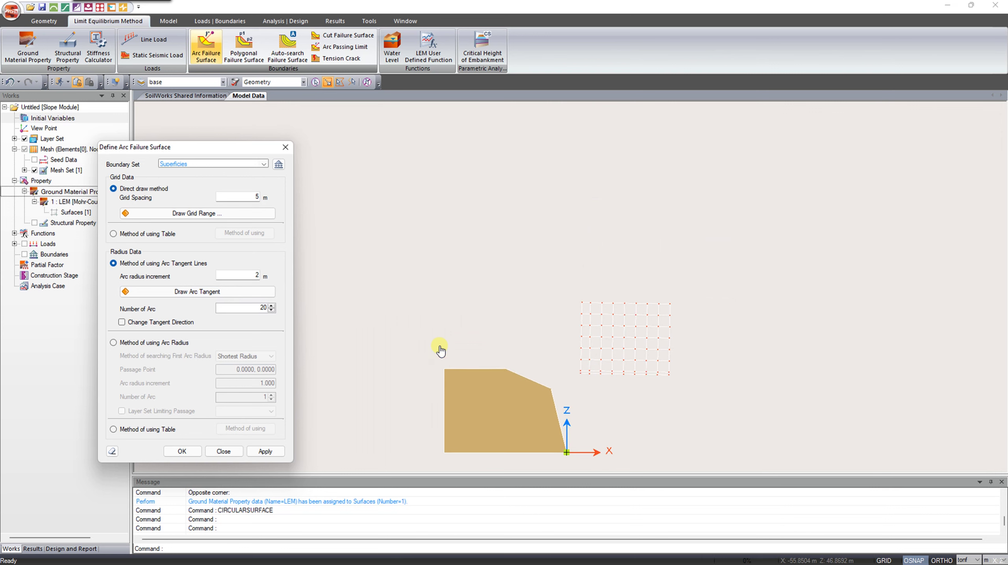
left_click(240, 293)
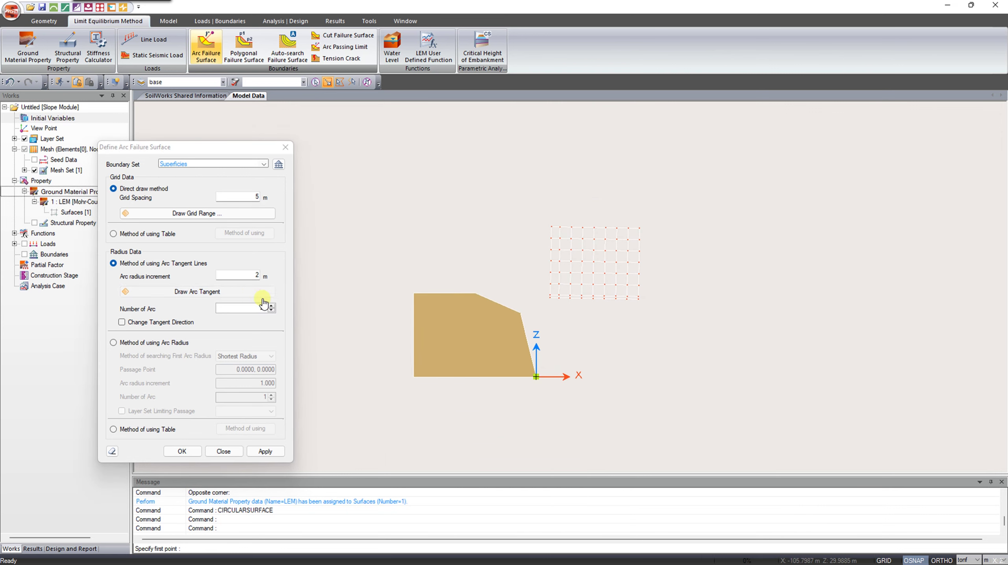
left_click(446, 275)
left_click(484, 409)
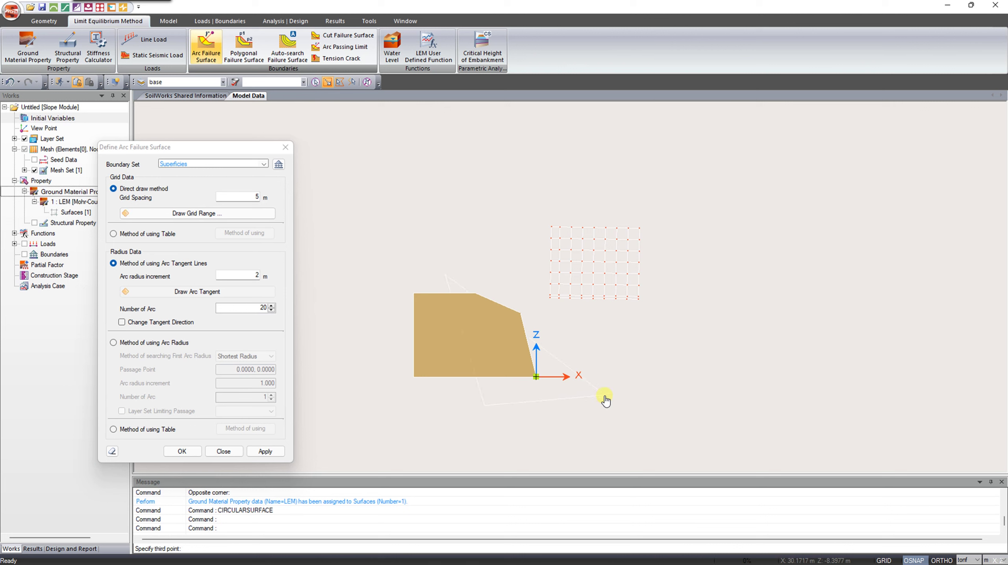
left_click(593, 392)
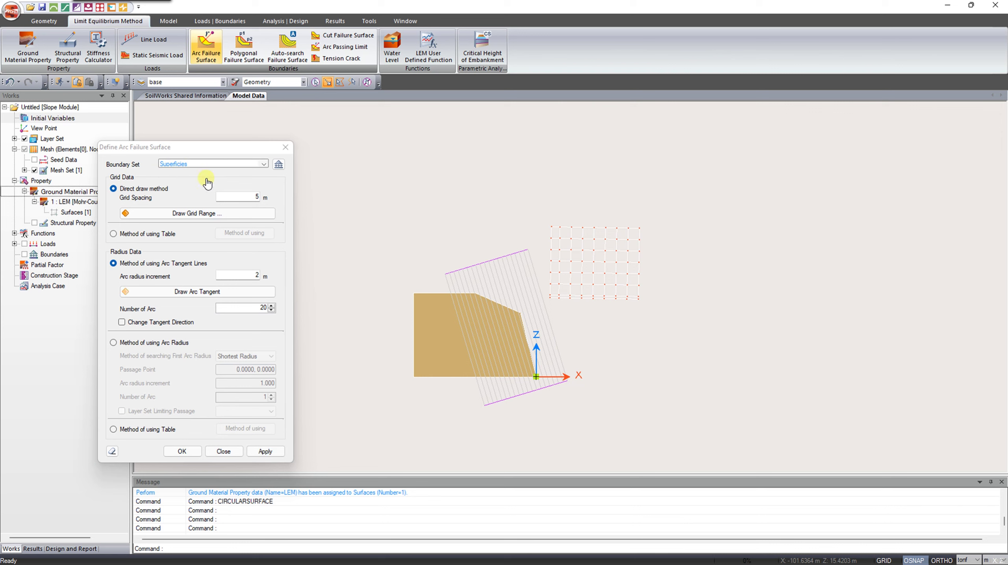
left_click(190, 455)
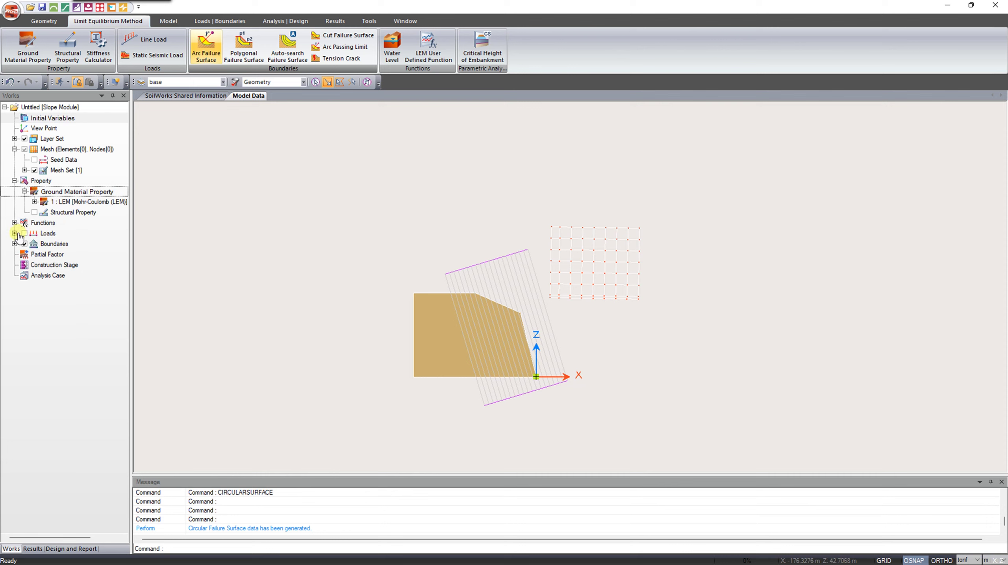
left_click(14, 244)
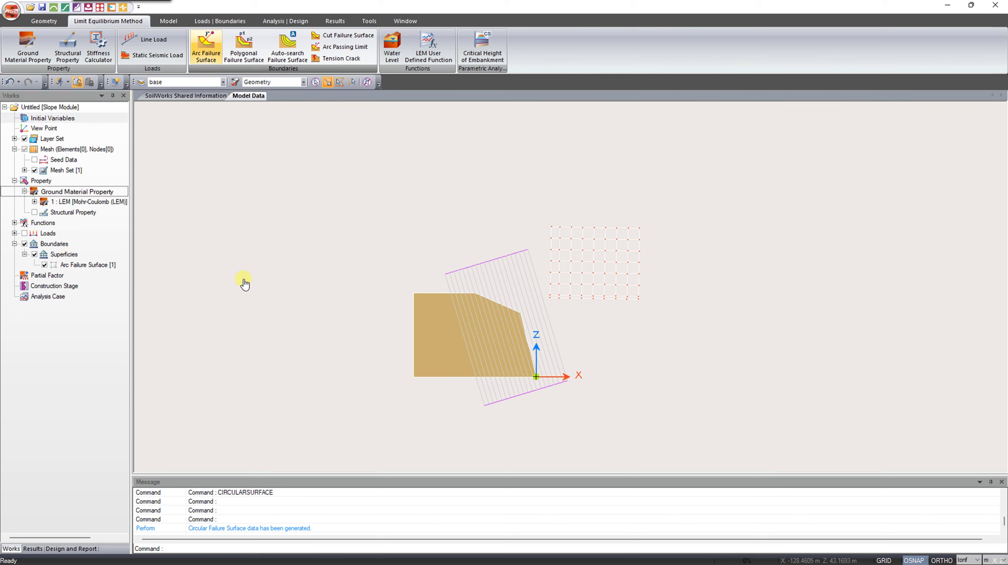
Create a static seismic load in a load set named CS with an X seismic factor of 0.18
left_click(154, 60)
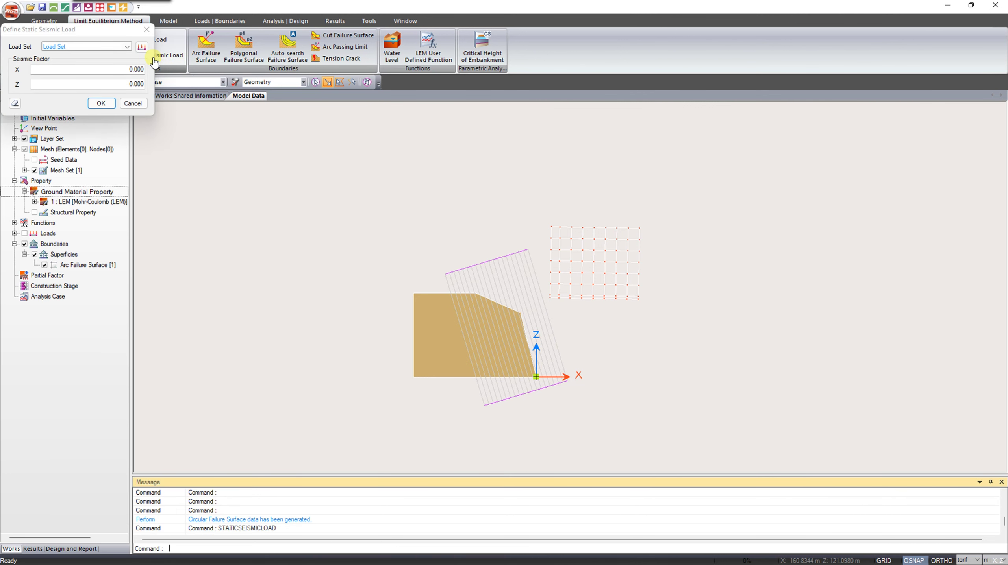
double_click(143, 70)
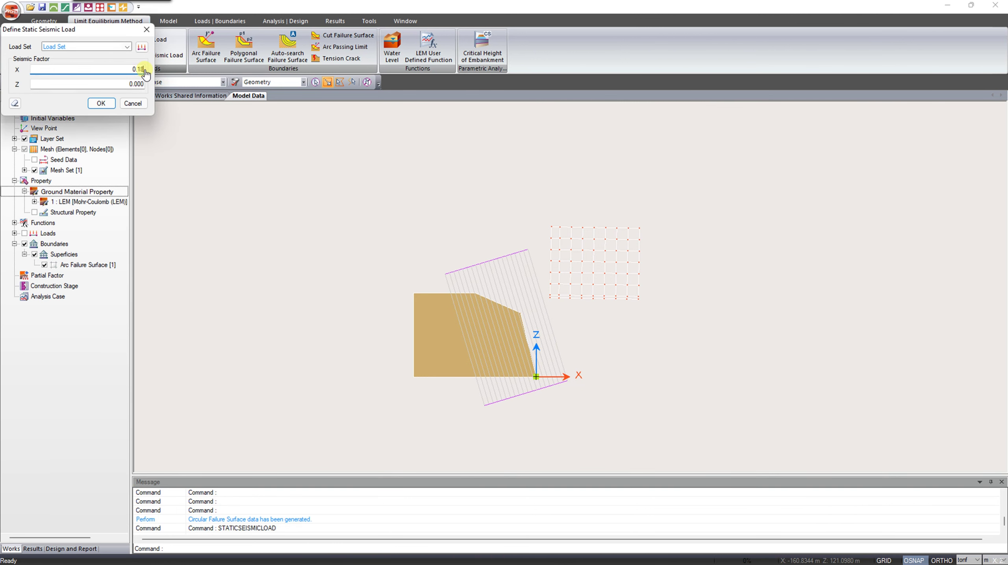
left_click(48, 47)
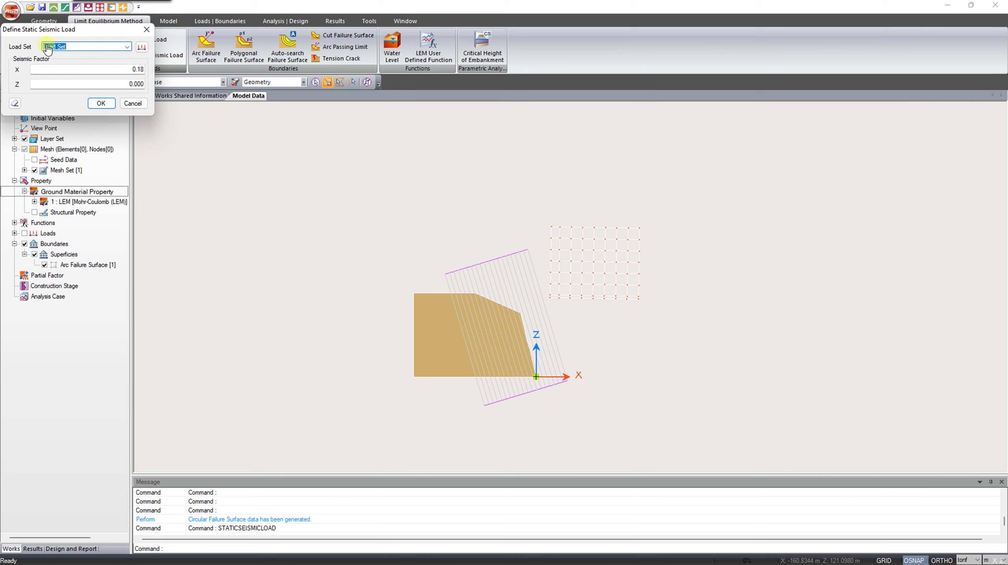
key("BackSpace")
type("CS")
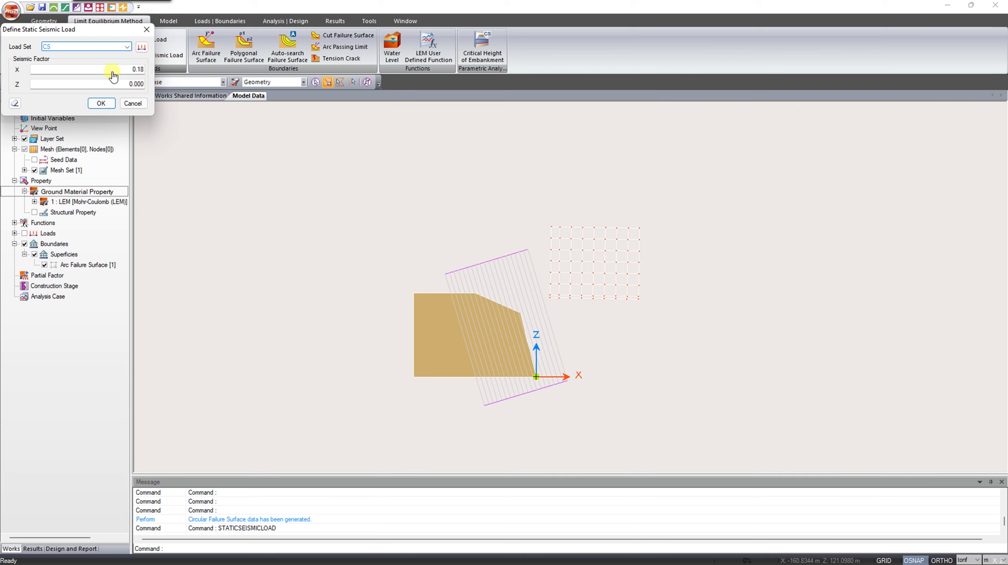
left_click(101, 104)
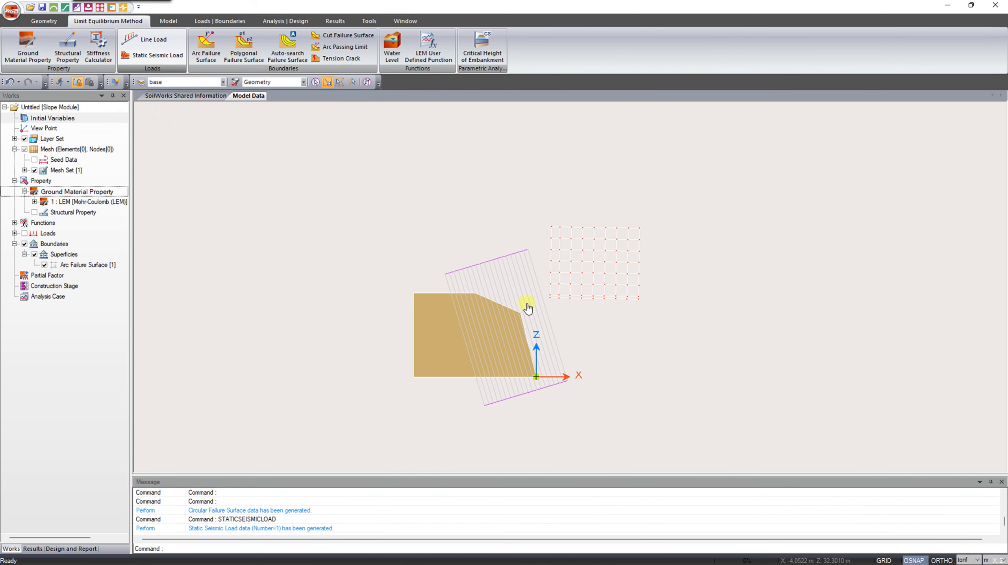
Start a new Limit Equilibrium Method (LEM) analysis case that uses all layer sets, boundary sets and load sets
scroll(528, 308, "up", 3)
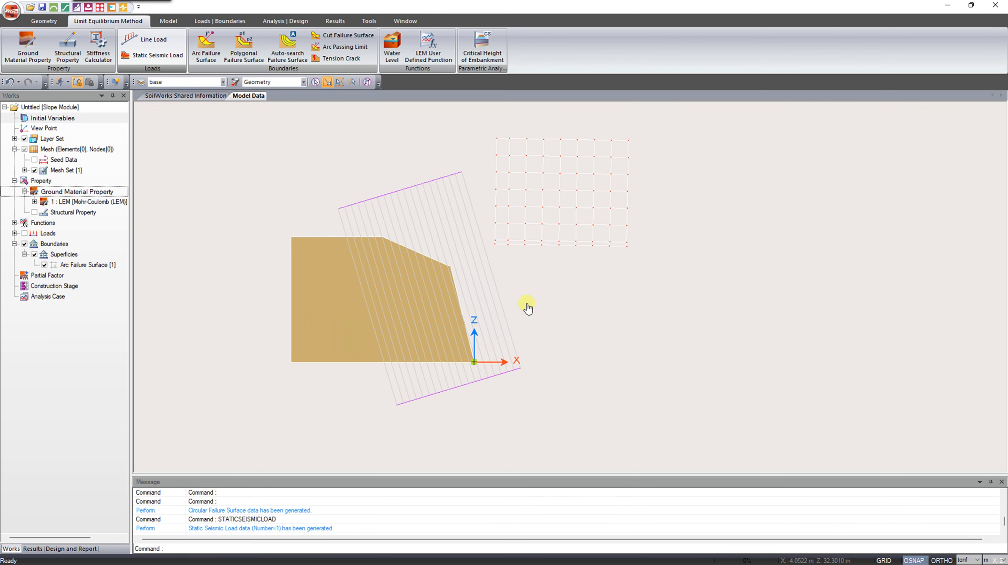
left_click_drag(527, 307, 591, 368)
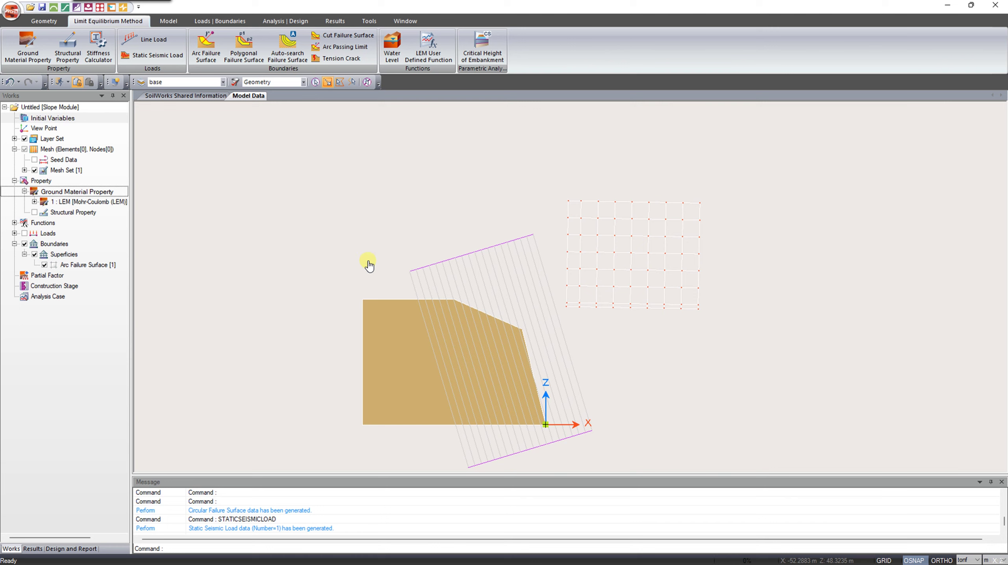
left_click(275, 23)
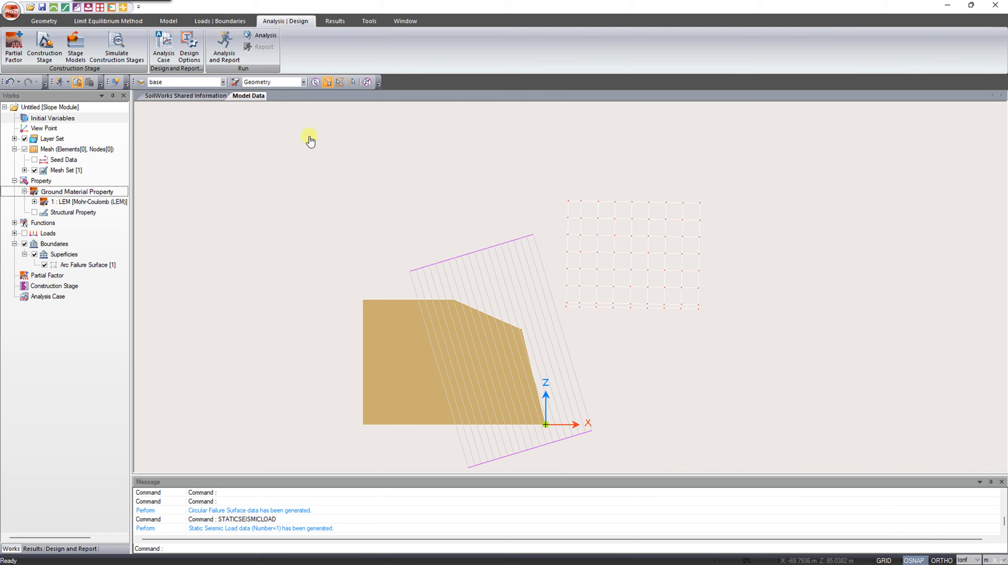
left_click(163, 45)
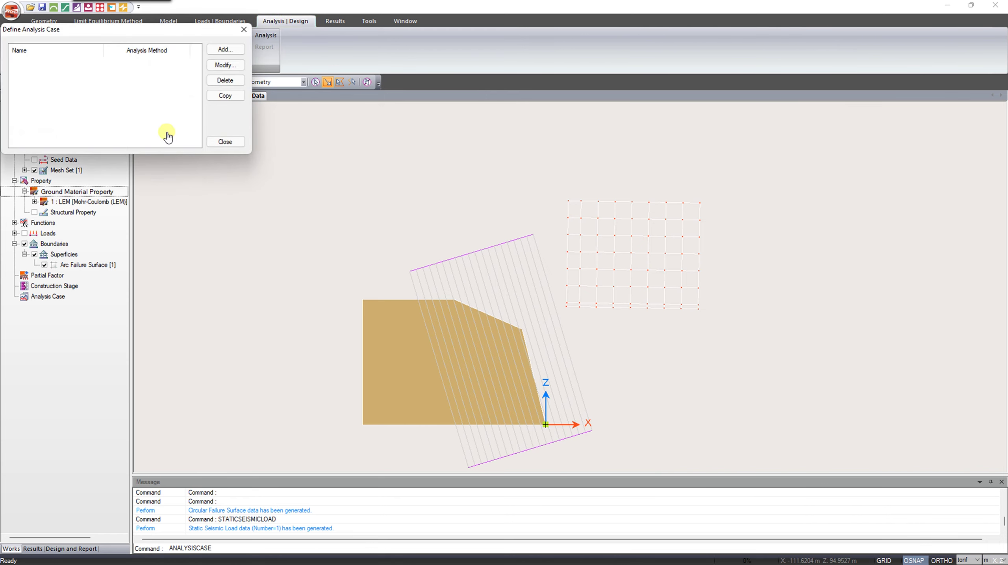
left_click(223, 50)
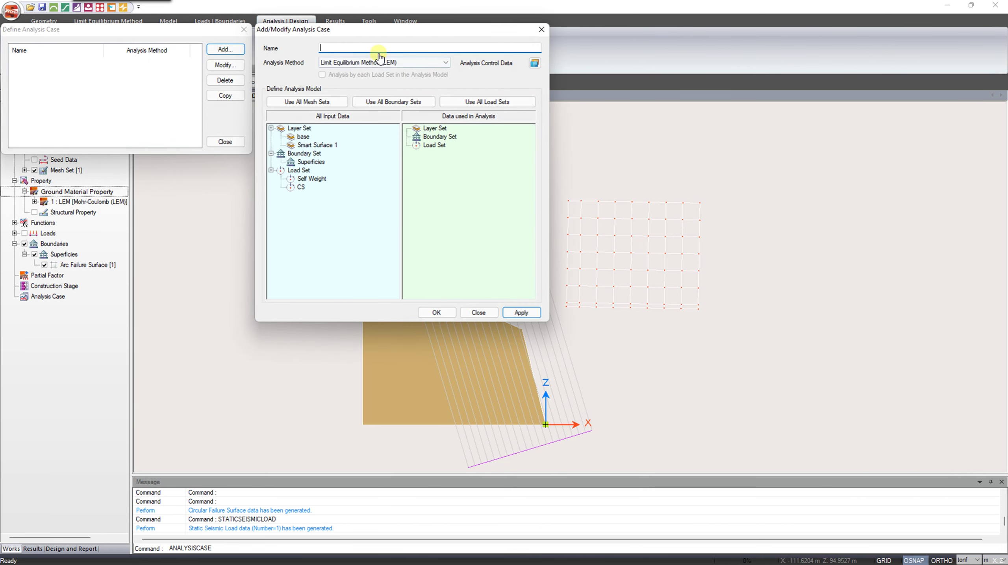
left_click(411, 63)
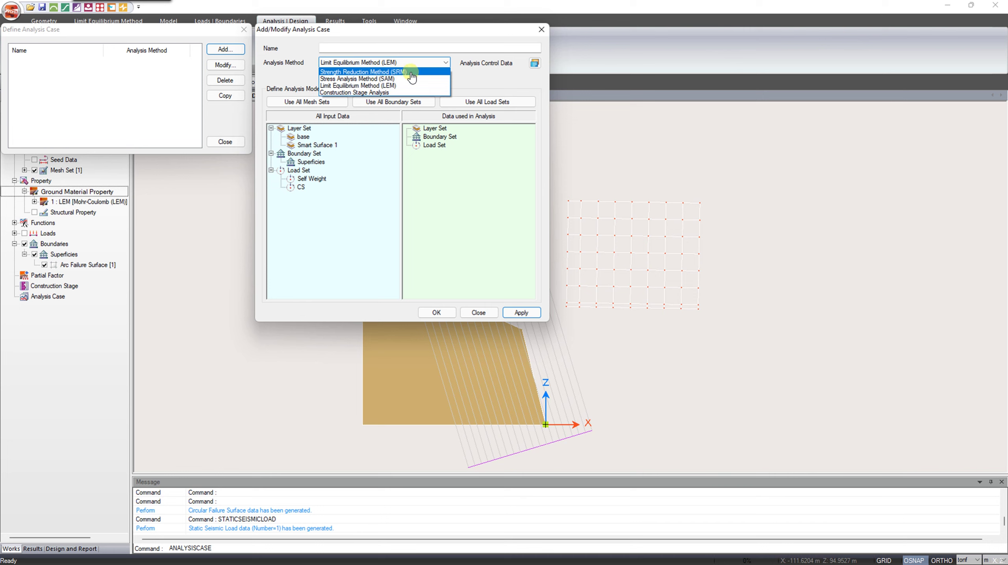
left_click(397, 86)
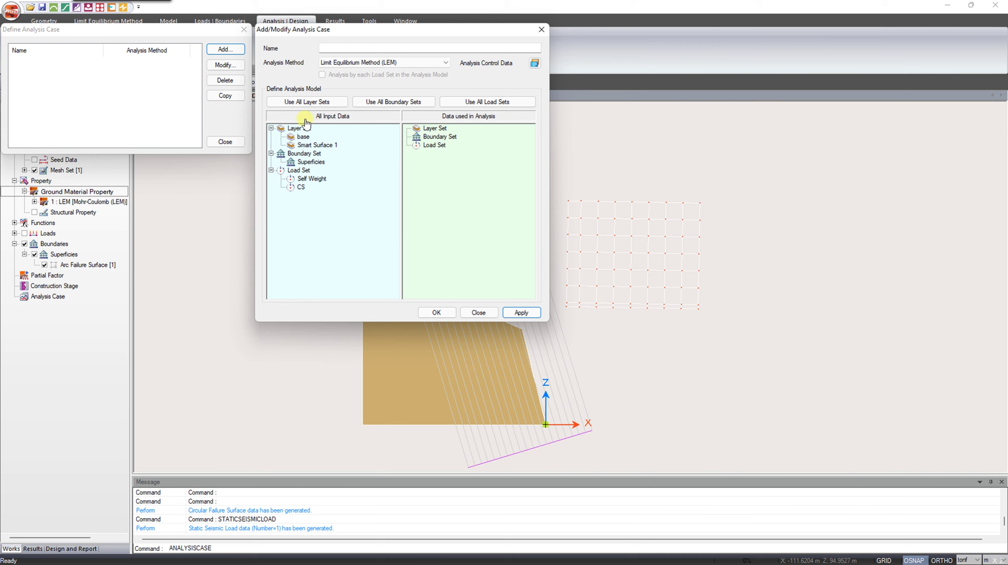
left_click(299, 103)
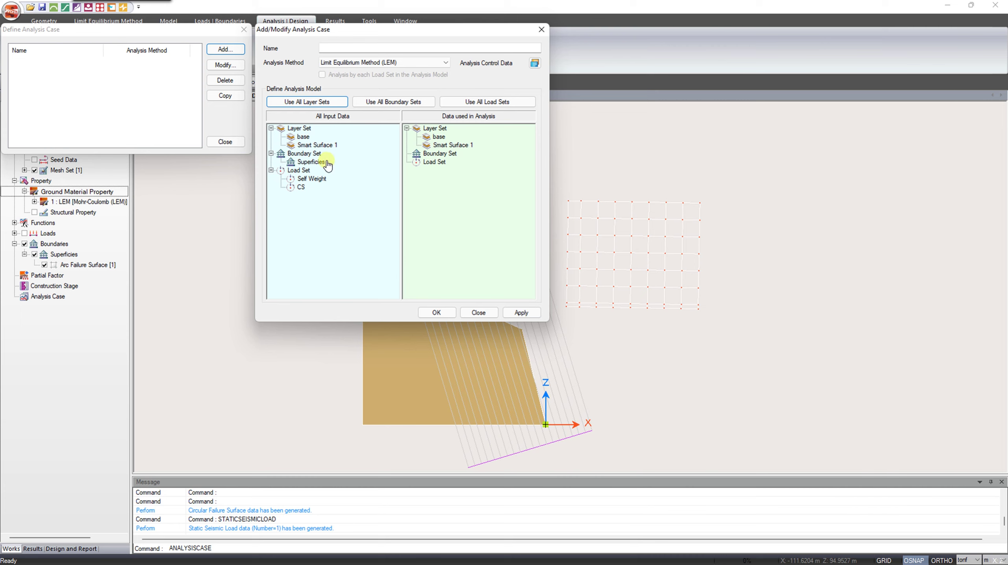
left_click(370, 105)
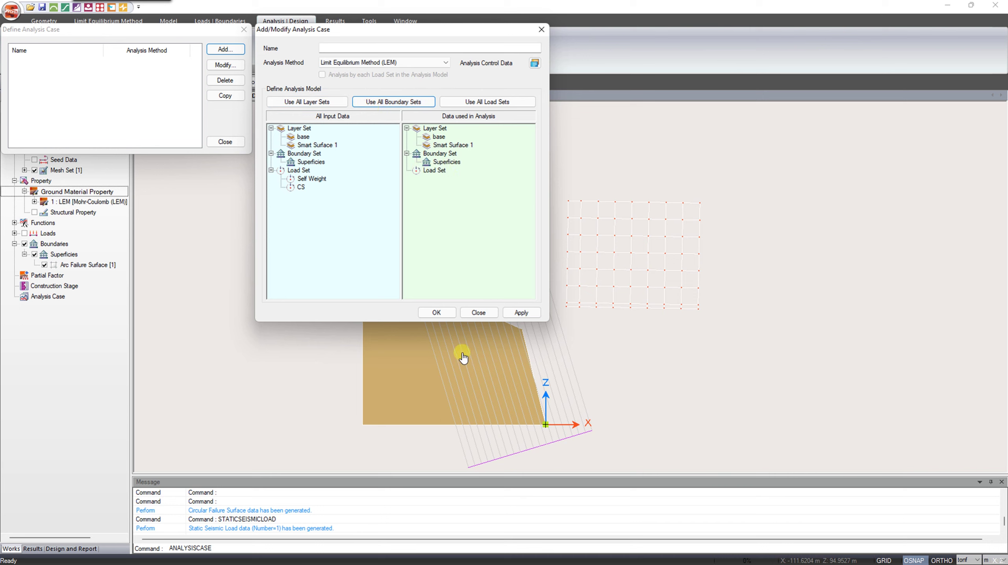
left_click(469, 104)
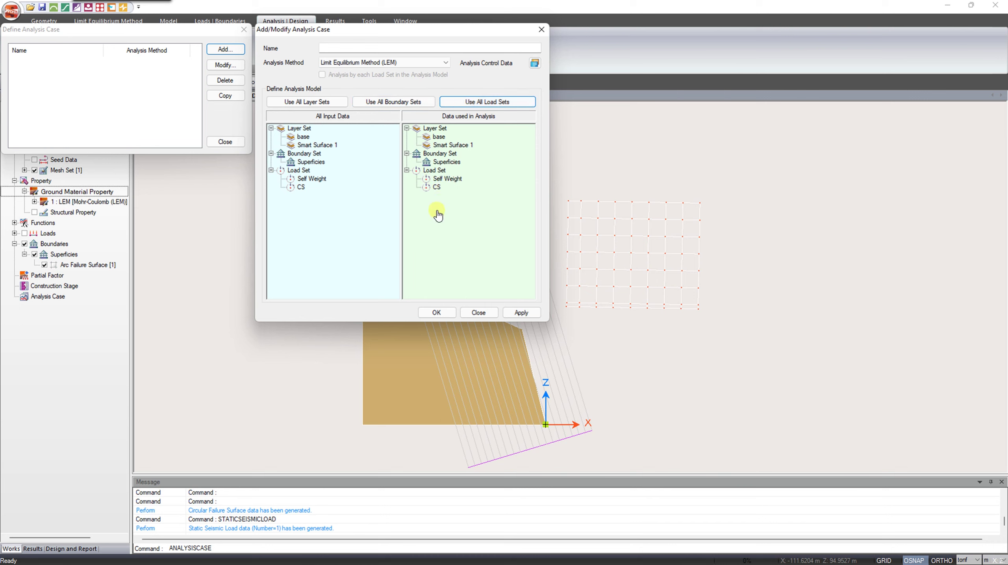
Accept the Bishop method with left-to-right slope direction in the analysis control data and add the case under the name Bishop
left_click(386, 48)
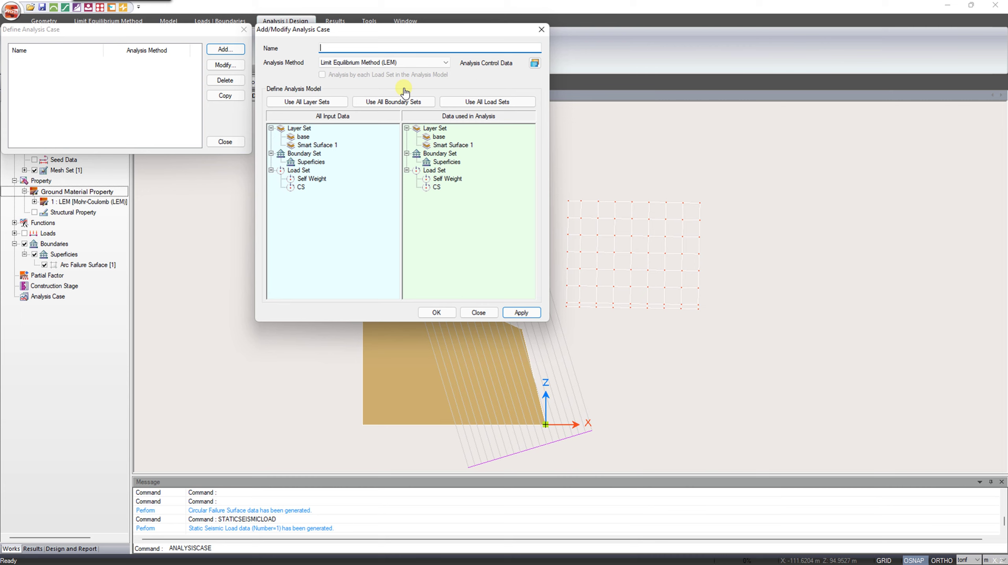
left_click(532, 65)
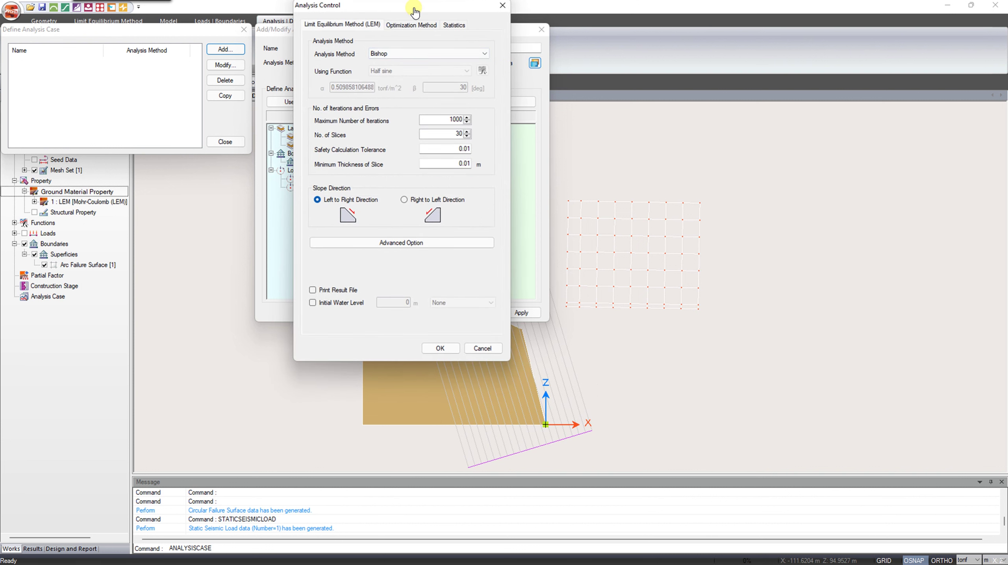
left_click_drag(415, 11, 666, 92)
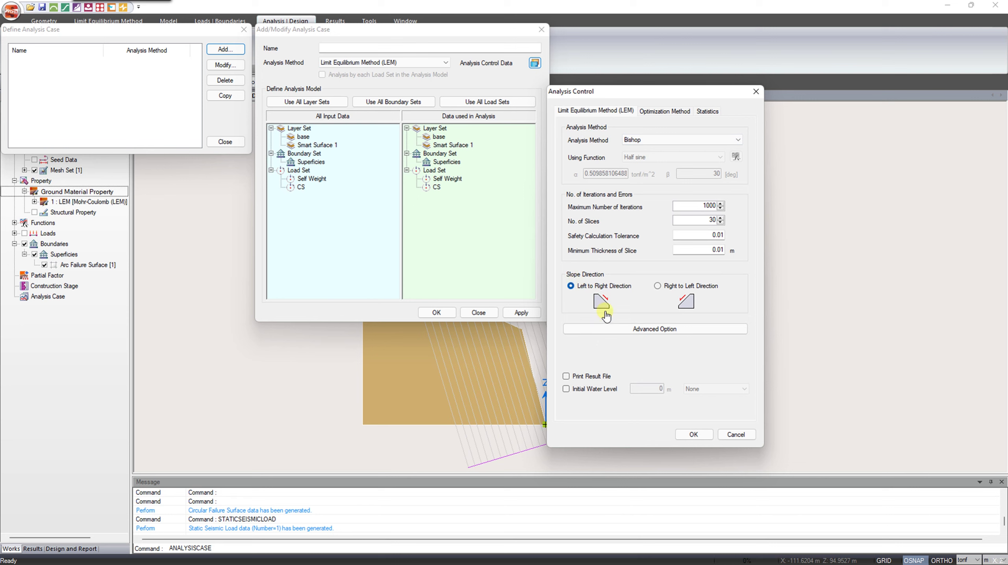
left_click(613, 331)
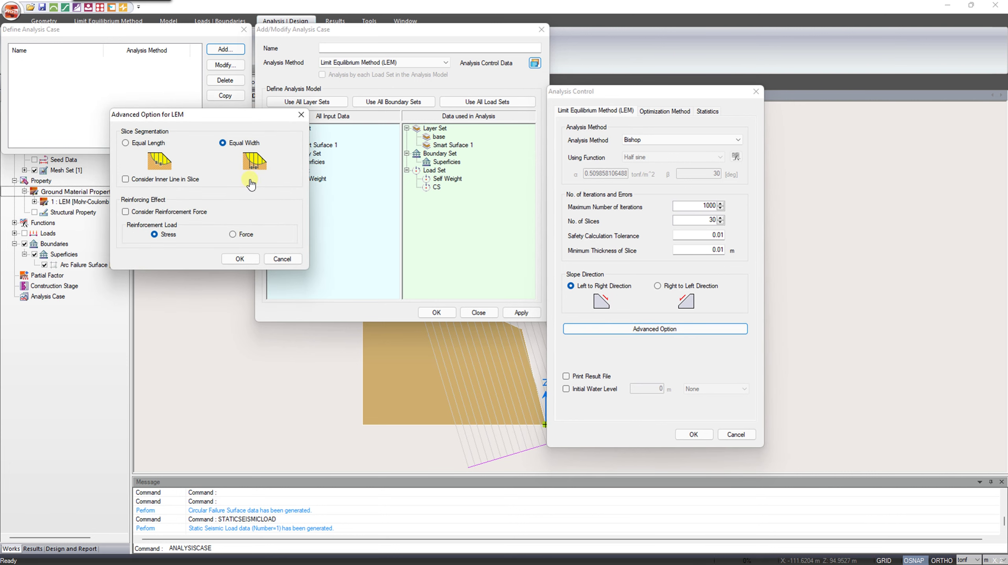
left_click(300, 114)
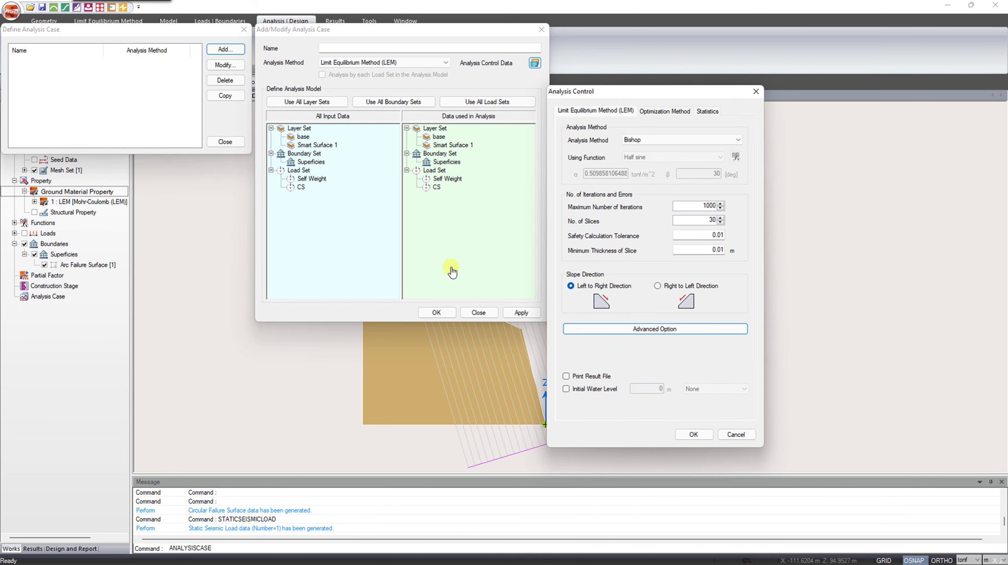
left_click(690, 435)
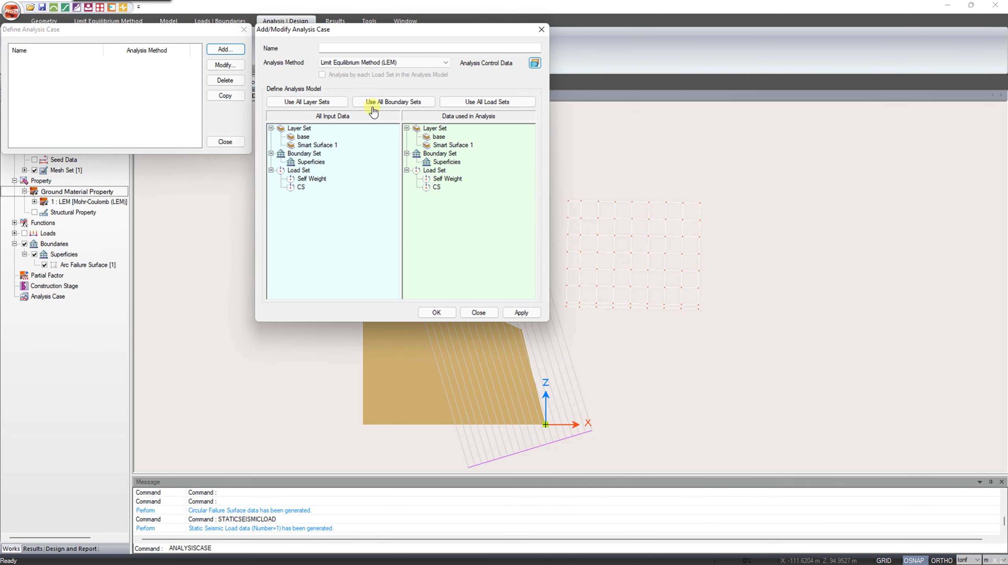
left_click(352, 48)
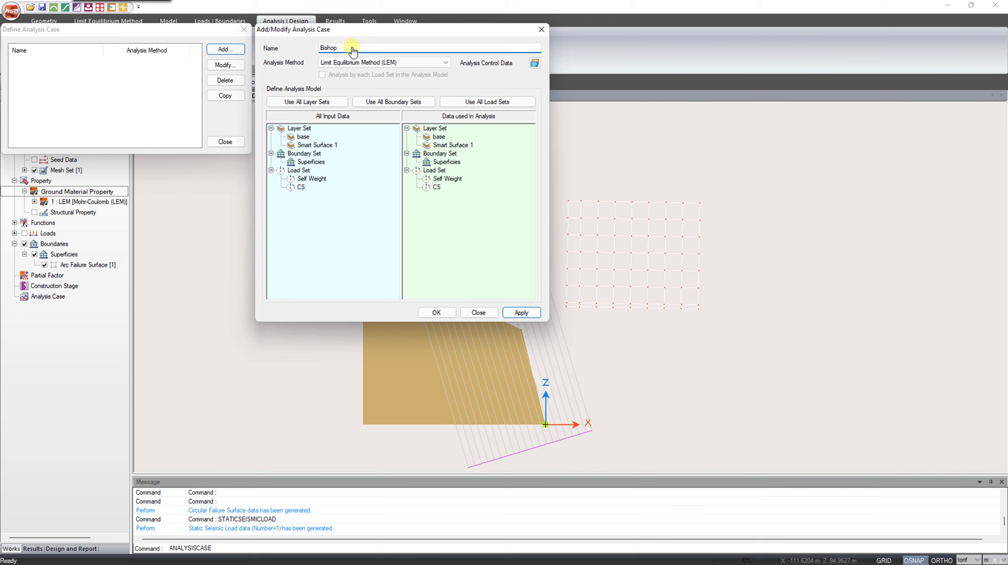
type("Bishop")
left_click(521, 313)
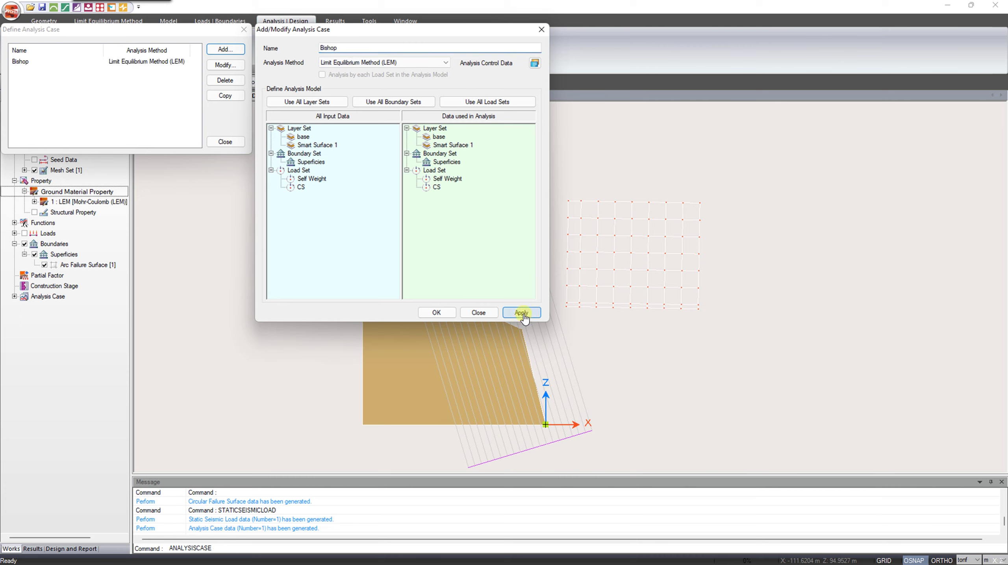
Switch the analysis control method to Fellenius and add a second analysis case named Fellenius
left_click(534, 63)
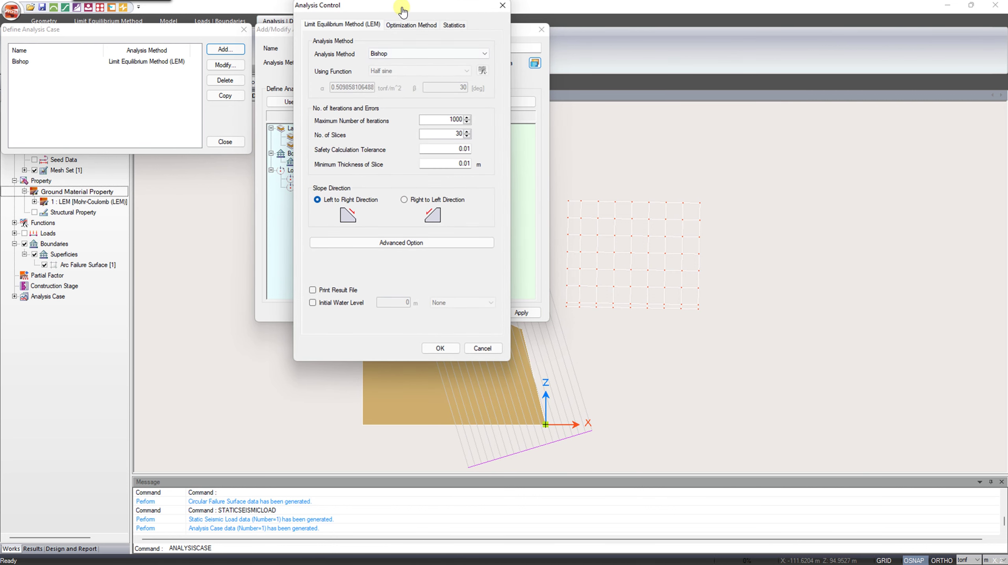
left_click_drag(401, 7, 595, 119)
left_click(598, 163)
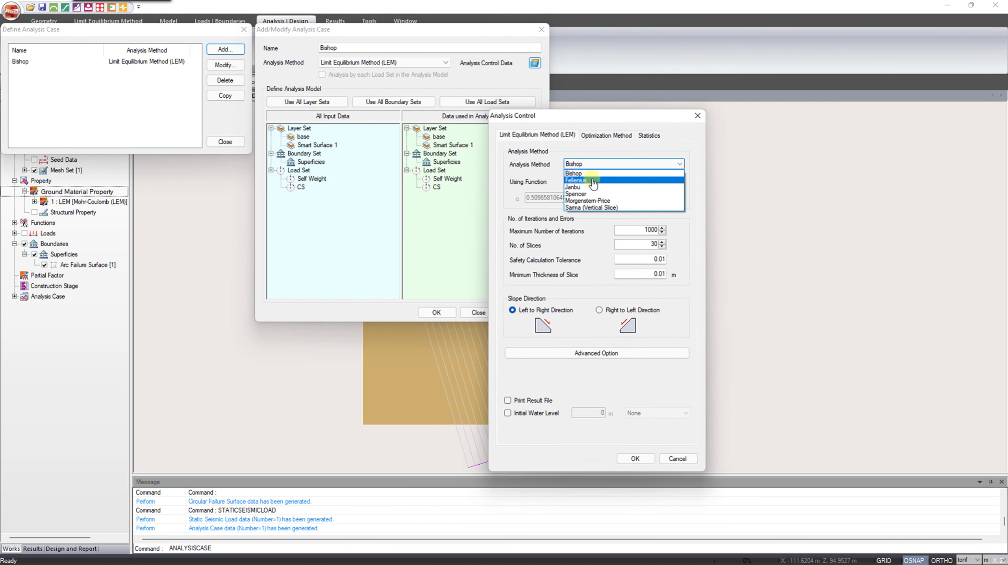
left_click(590, 182)
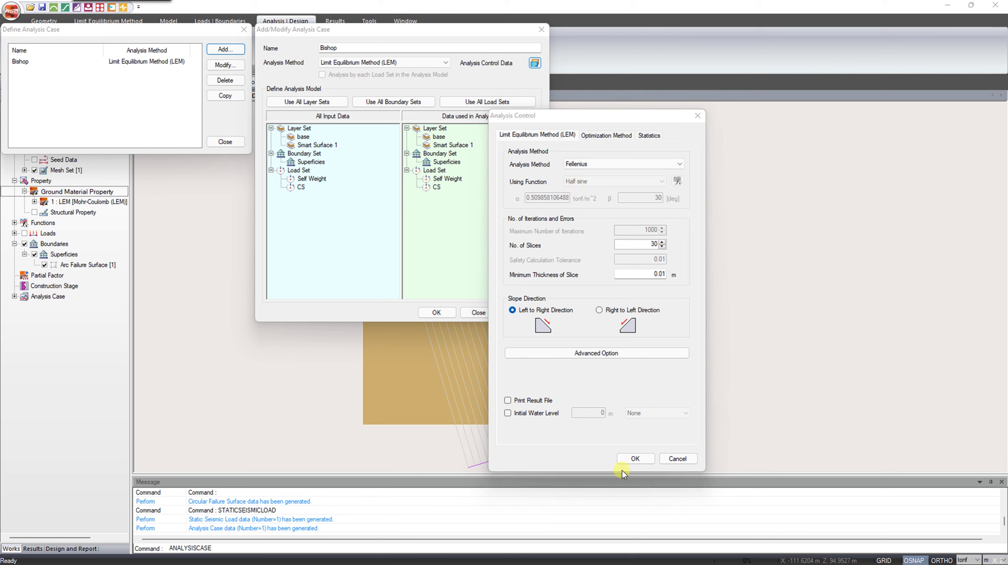
left_click(634, 458)
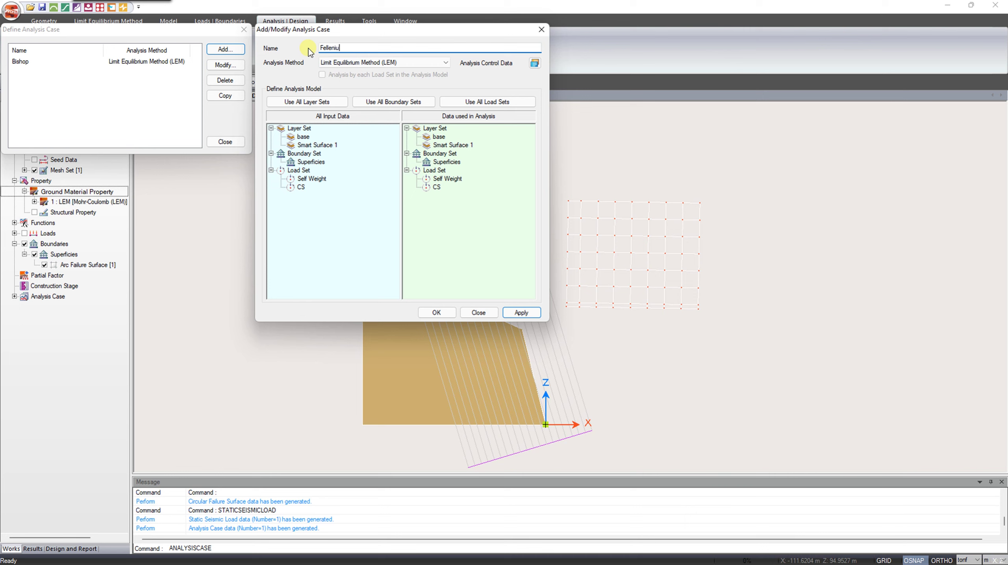
left_click(519, 312)
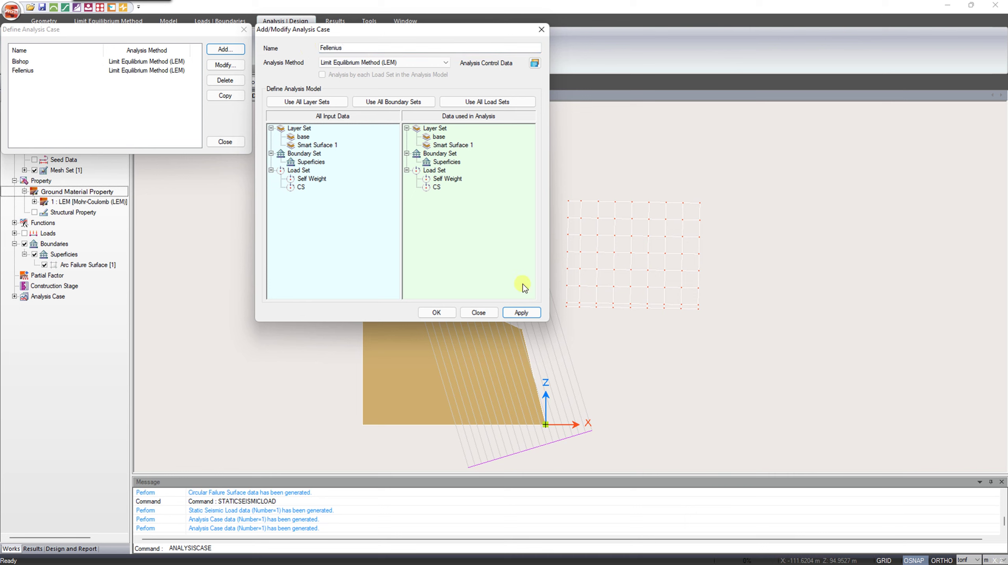
Change the analysis control method to Janbu and add a third analysis case named Janbu
left_click(534, 64)
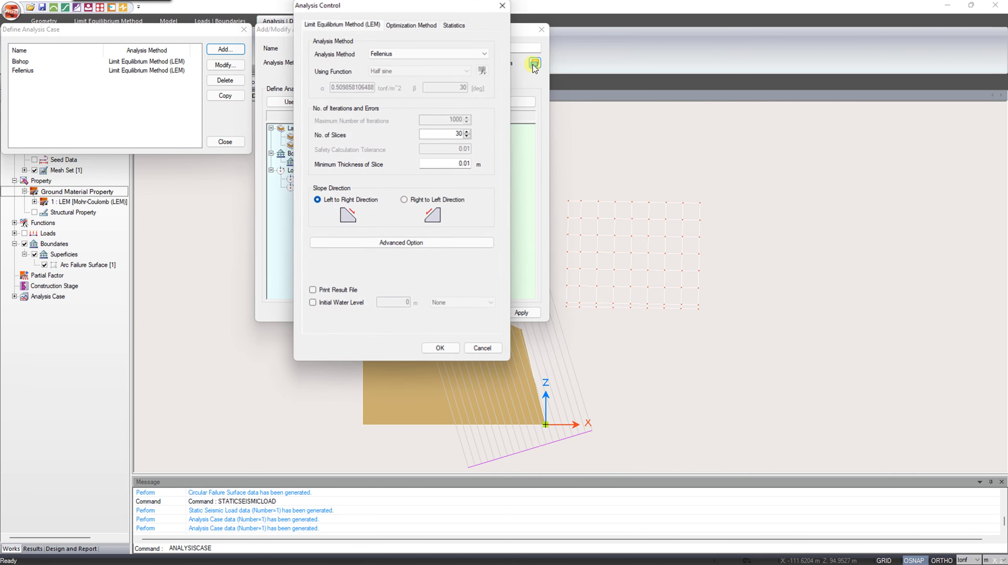
left_click_drag(389, 10, 569, 115)
left_click(579, 158)
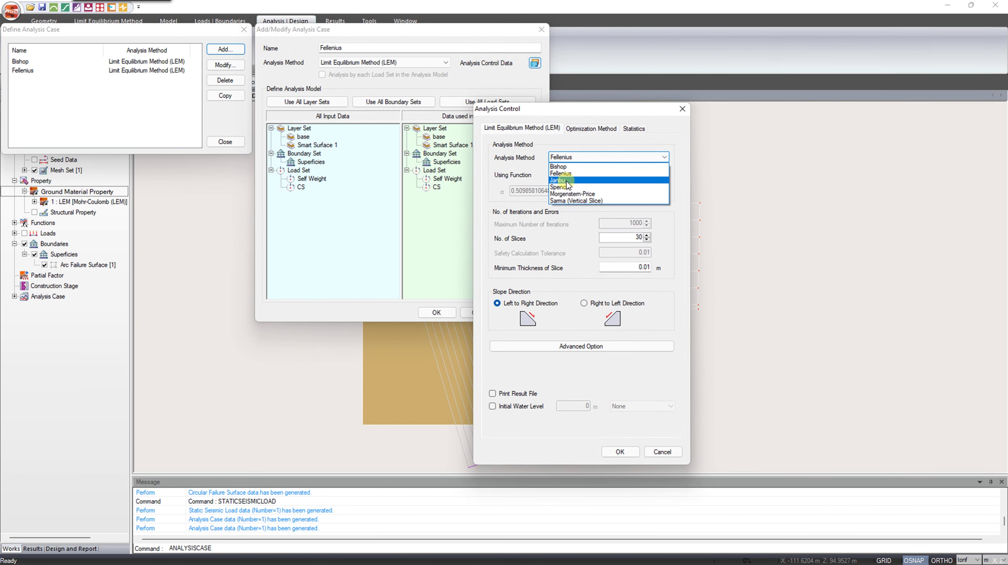
left_click(568, 182)
left_click(627, 453)
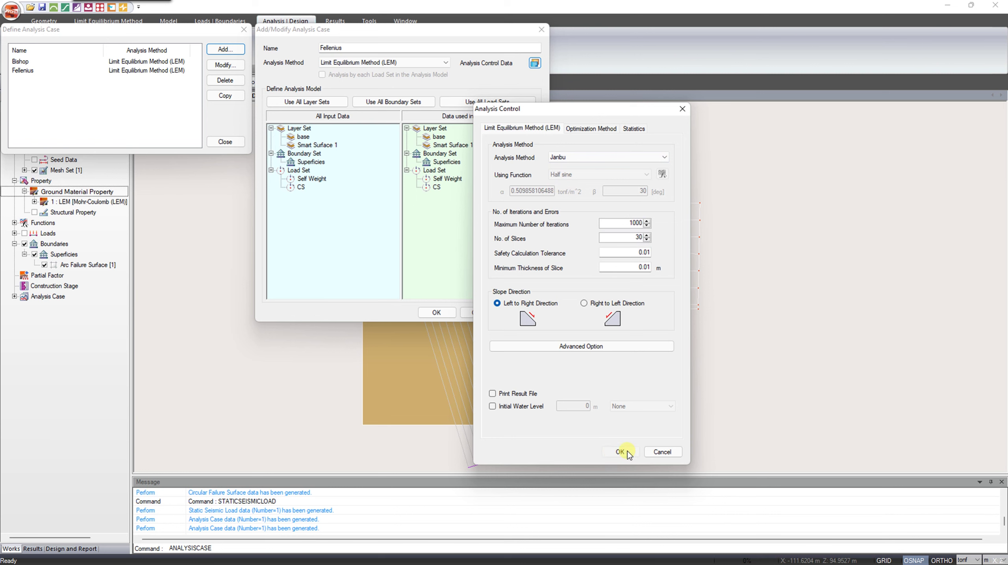
left_click_drag(348, 48, 313, 50)
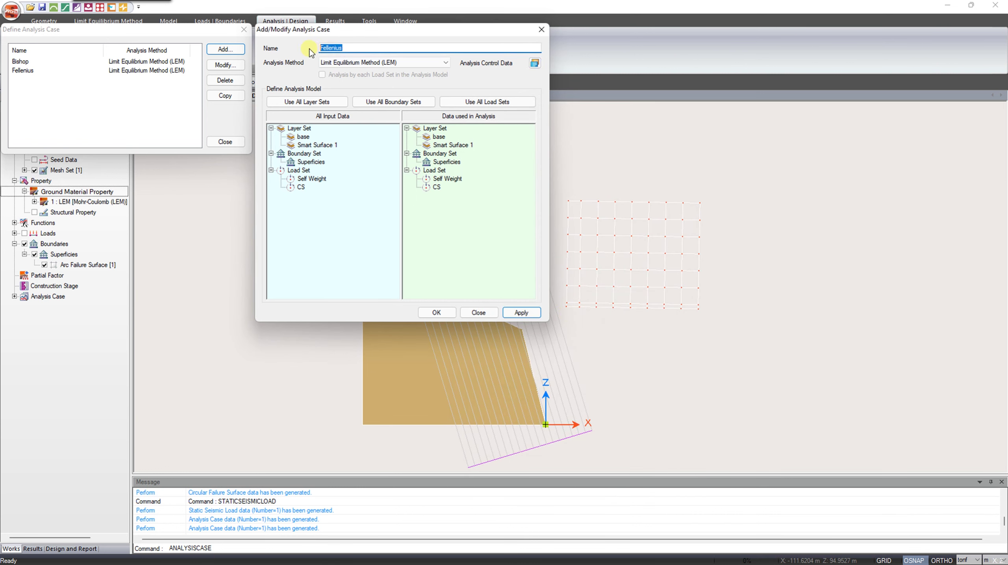
type("Janbu")
left_click(521, 313)
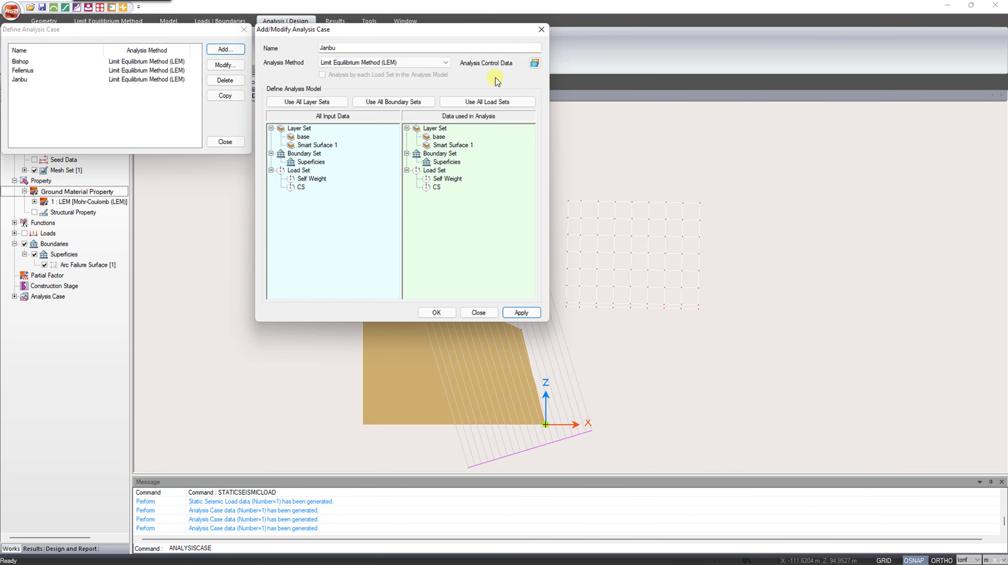
Change the analysis control method to Spencer and add a fourth analysis case named Spencer
left_click(535, 63)
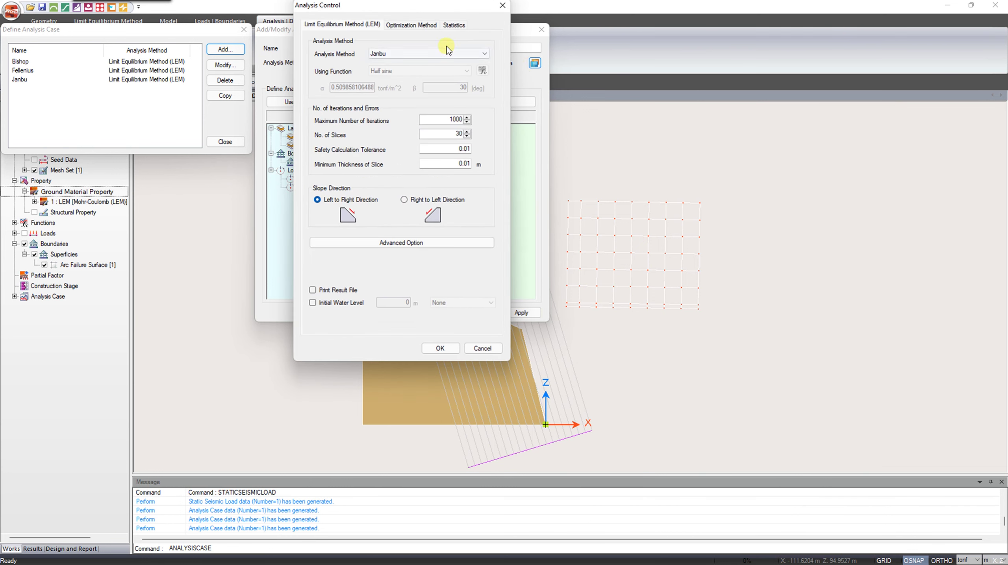
left_click(420, 55)
left_click(407, 84)
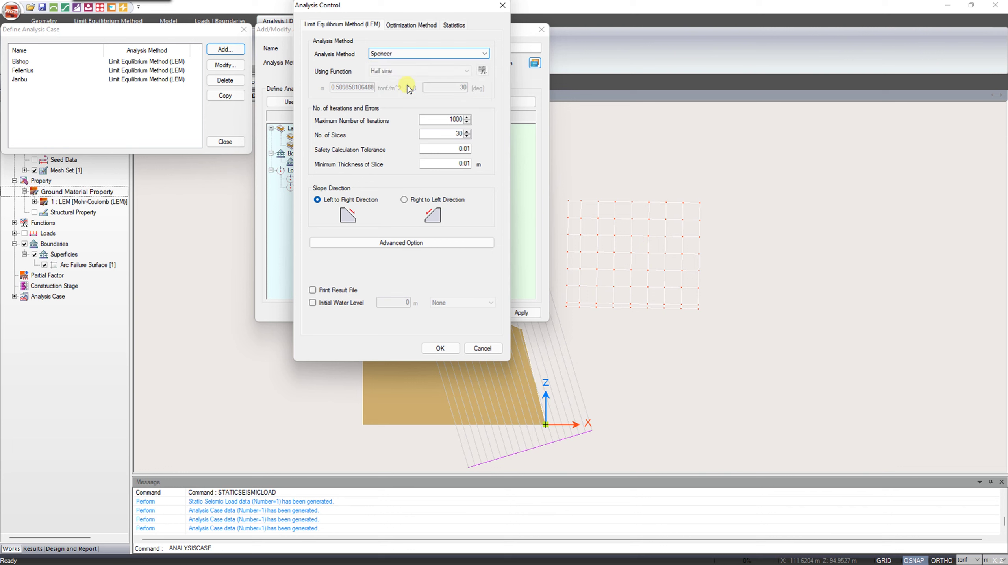
left_click(441, 348)
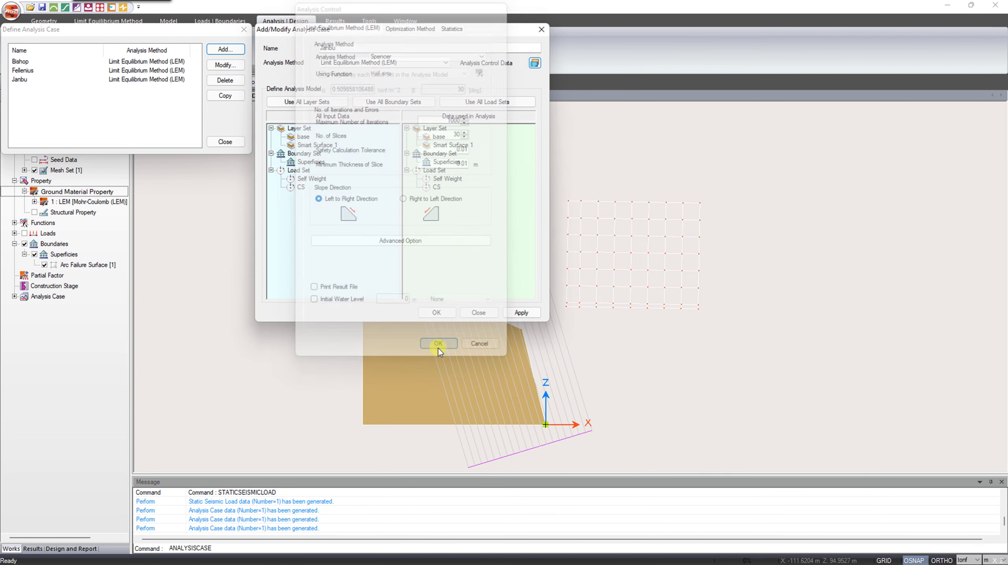
type("Spencer")
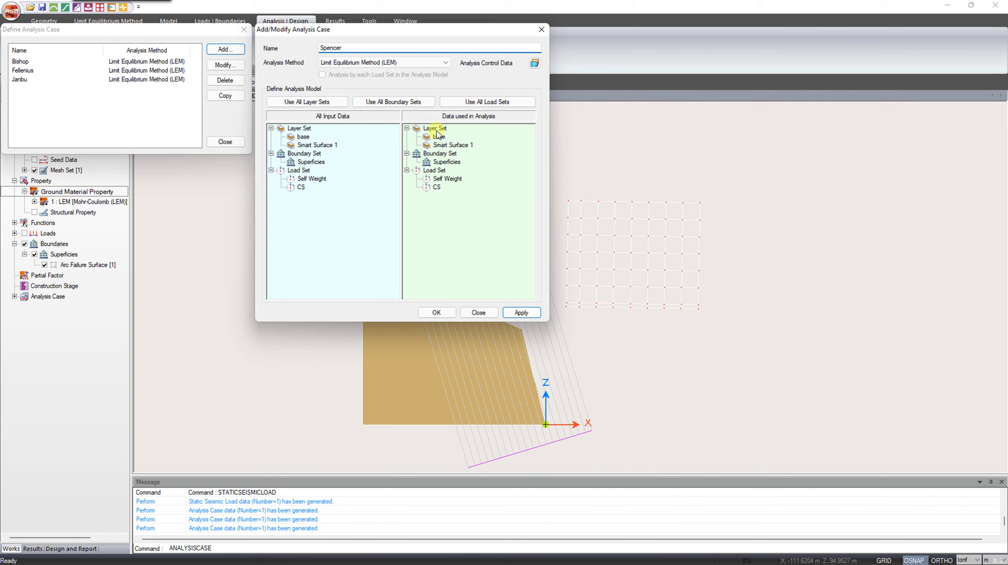
left_click(515, 312)
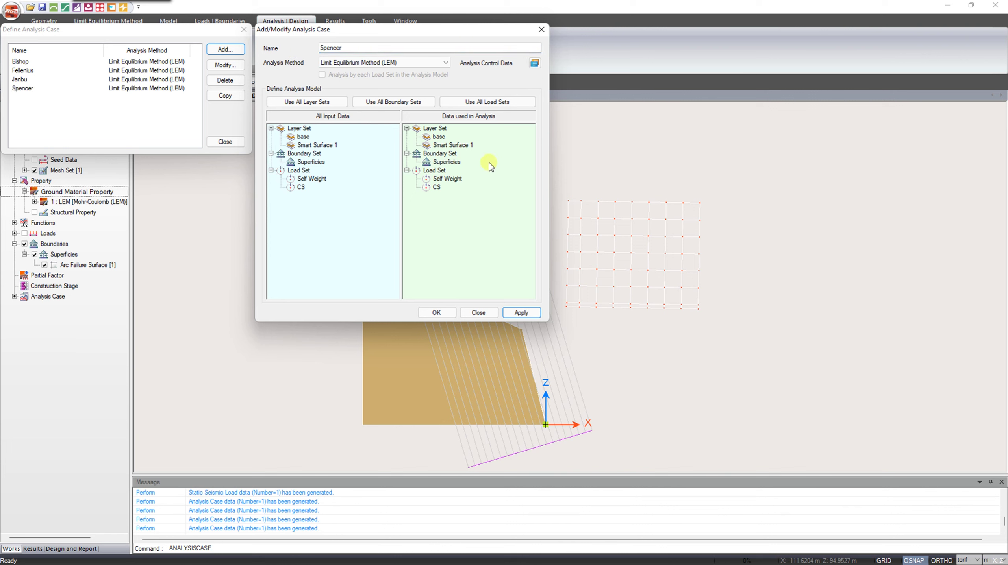
Change the analysis control method to Morgenstern-Price, add a fifth analysis case named Price, and finish defining analysis cases
left_click(535, 63)
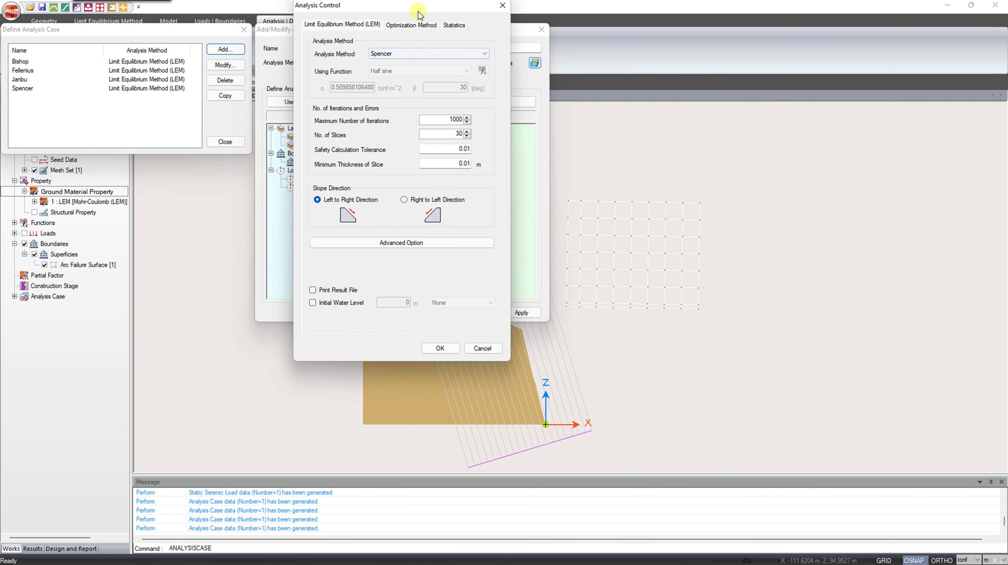
left_click_drag(415, 6, 530, 68)
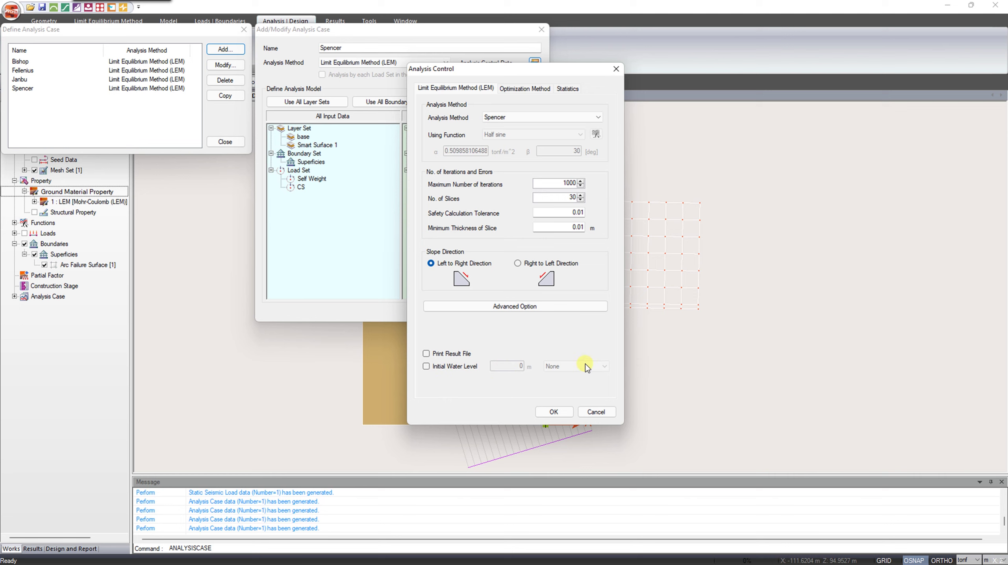
left_click(519, 119)
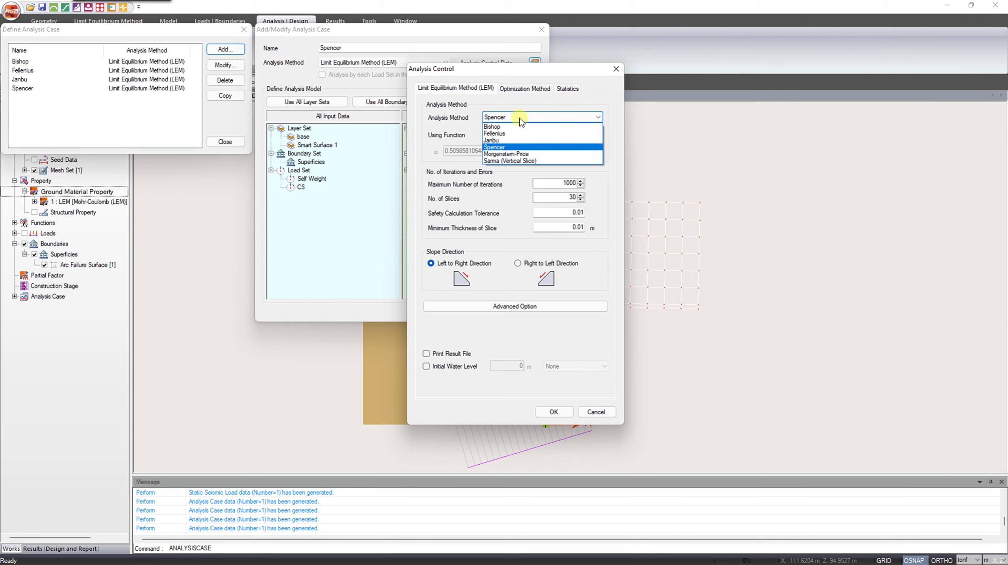
left_click(514, 154)
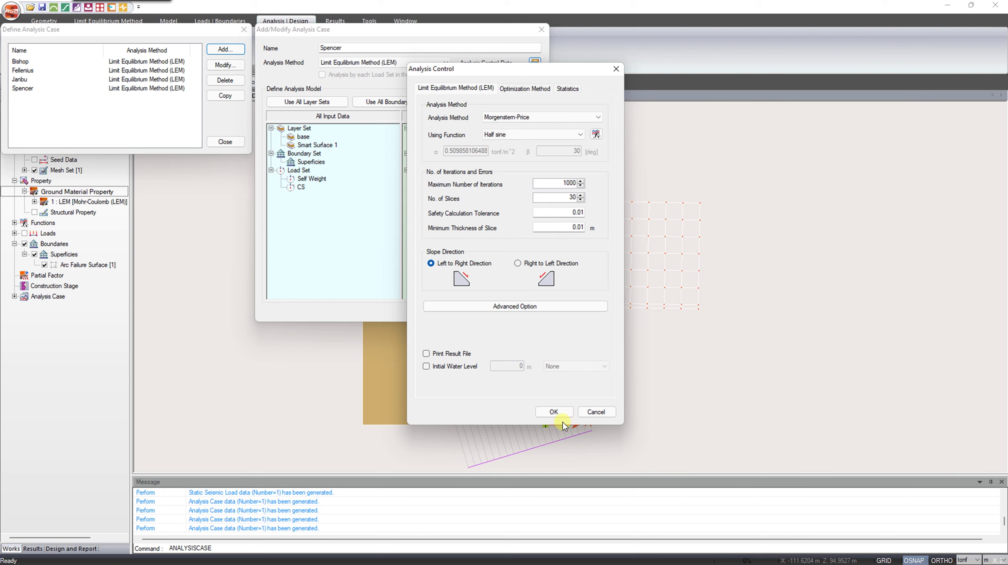
left_click(554, 413)
left_click(350, 49)
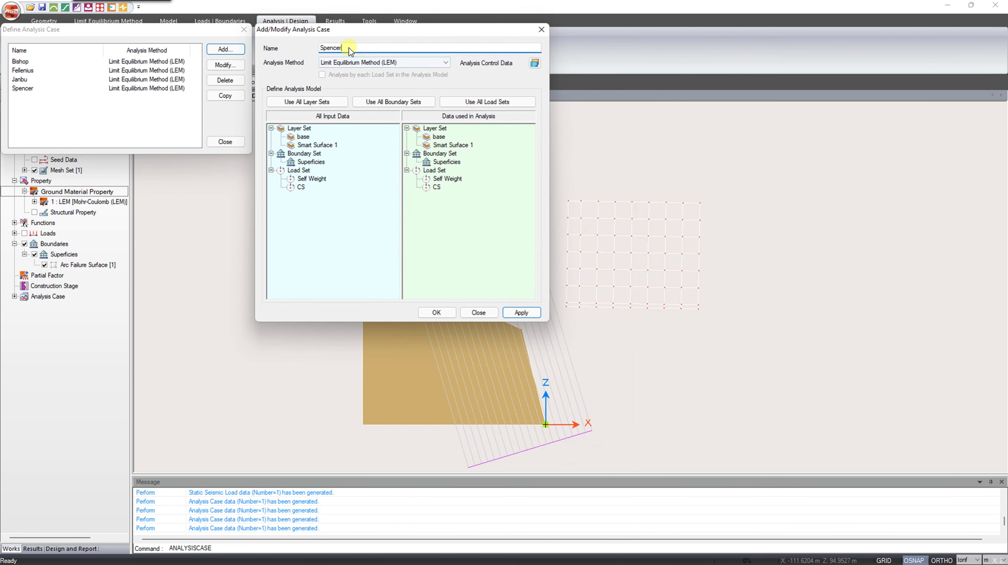
left_click_drag(350, 49, 244, 49)
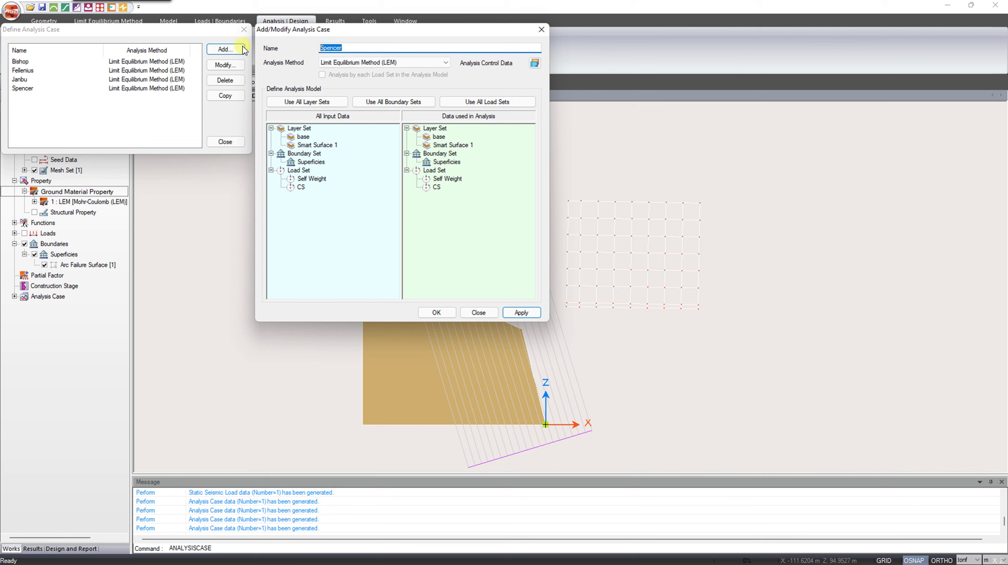
type("Price")
left_click(526, 314)
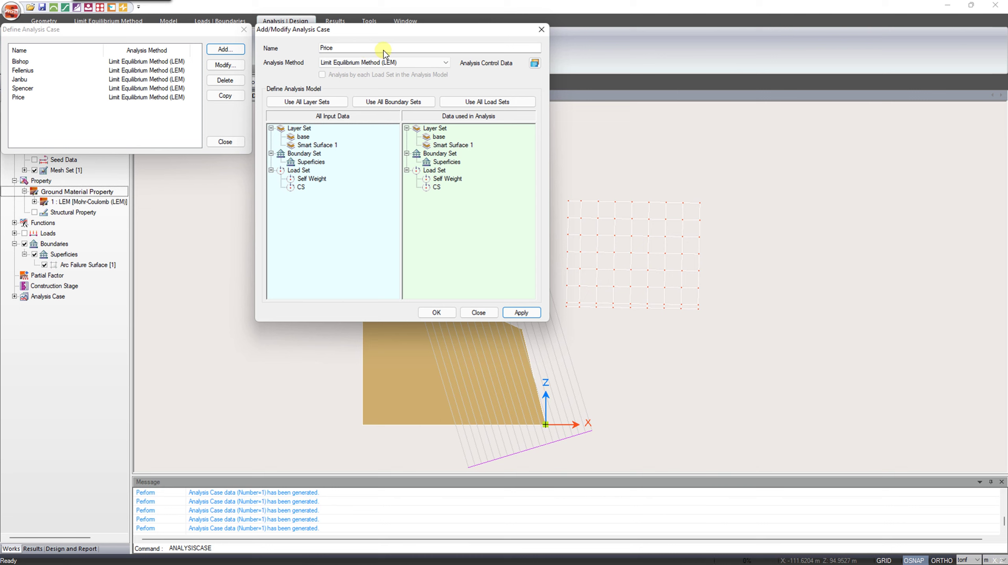
left_click(540, 29)
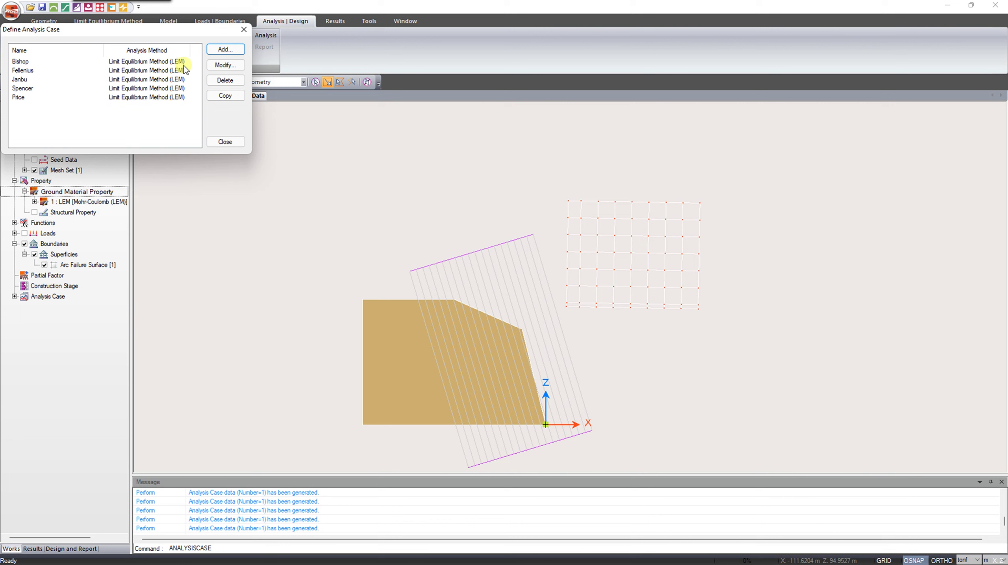
left_click(244, 29)
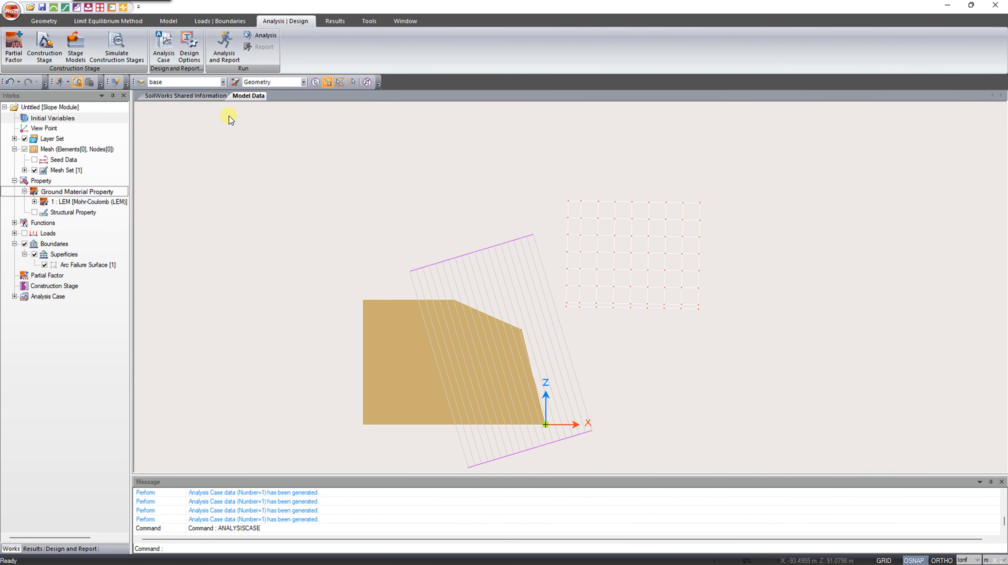
Start the analysis run for the Bishop, Fellenius, Janbu, Spencer and Price cases
left_click(63, 83)
left_click(80, 108)
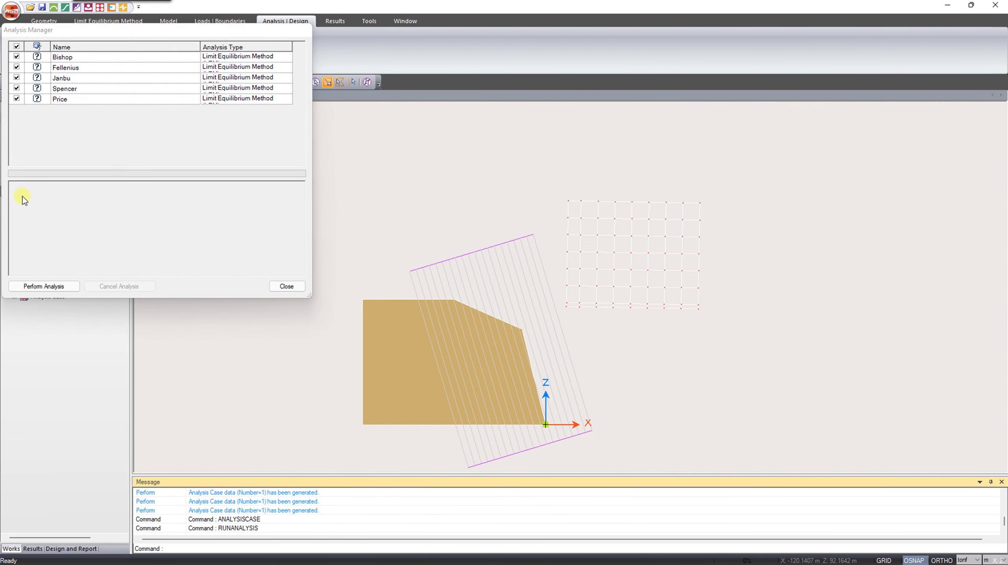
left_click(54, 286)
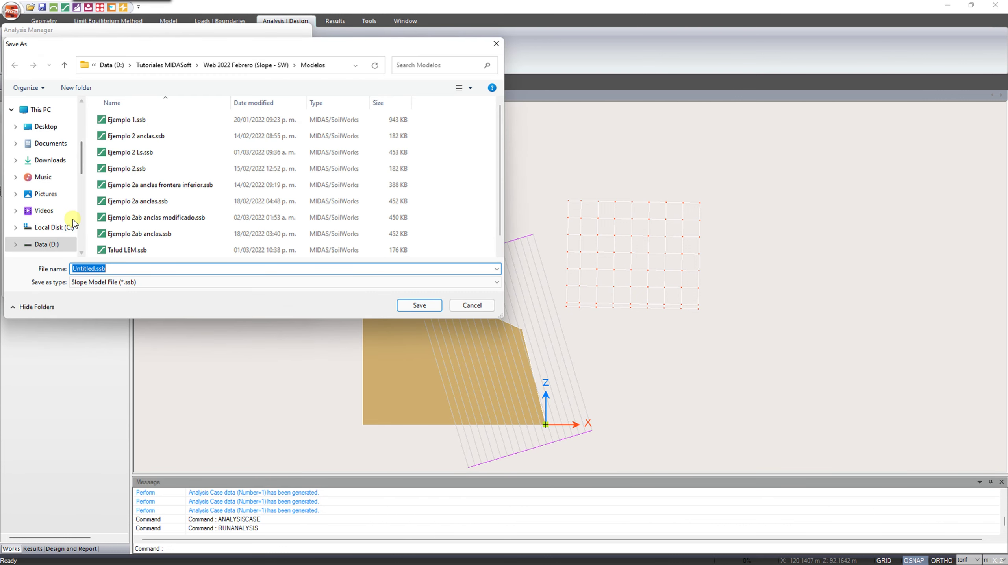
Save the model as Sesion 1.ssb in the Modelos folder, let the analyses run, and close the Analysis Manager
left_click(98, 270)
key("BackSpace")
key("BackSpace")
key("BackSpace")
key("BackSpace")
key("BackSpace")
key("BackSpace")
key("BackSpace")
key("BackSpace")
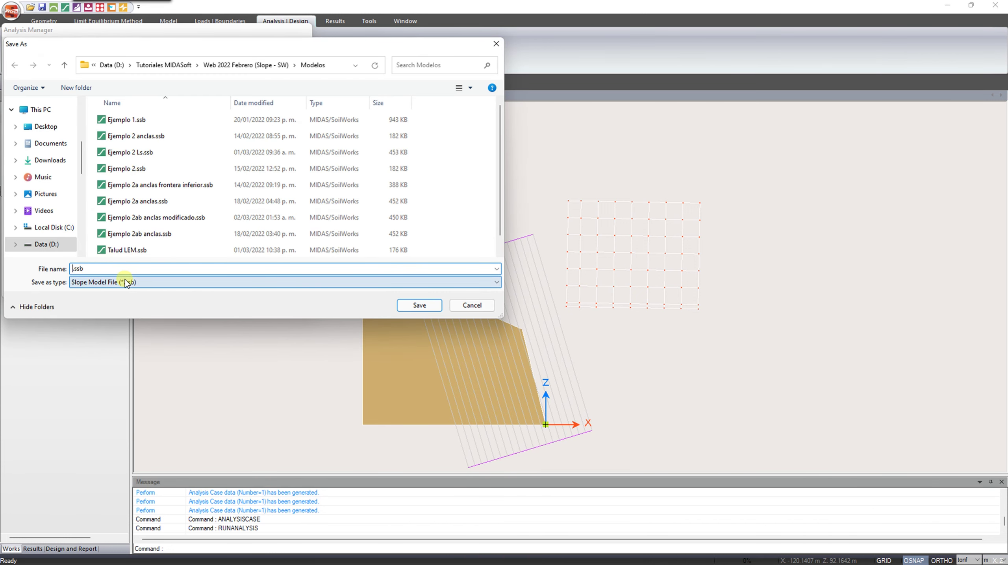
type("Sesion 1")
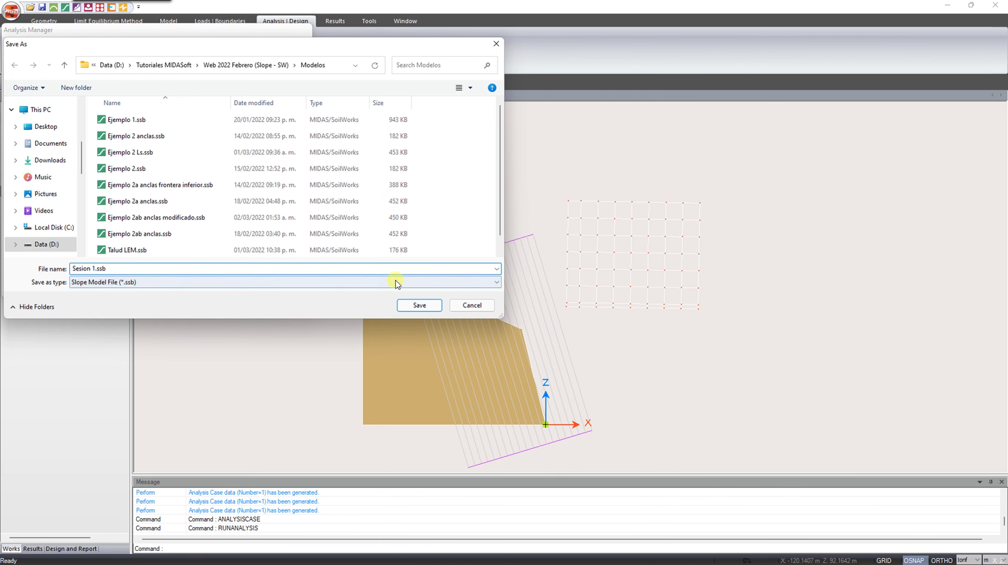
left_click(427, 304)
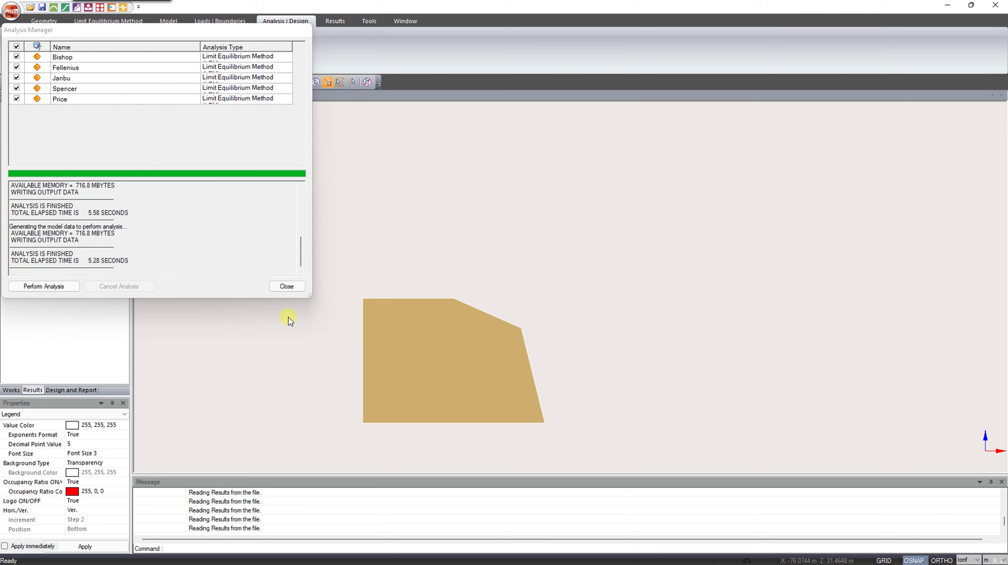
left_click(289, 287)
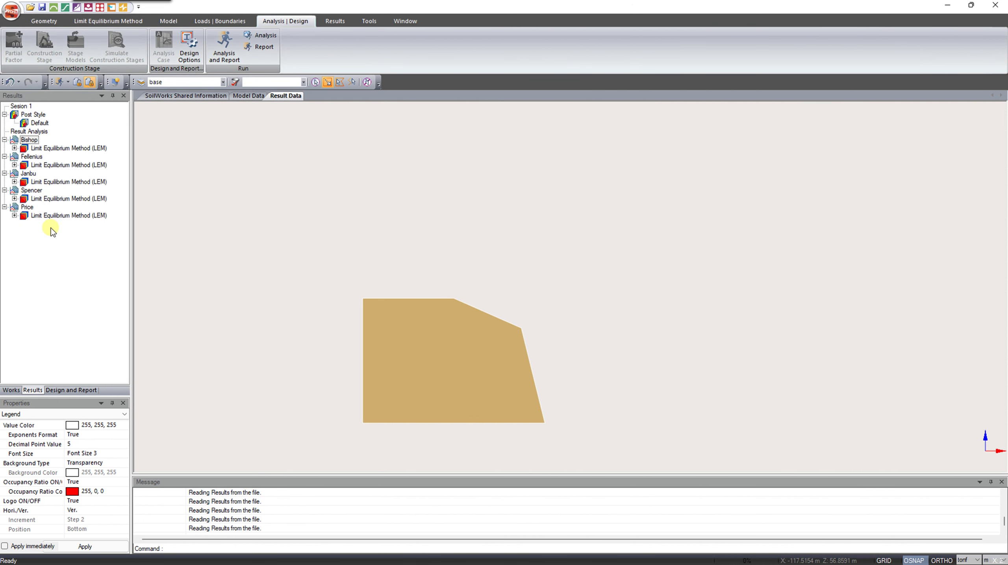
Display the arc failure surface result of the Bishop case on the slope model
left_click(20, 143)
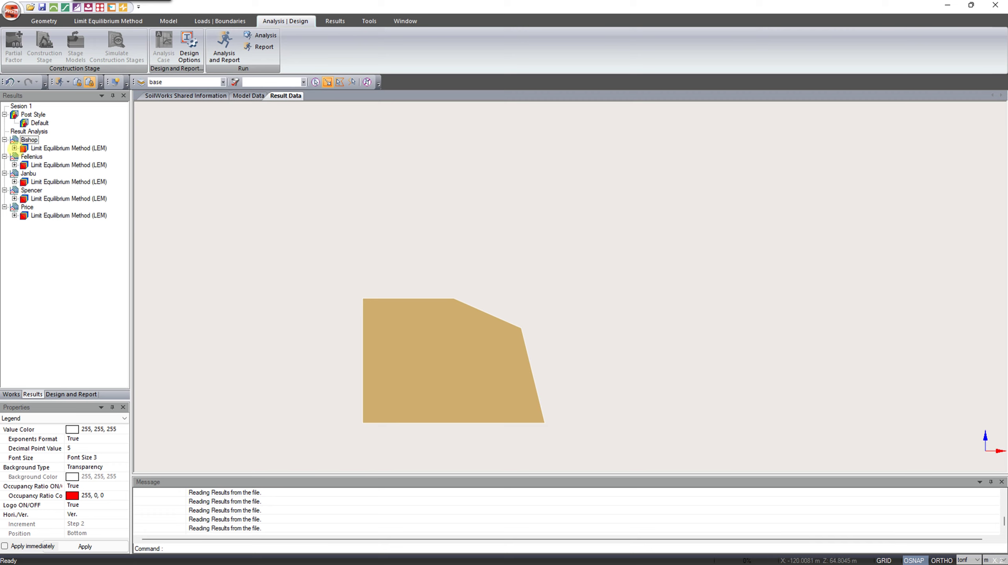
left_click(14, 148)
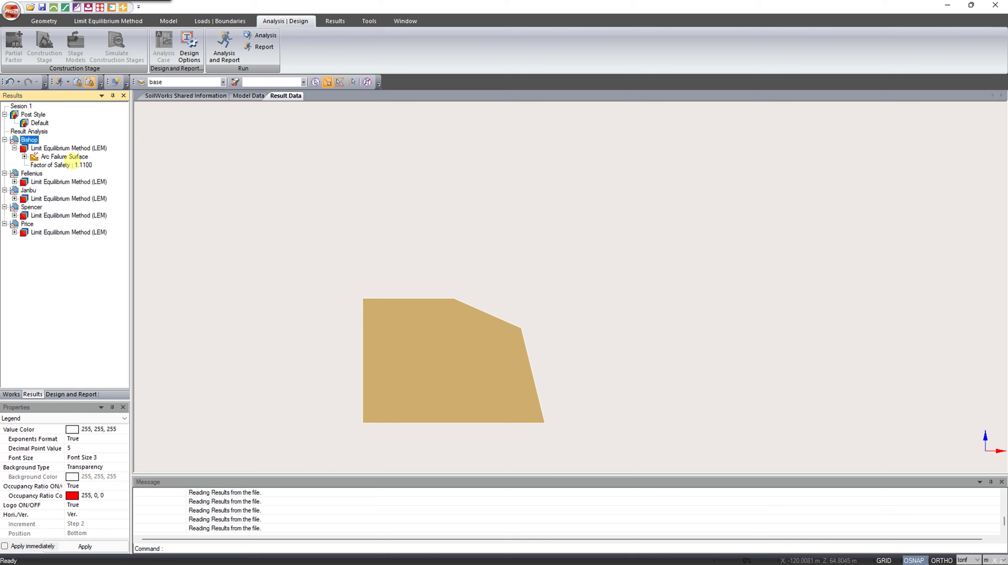
left_click(69, 157)
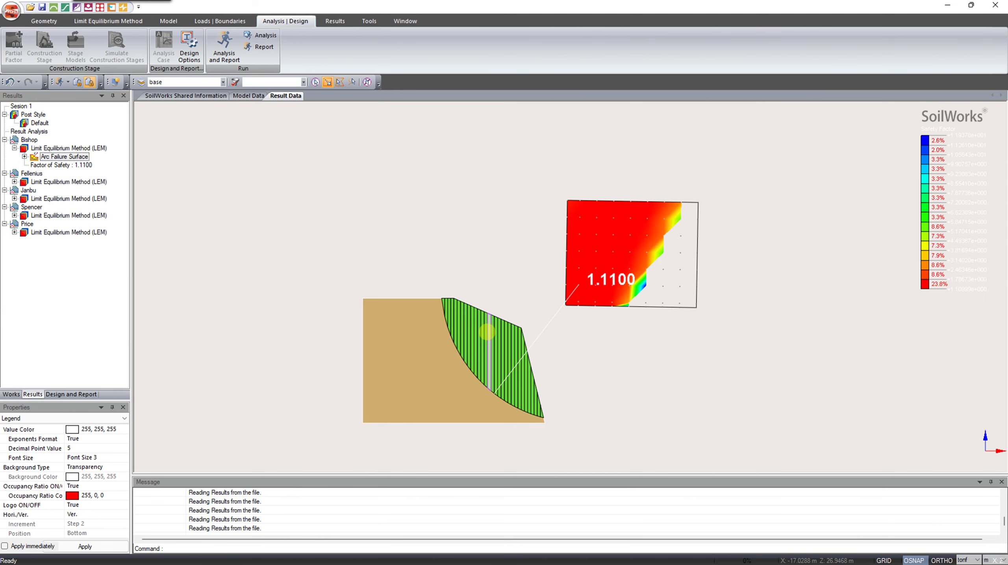
Examine the free body diagrams of the Bishop slices from slice 14 to slice 31, and switch to the presentation slide on Bishop results
double_click(486, 340)
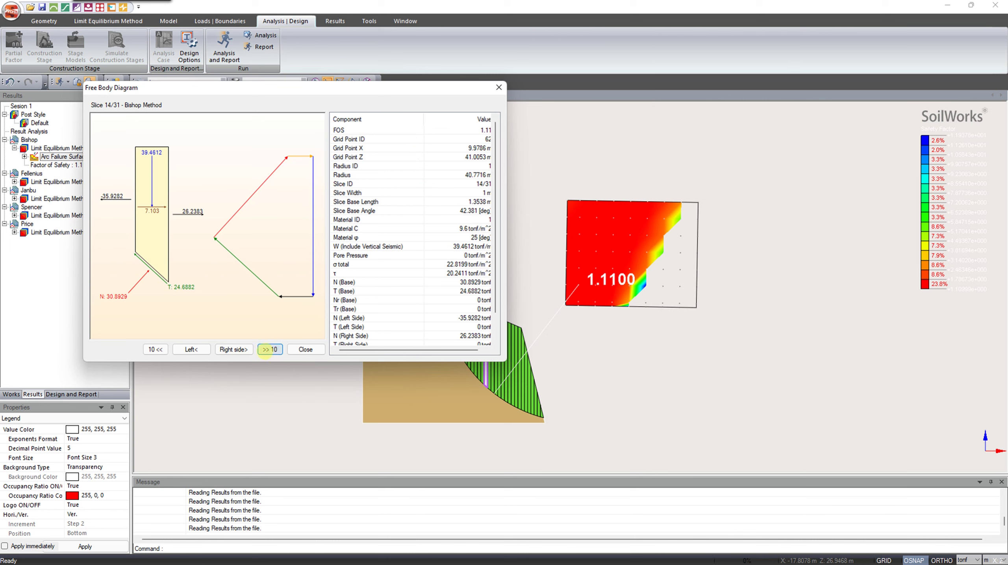
left_click(233, 350)
left_click(233, 350)
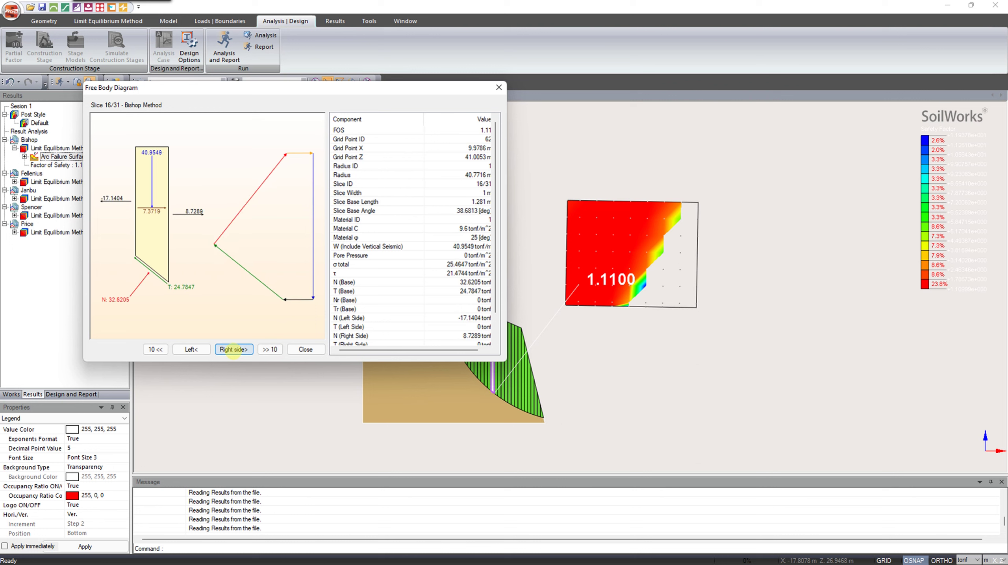
left_click(234, 350)
left_click(233, 349)
left_click(234, 350)
left_click(233, 349)
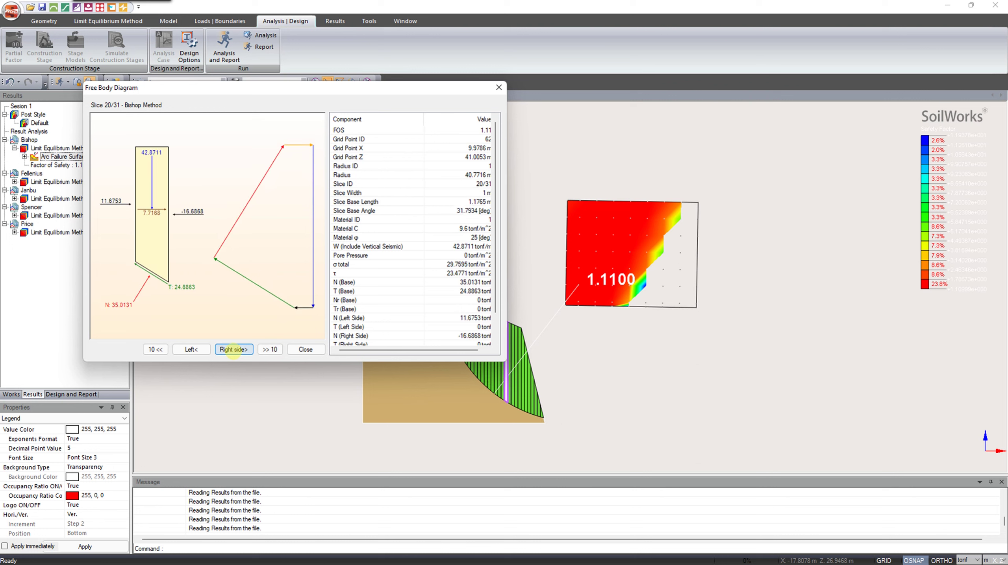
left_click(233, 350)
left_click(233, 350)
left_click(234, 350)
left_click(233, 350)
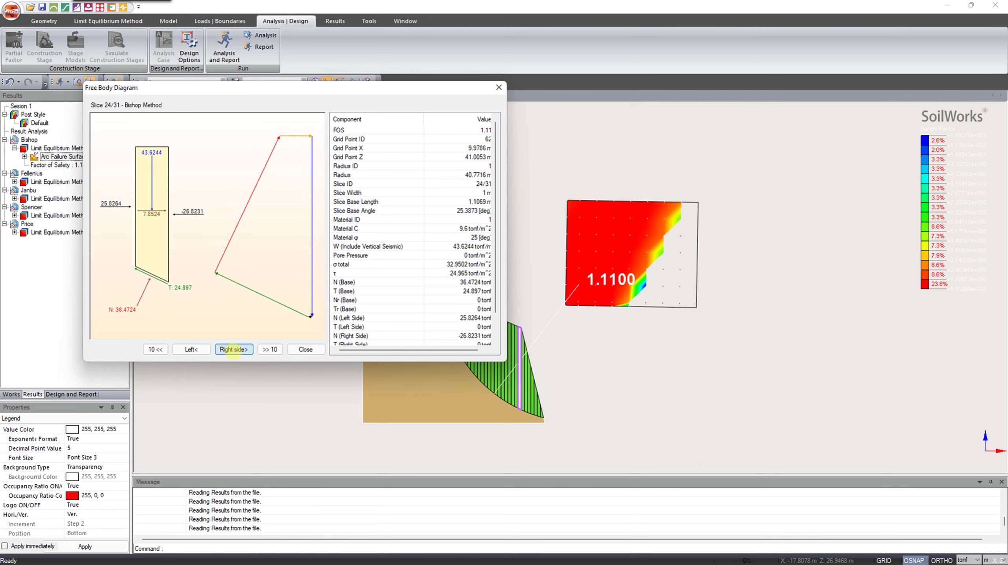
left_click(234, 350)
left_click(234, 349)
left_click(233, 350)
left_click(234, 349)
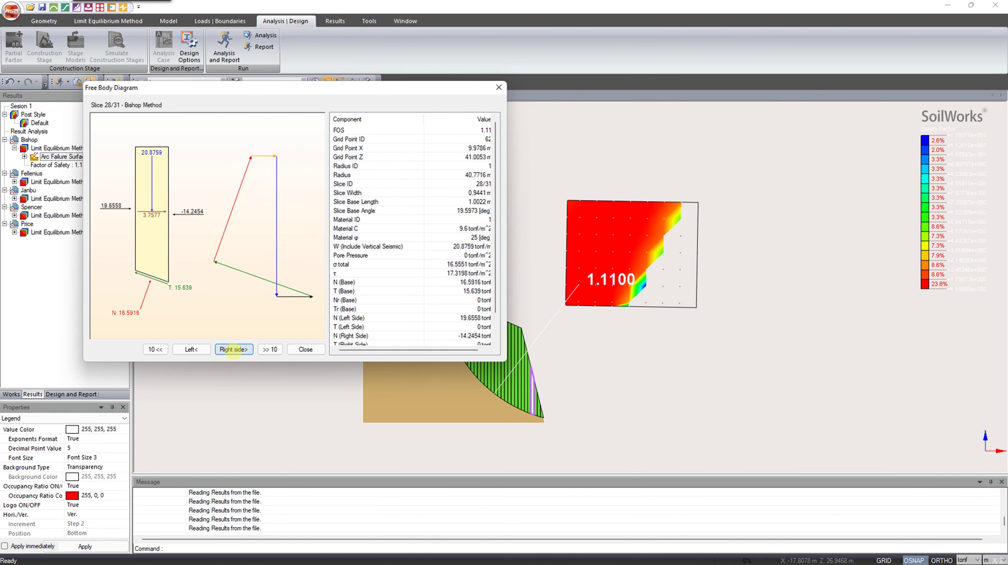
left_click(234, 350)
left_click(234, 350)
left_click(234, 350)
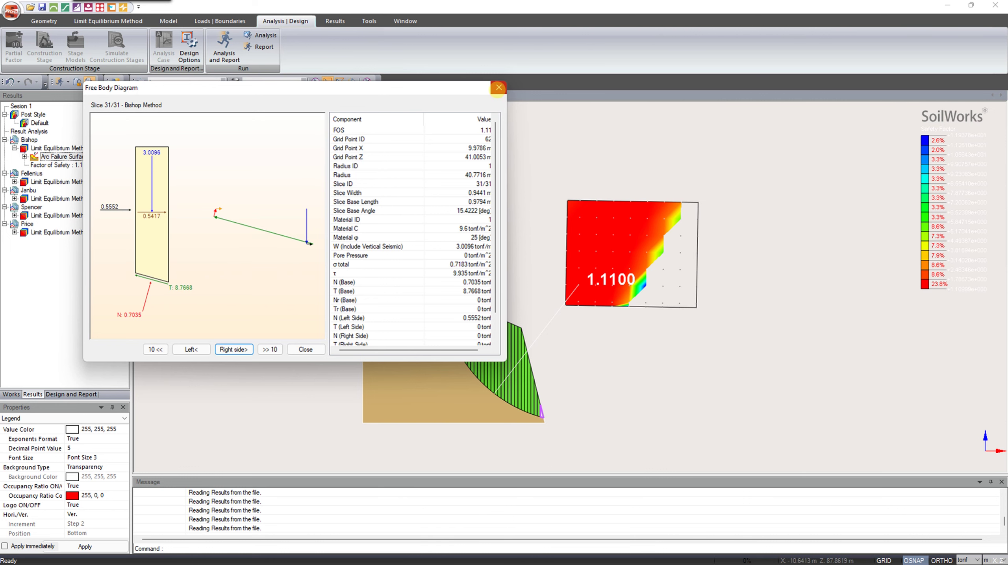
left_click(499, 87)
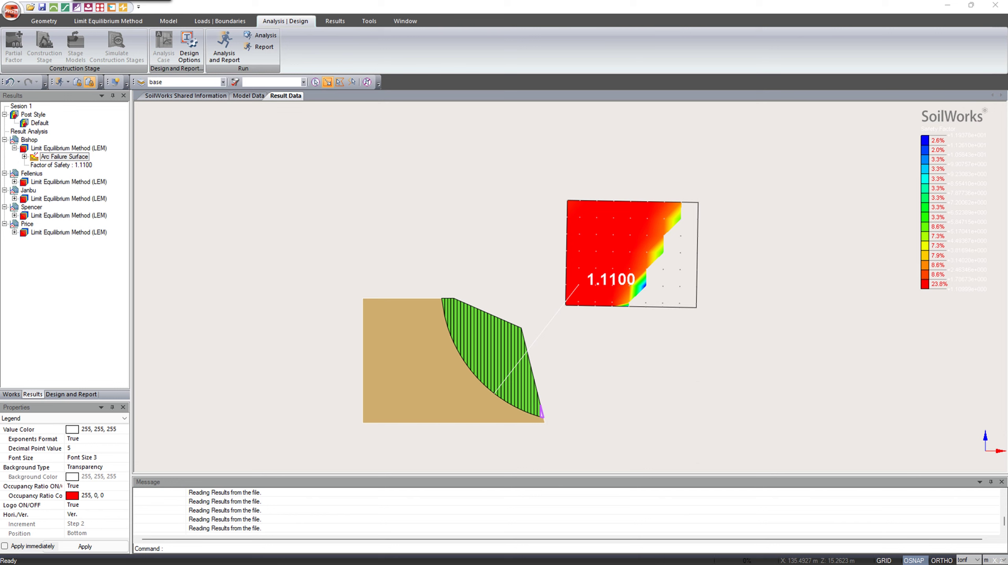
key("alt+Tab")
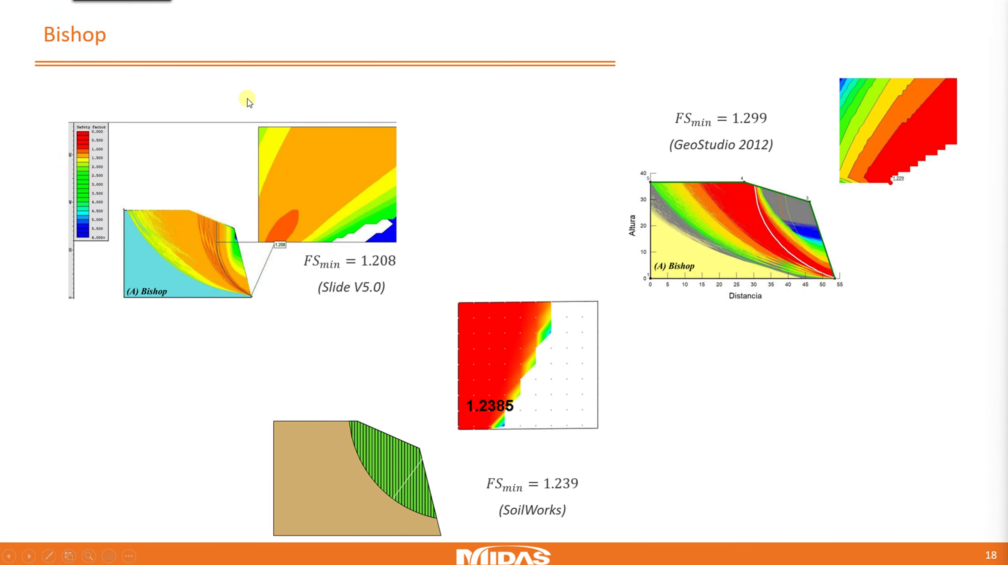
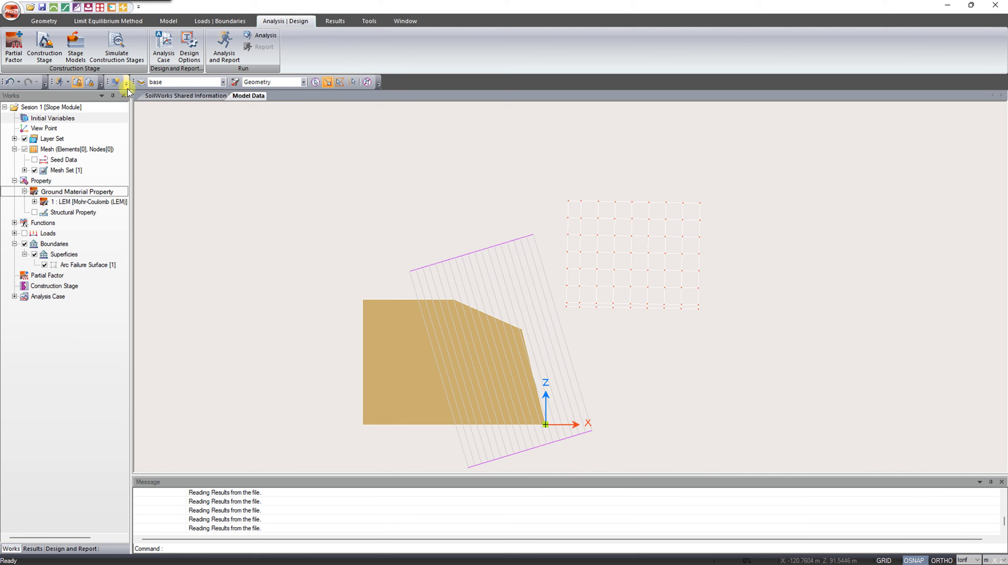
Start a new ground material from the existing LEM material with model type Mohr-Coulomb, name MC and ID 2
left_click(104, 20)
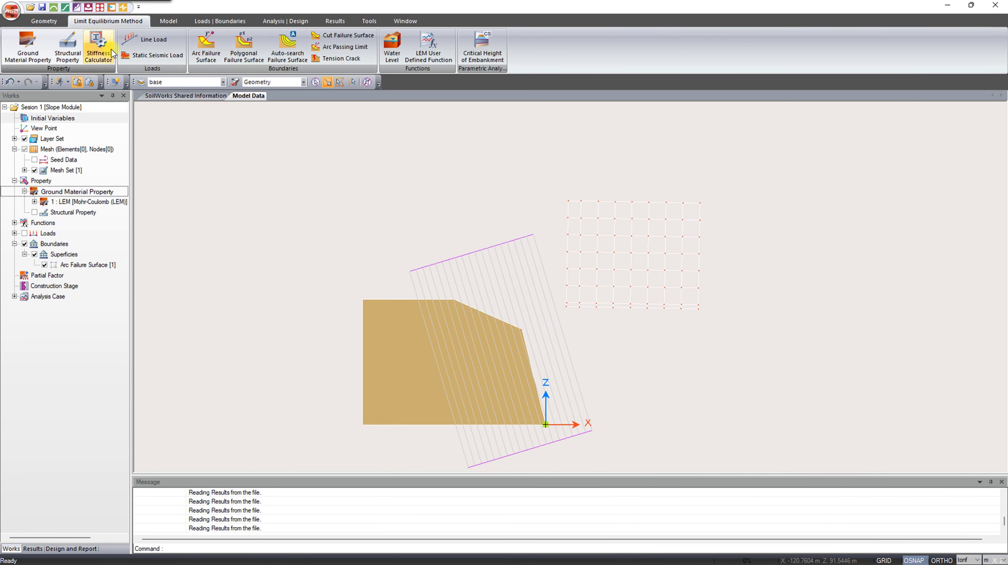
left_click(23, 47)
left_click_drag(98, 32, 121, 110)
left_click(63, 150)
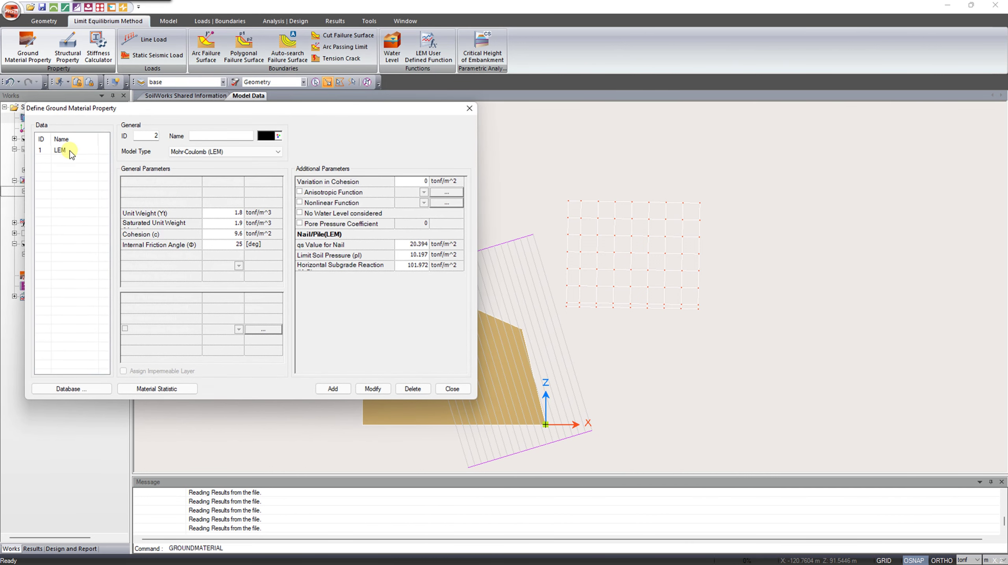
left_click(227, 151)
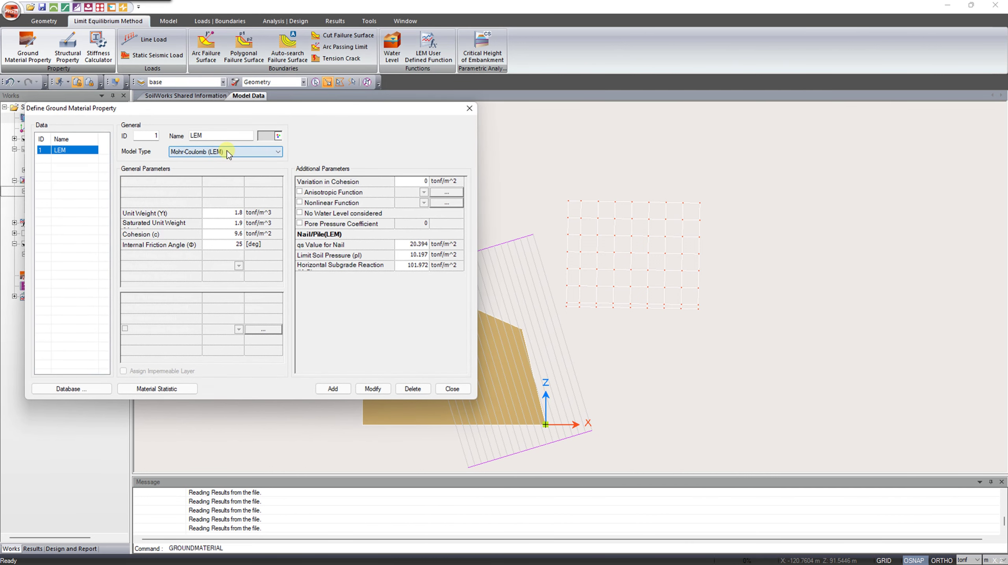
left_click(226, 151)
left_click(214, 174)
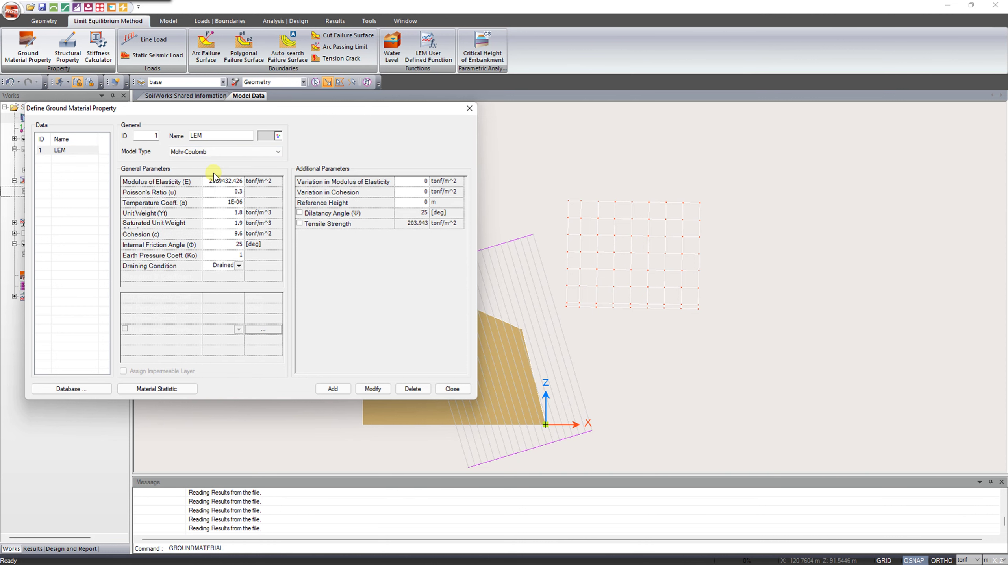
double_click(191, 135)
type("MC")
double_click(153, 136)
type("2")
Set the MC material's earth pressure coefficient Ko to 0.57 and modulus of elasticity to 1070 tonf/m^2, and add it
left_click(224, 255)
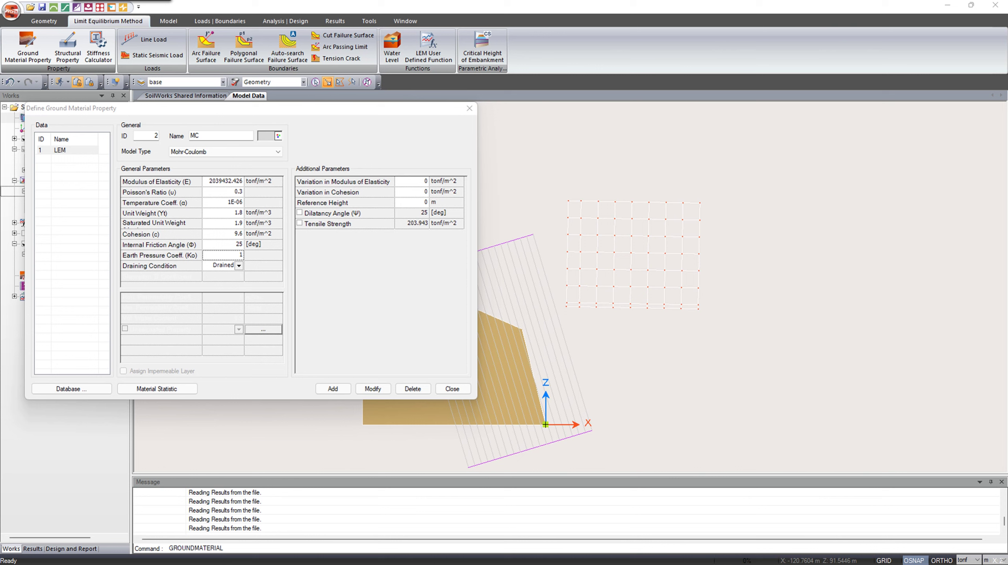
left_click(217, 253)
type("0")
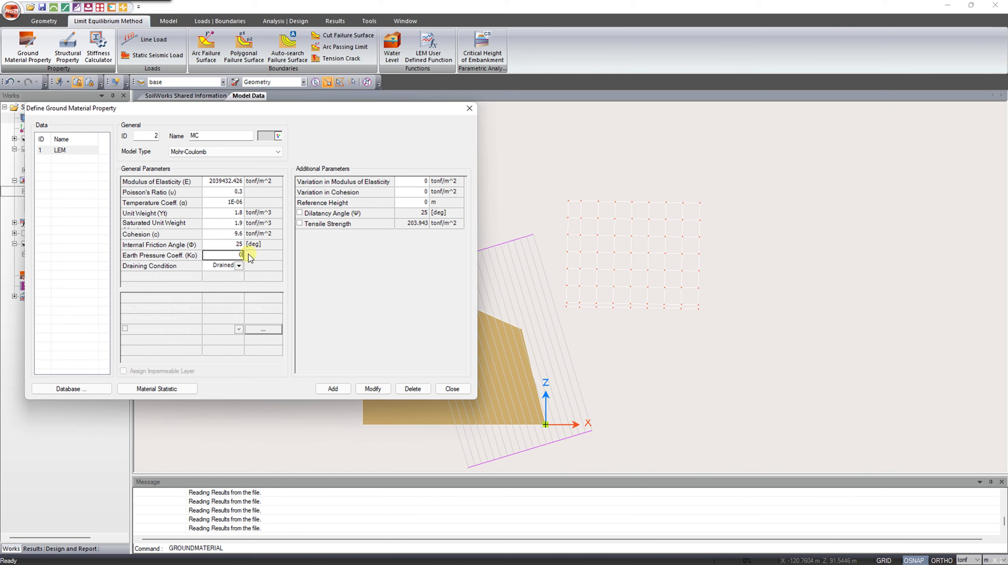
type(".57")
left_click(206, 183)
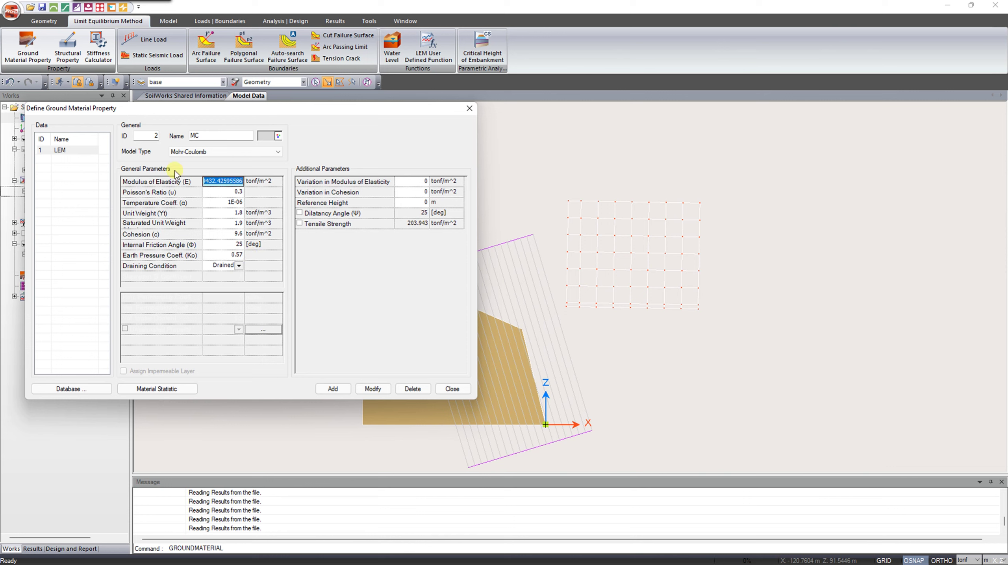
type("1070")
left_click(341, 390)
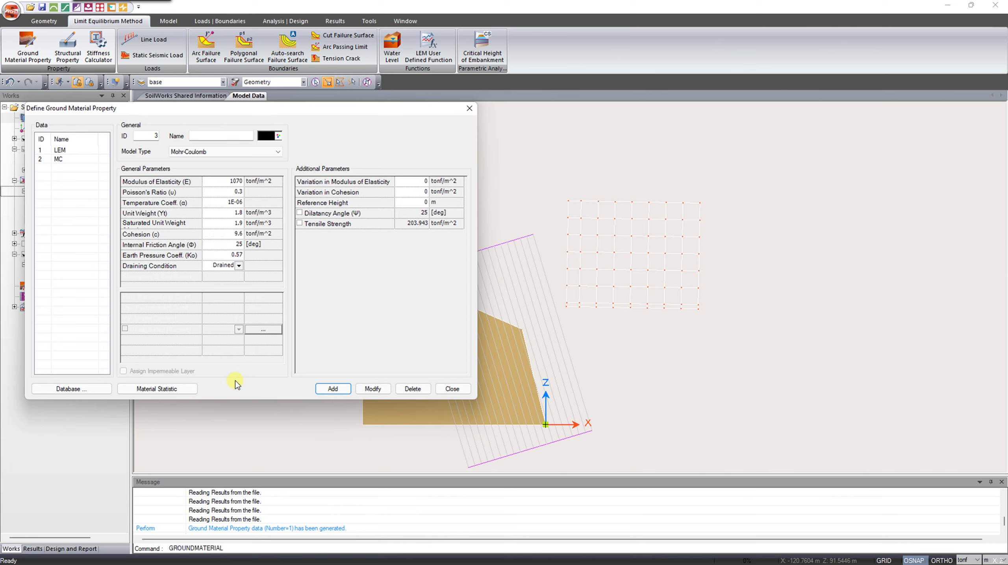
Examine the 3.2 Gneiss#2 set in the ground material database, marking its first three soil types, and close it without assigning any
left_click(75, 392)
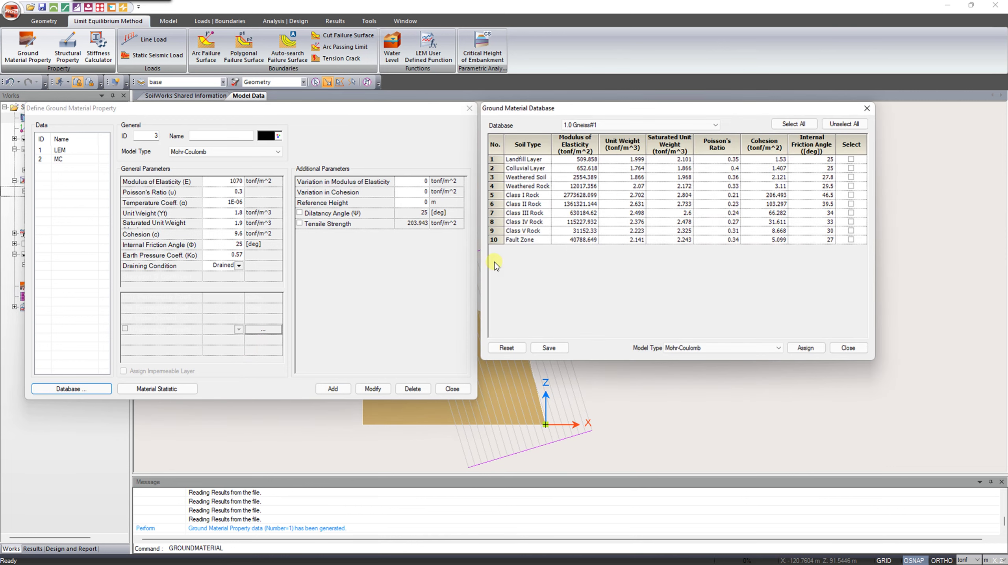
left_click(635, 124)
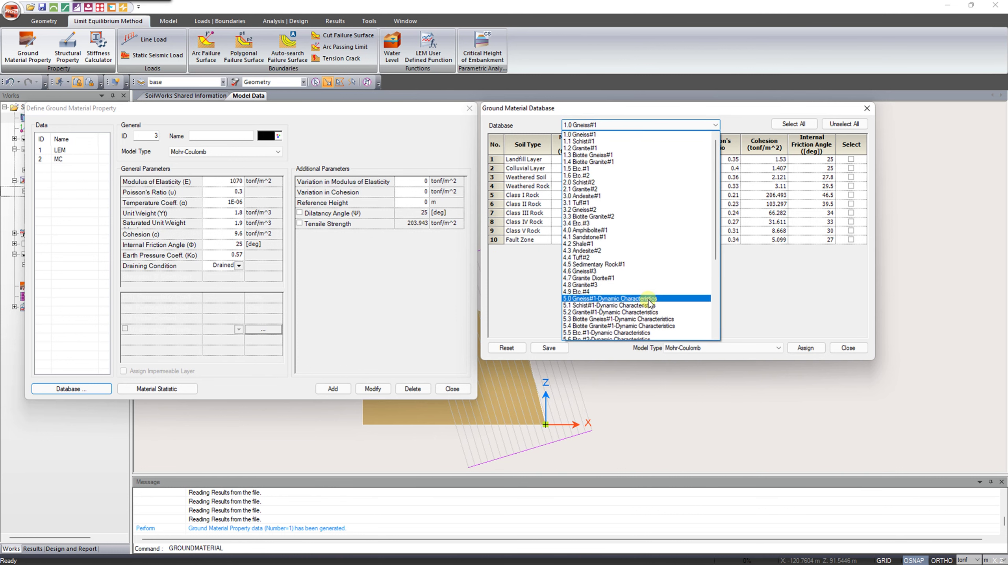
left_click(696, 210)
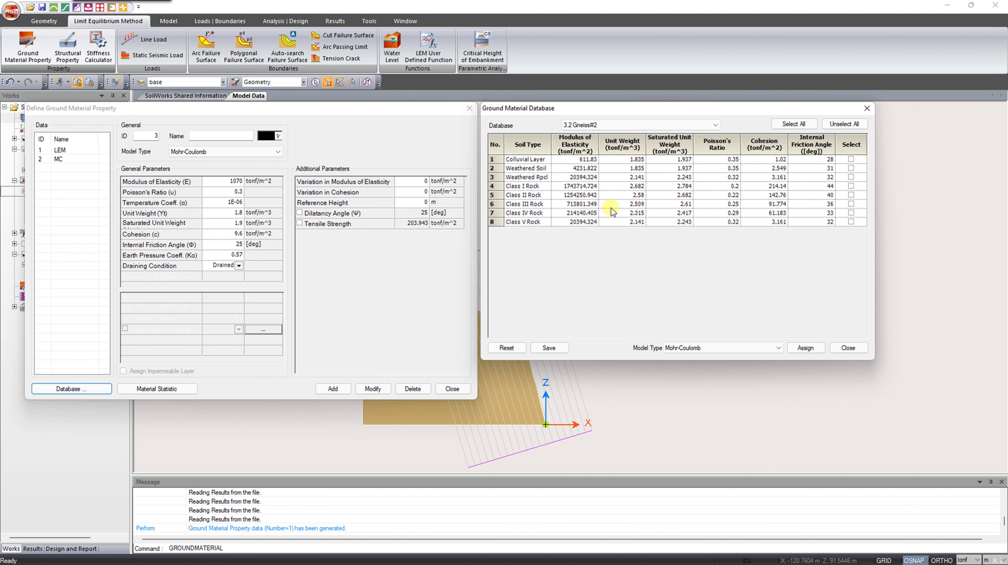
left_click(850, 159)
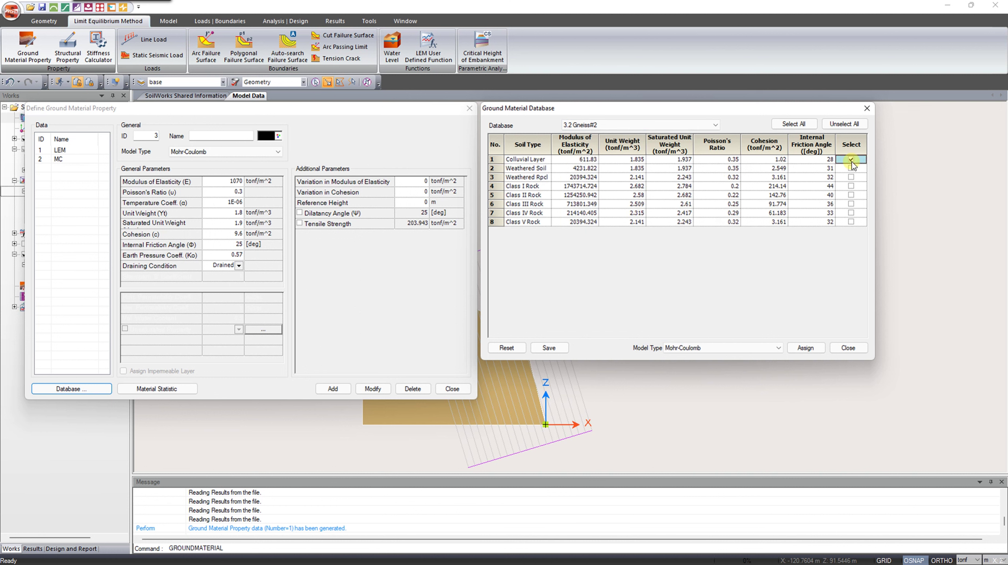
left_click(851, 169)
left_click(852, 178)
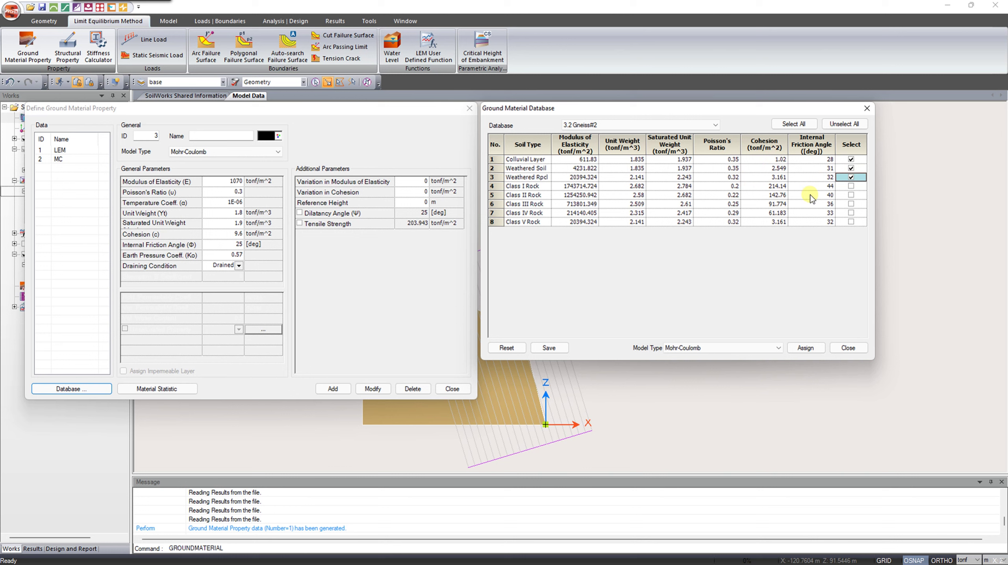
left_click(755, 349)
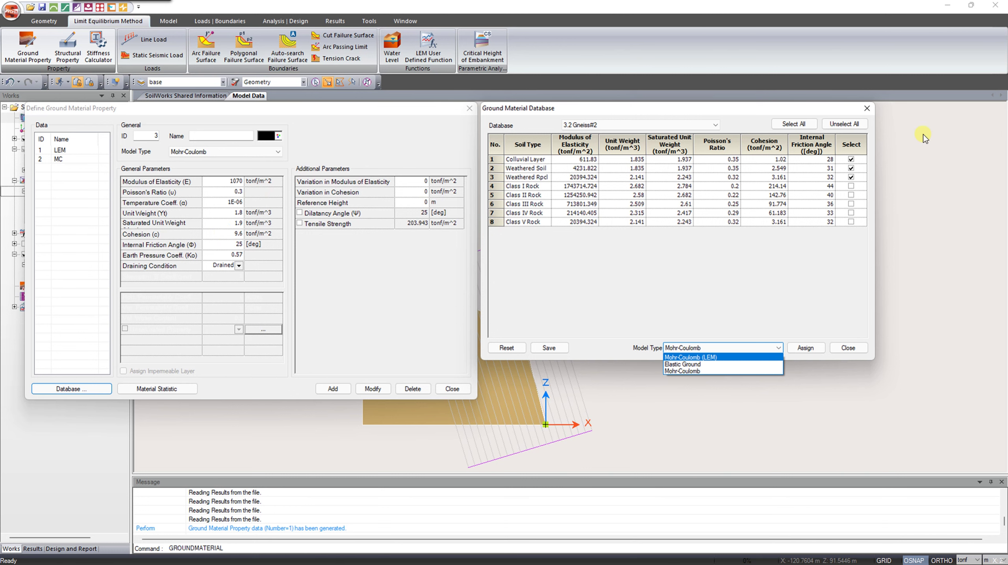
left_click(867, 108)
left_click(866, 108)
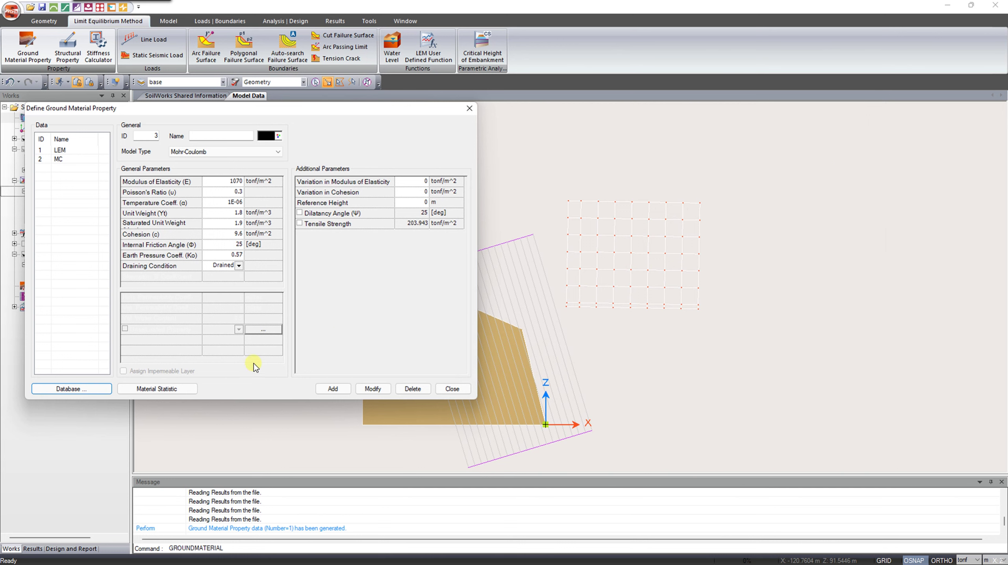
Review the parameter and distribution choices in the Material Statistic probability table, and close it together with the ground material definition
left_click(166, 390)
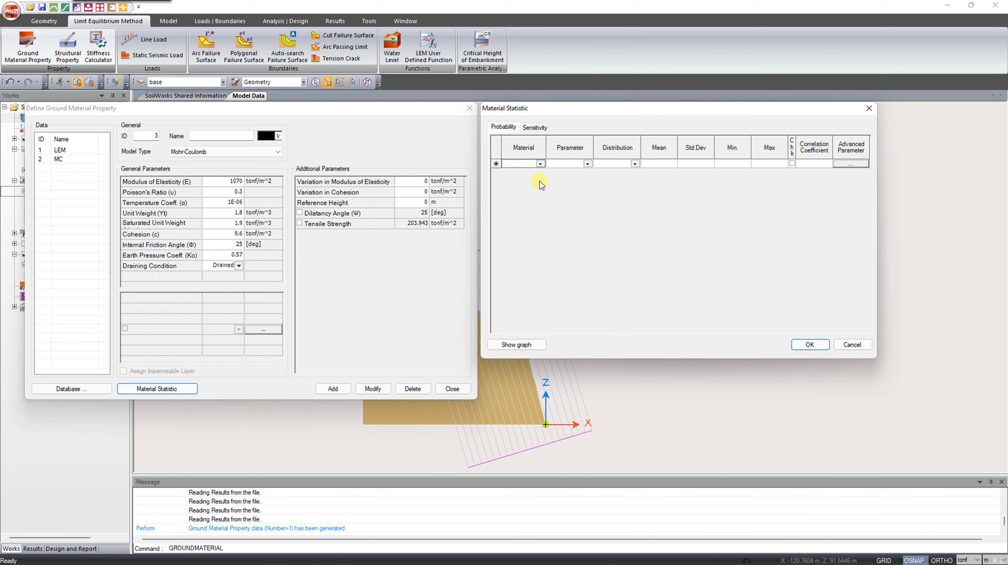
left_click(539, 164)
left_click(582, 164)
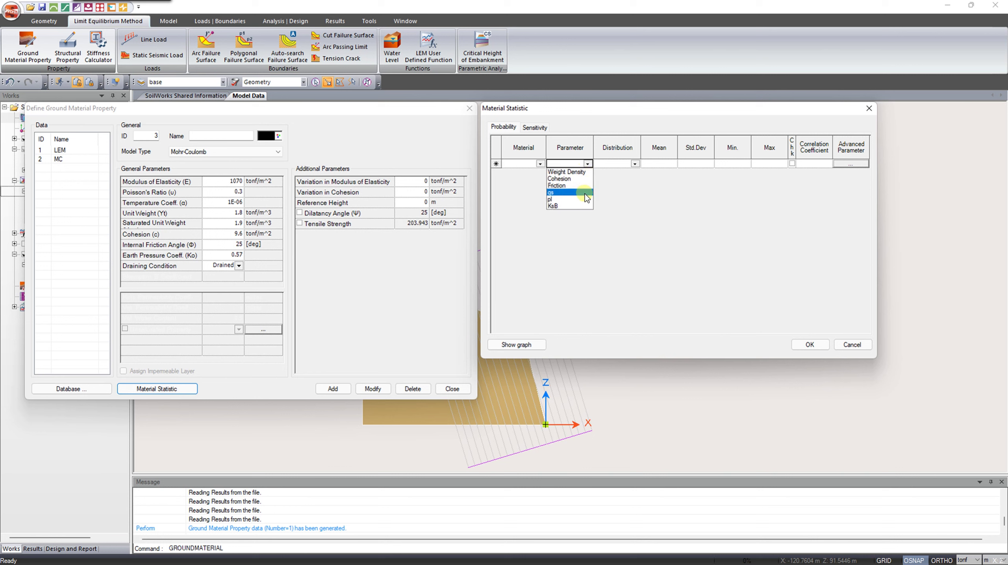
left_click(633, 163)
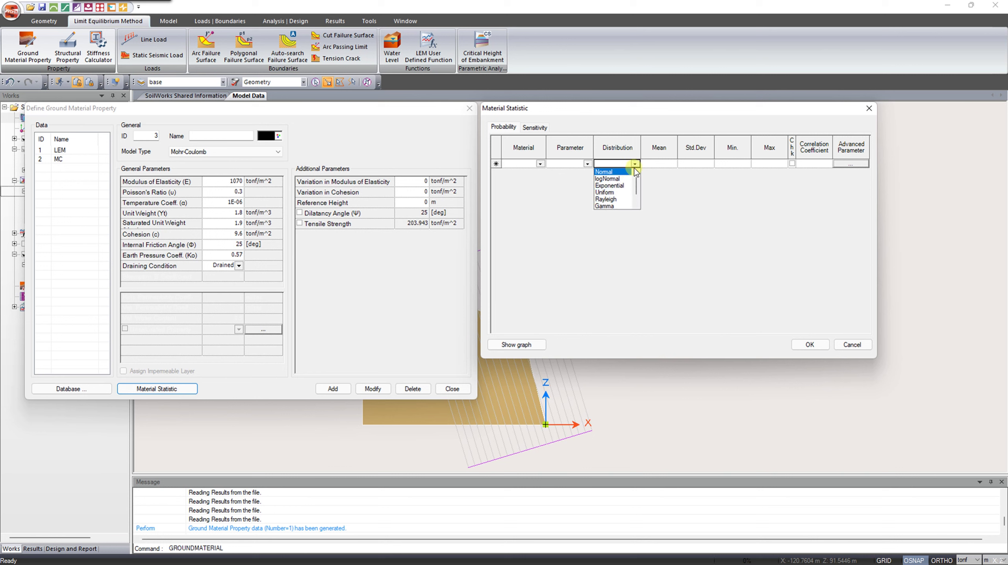
left_click(635, 164)
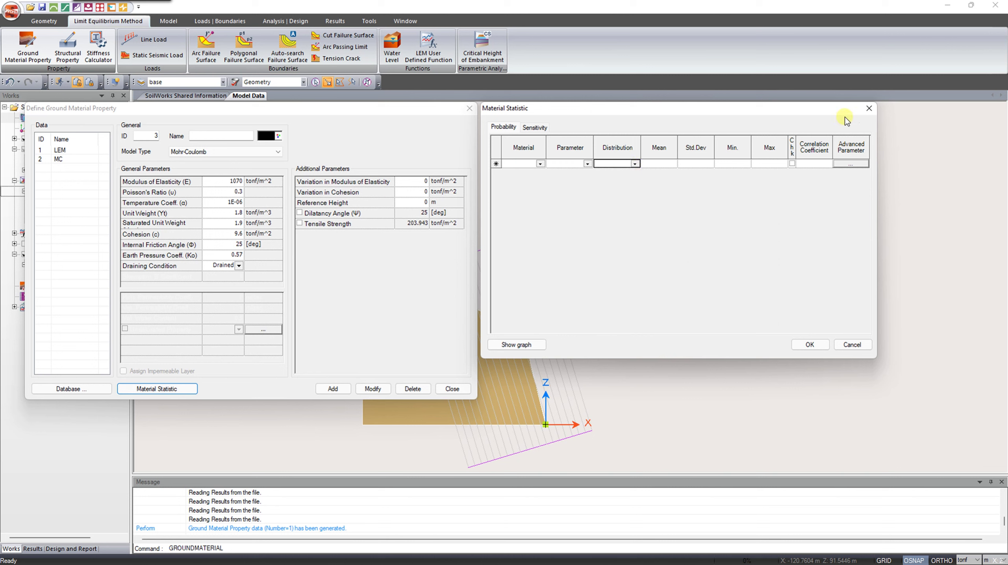
left_click(868, 109)
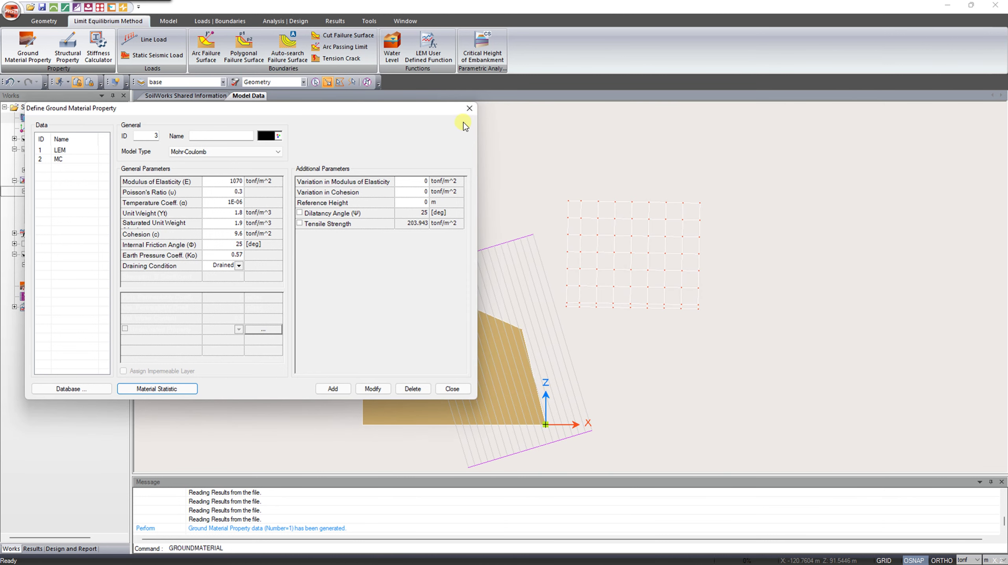
left_click(469, 110)
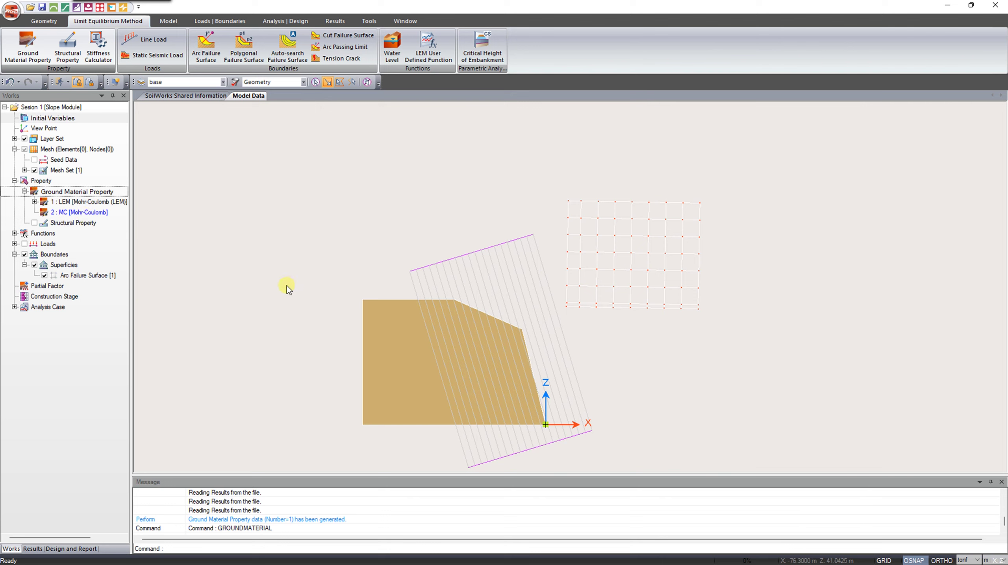
Assign the MC ground material to the slope surface and expand its entry in the model tree
left_click_drag(338, 355, 388, 359)
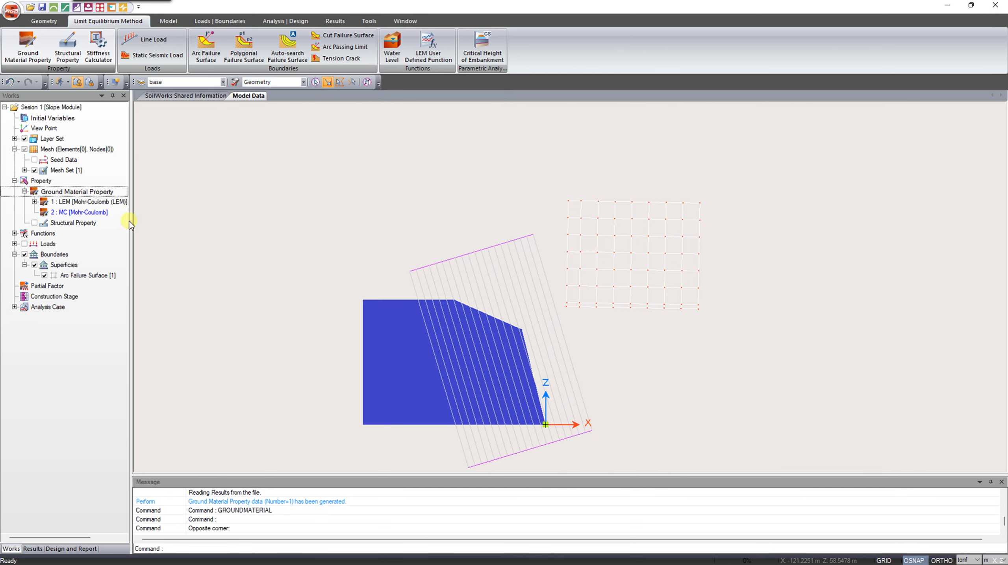
left_click_drag(90, 213, 172, 236)
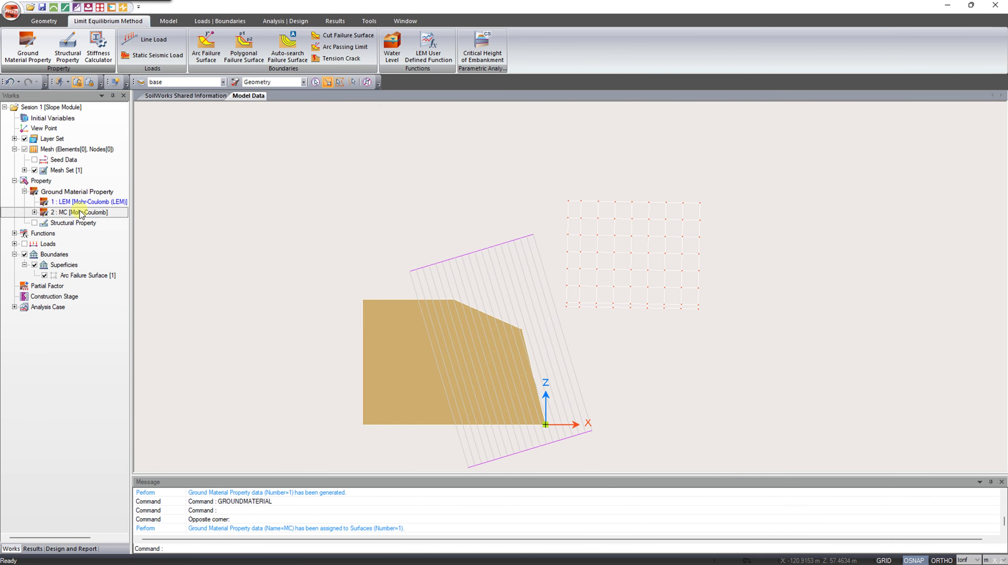
left_click(35, 212)
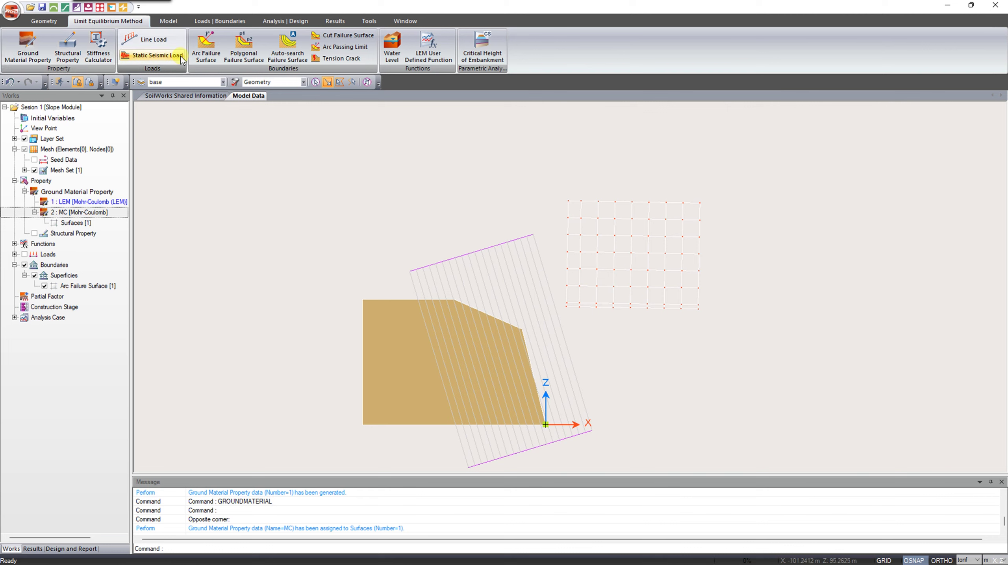
Set up an Auto Mesh of the slope surface with an element size of 2 m
left_click(171, 22)
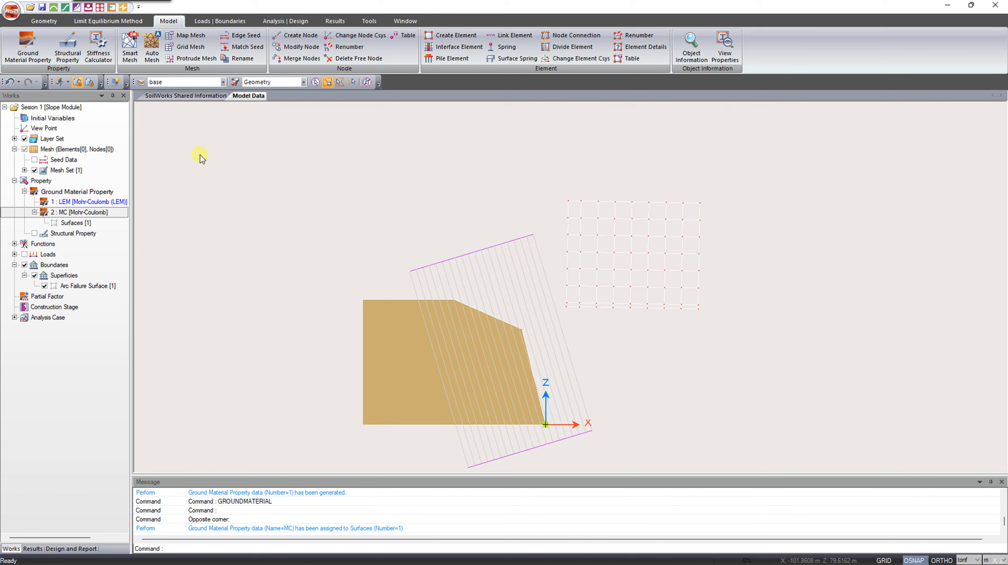
left_click(153, 47)
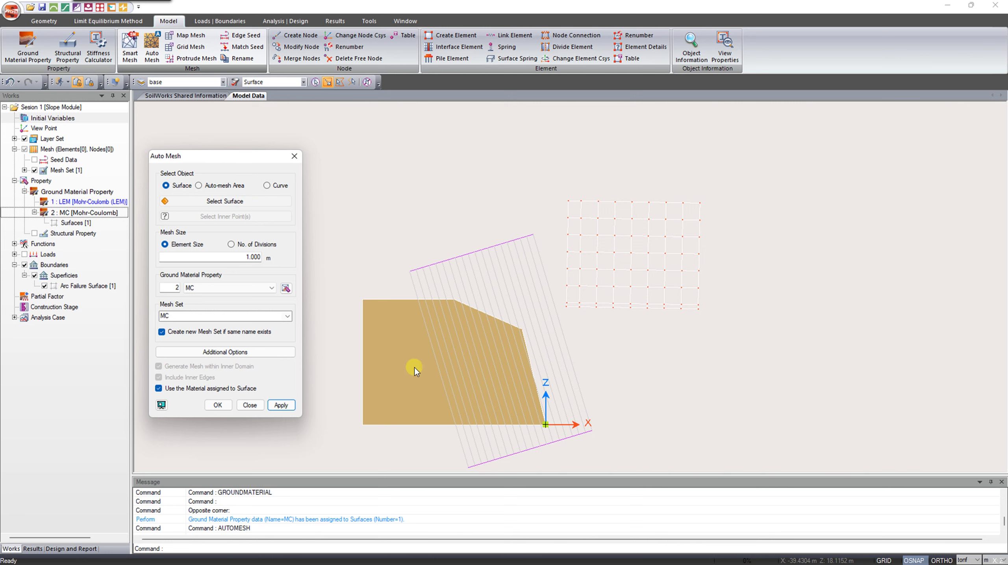
left_click(394, 362)
double_click(255, 257)
type("2")
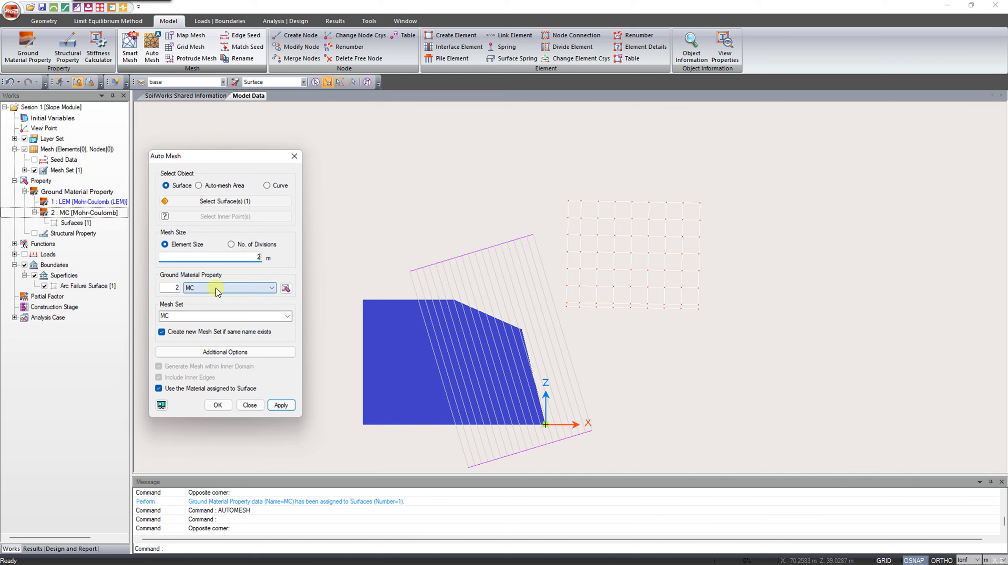
Set the mesh element type to Triangle and generate the slope mesh in the MC mesh set
left_click(265, 354)
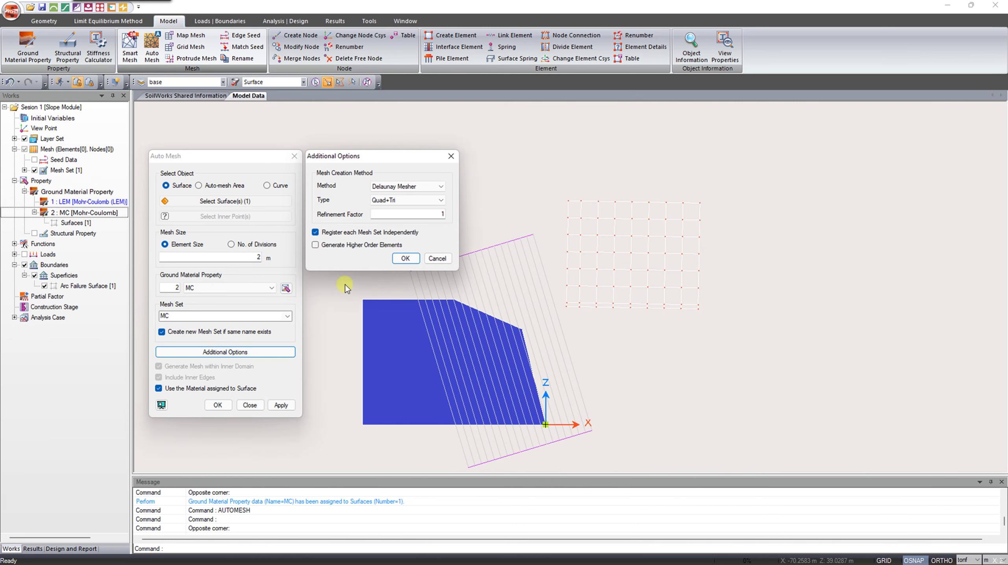
left_click(411, 201)
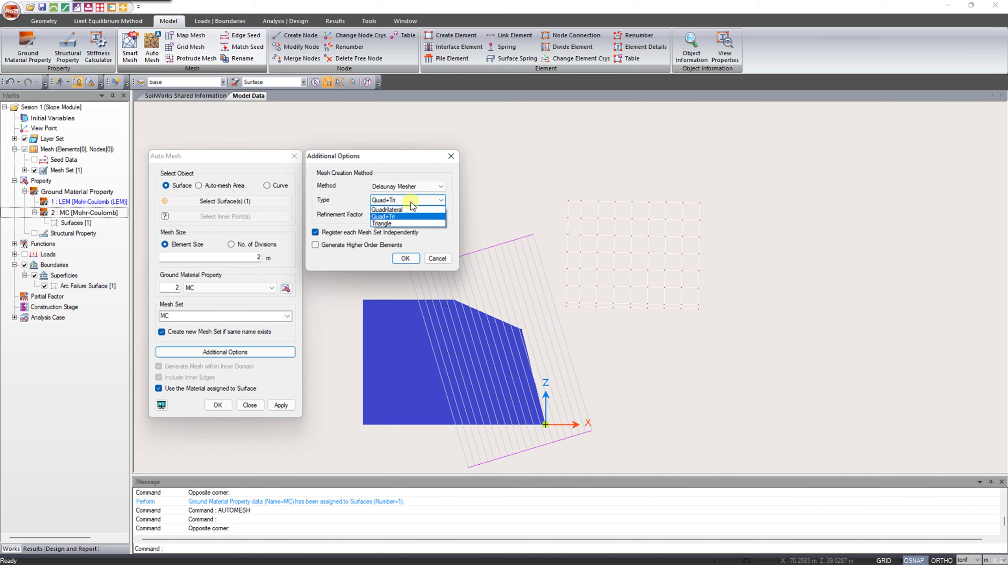
left_click(408, 223)
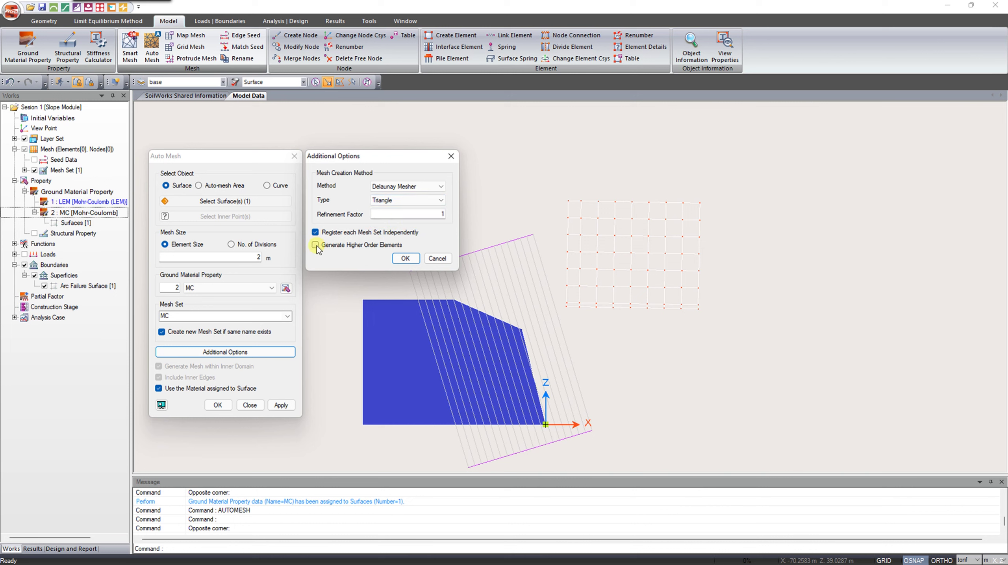
left_click(402, 259)
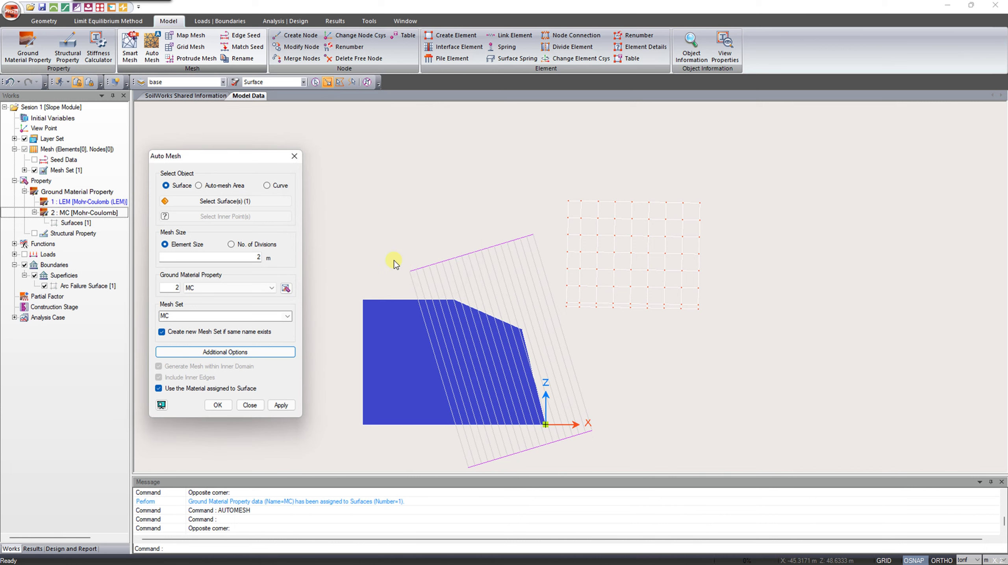
left_click(225, 407)
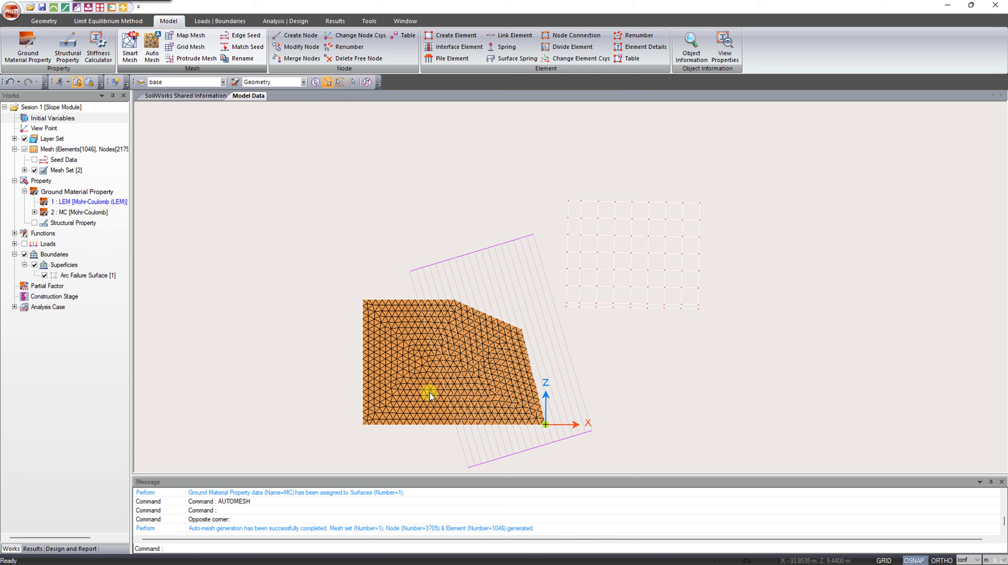
Generate smart supports for all mesh sets in a boundary set named Fronteras
left_click_drag(432, 394, 425, 356)
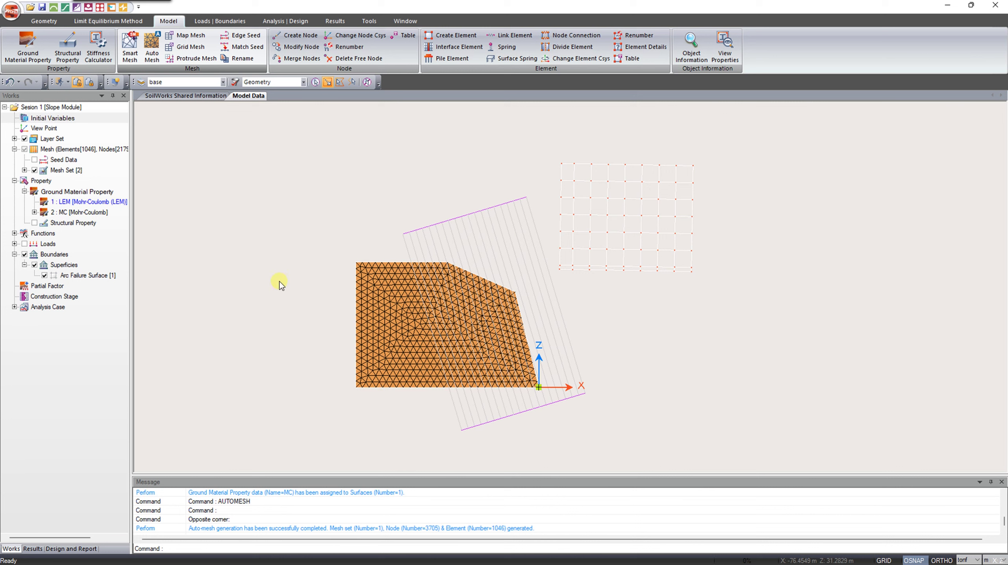
left_click(227, 21)
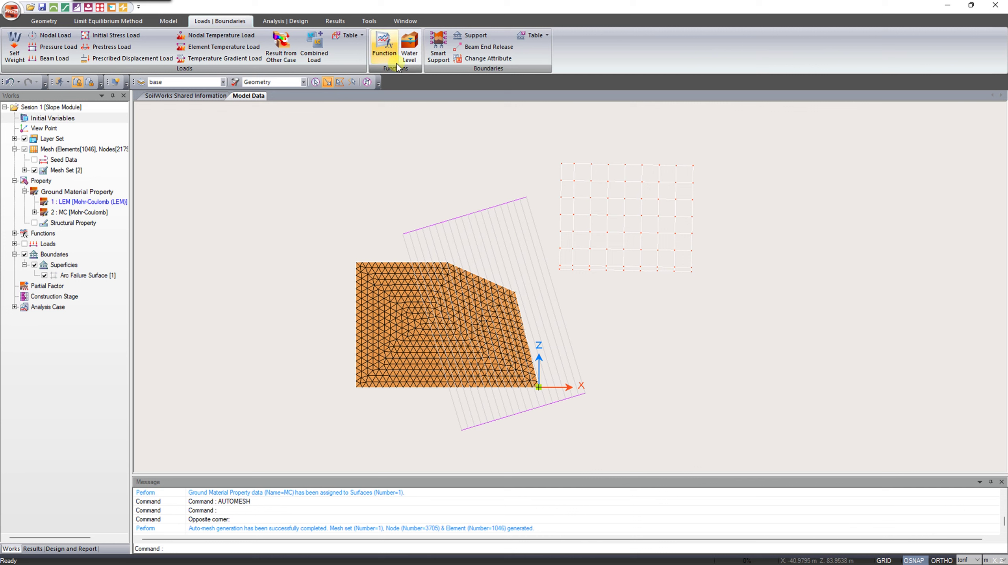
left_click(441, 42)
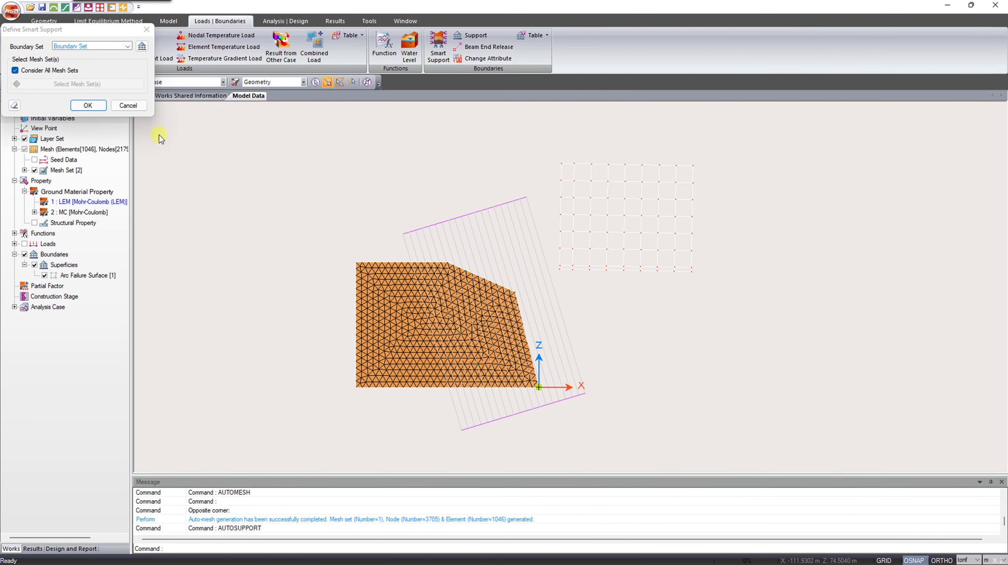
left_click_drag(92, 34, 240, 145)
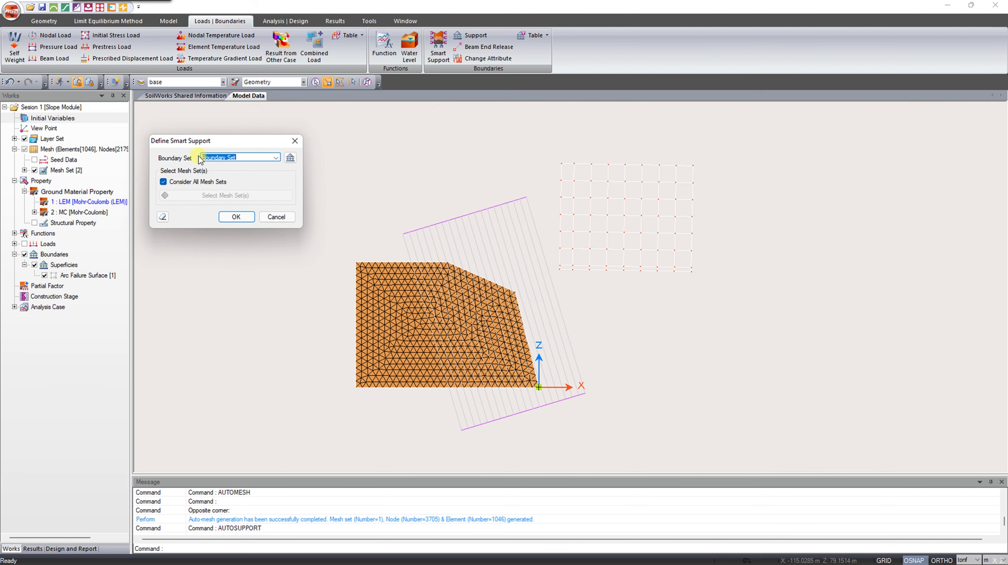
type("Fronteras")
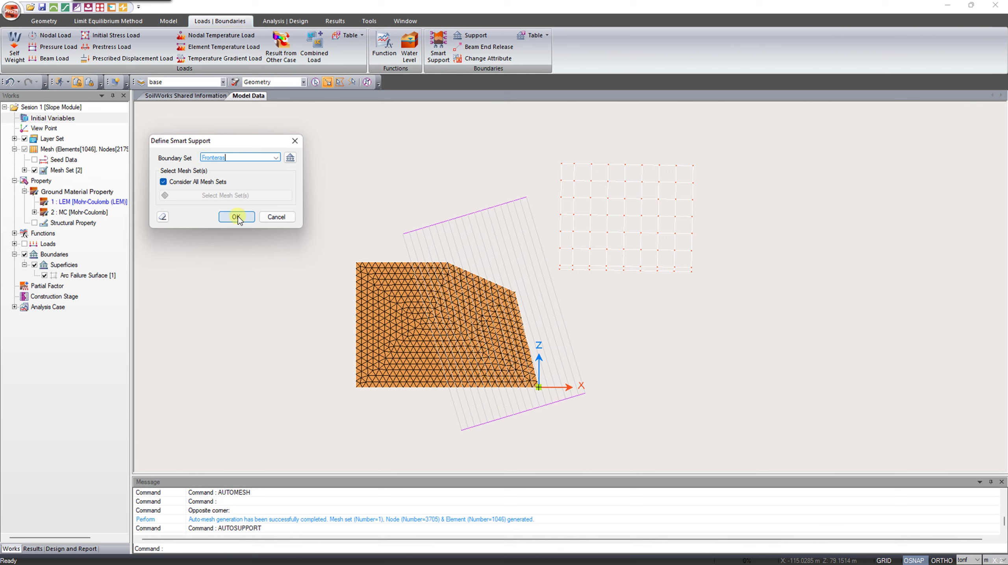
left_click(237, 217)
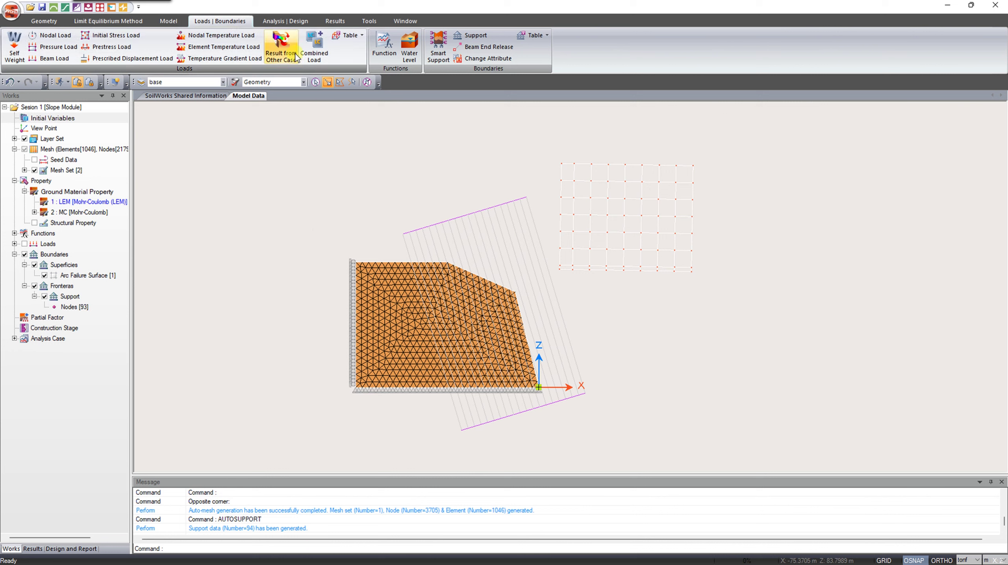
Add an analysis case named SRM that uses the Strength Reduction Method (SRM)
left_click(282, 20)
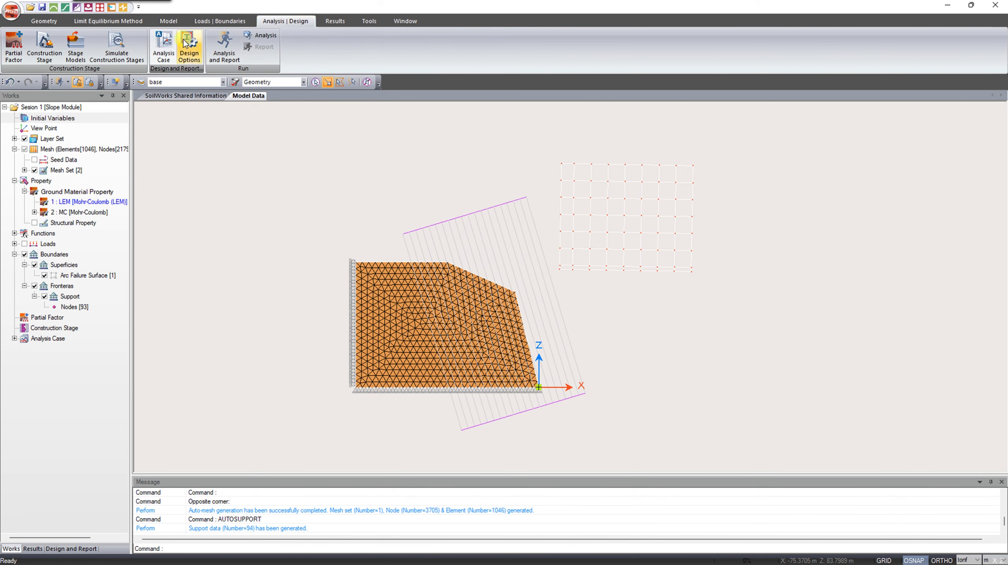
left_click(168, 48)
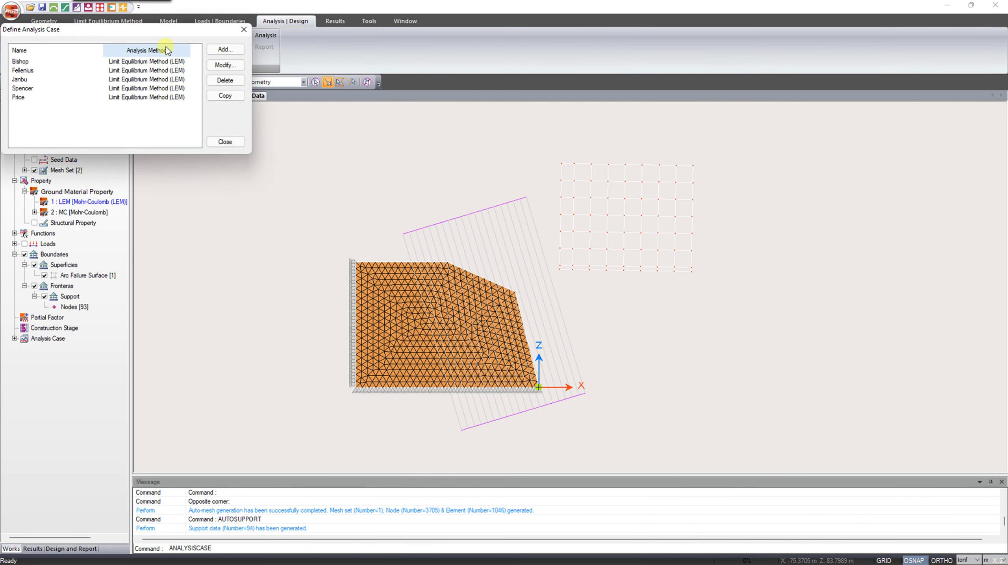
left_click(234, 50)
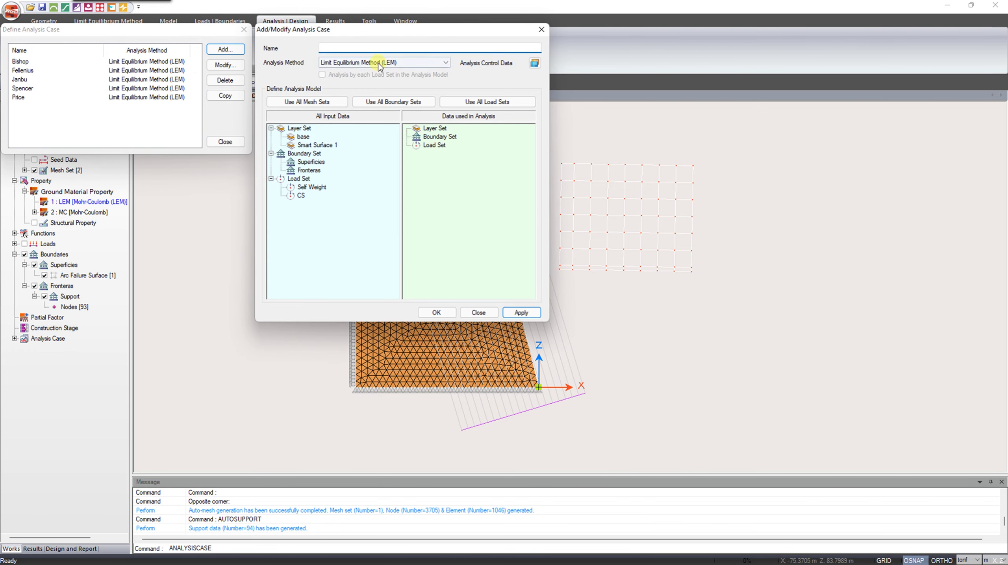
left_click(379, 63)
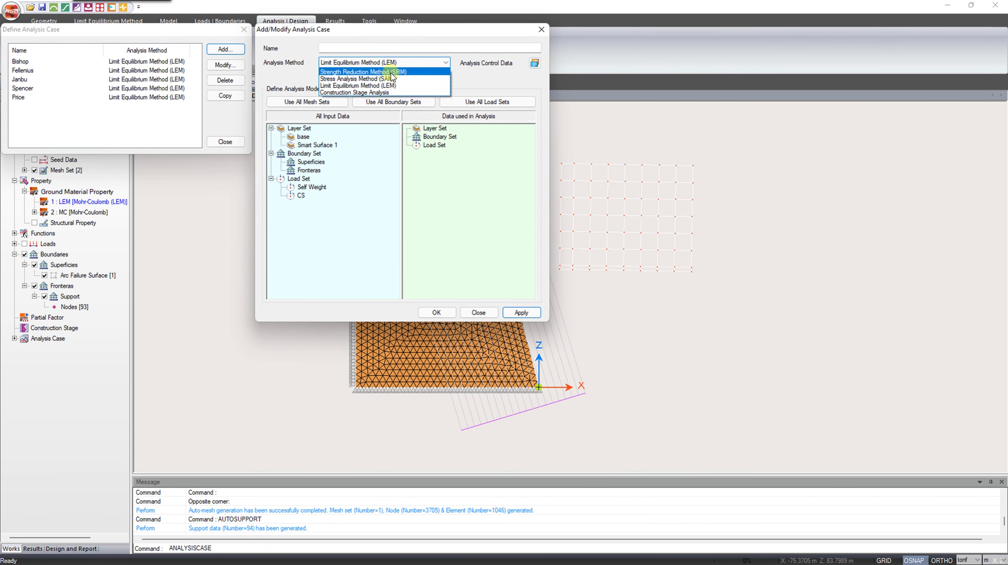
left_click(390, 72)
left_click(340, 48)
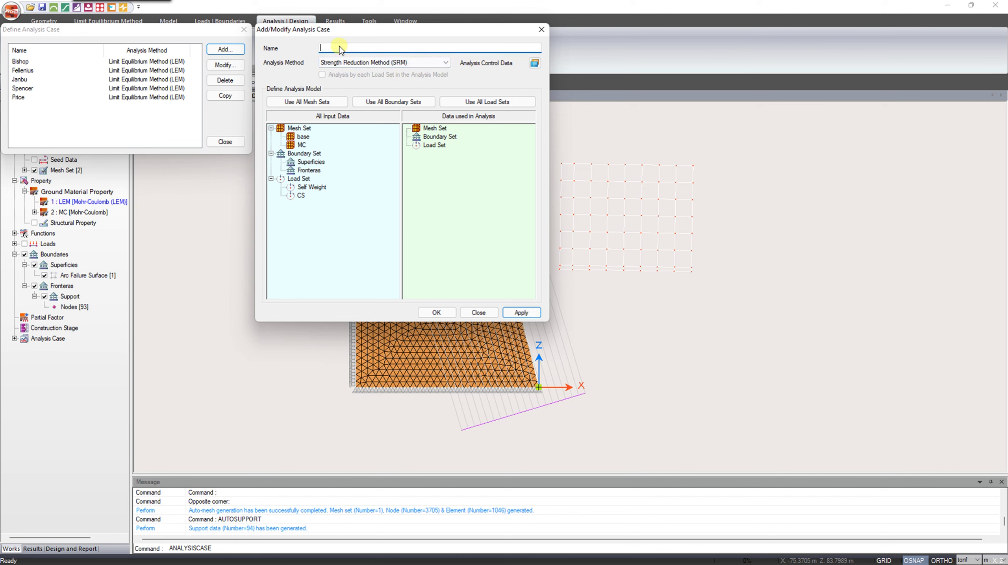
type("SRM")
Include all mesh sets, the Fronteras boundary set and all load sets in the SRM case, and save it
left_click(315, 102)
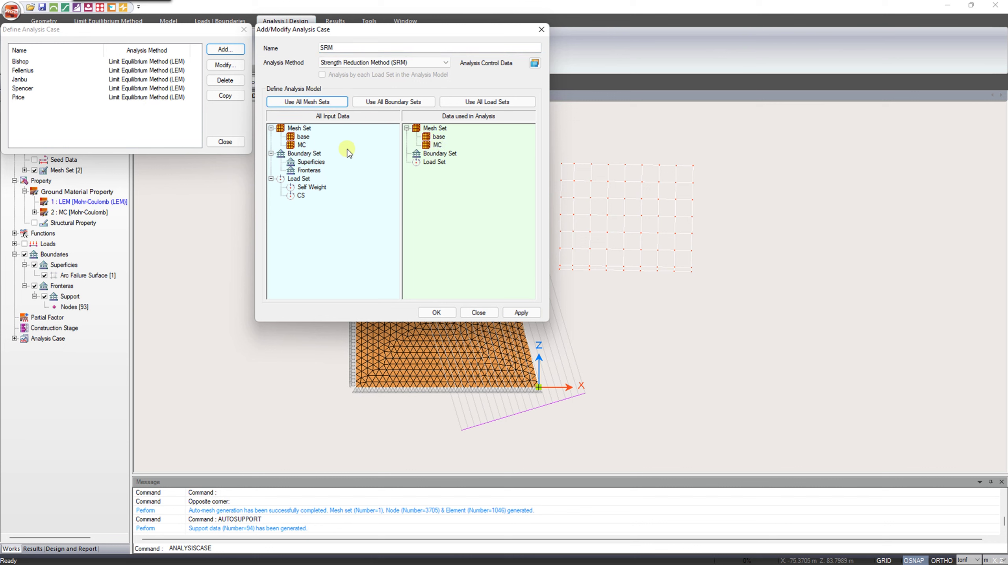
left_click_drag(309, 170, 473, 192)
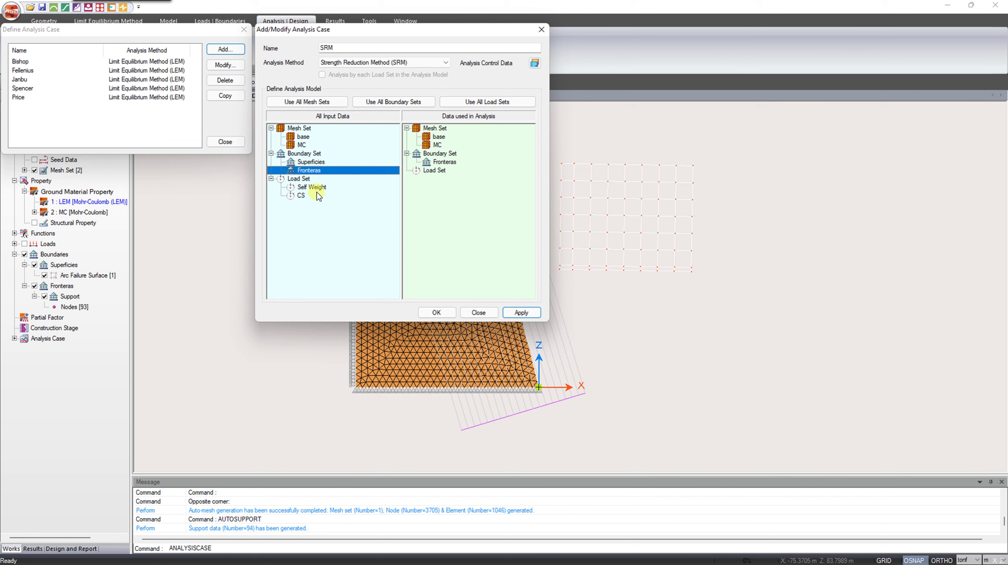
left_click(479, 103)
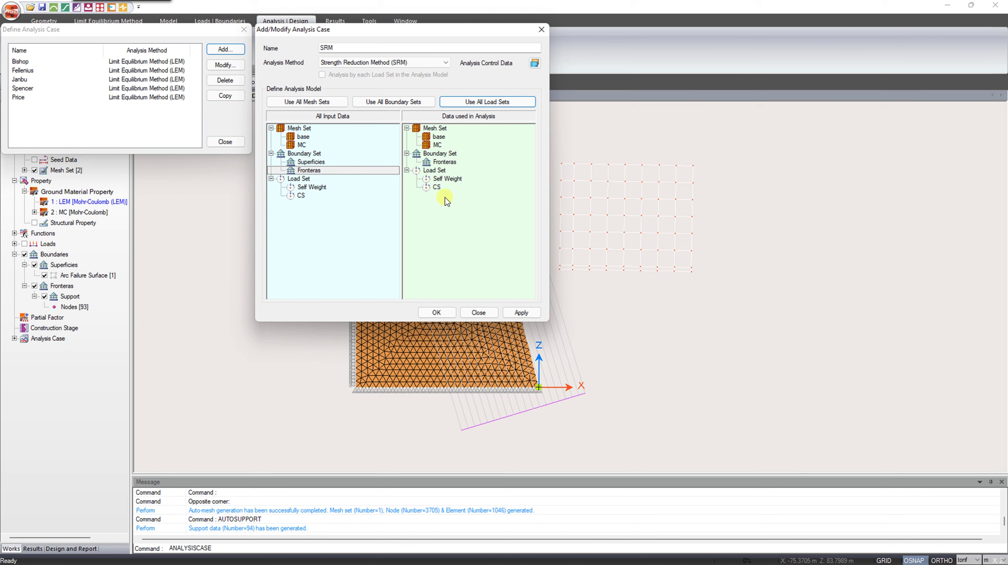
left_click(437, 313)
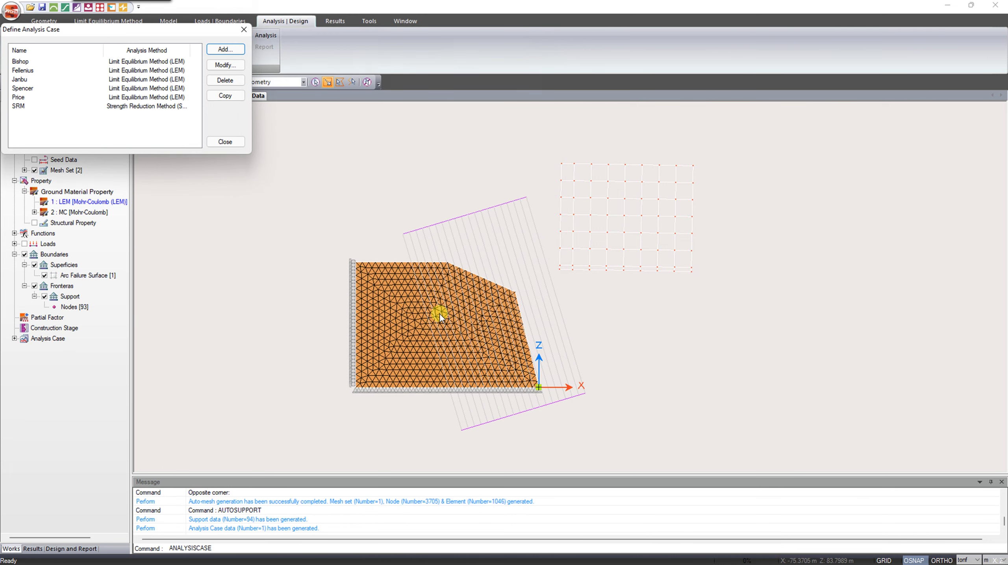
left_click(244, 30)
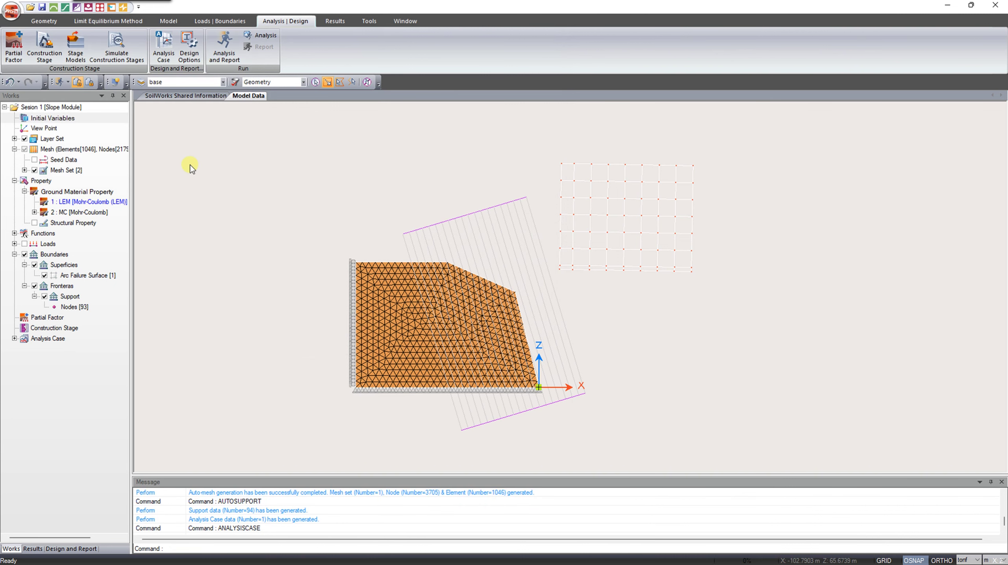
Run the analysis for the SRM case only, leaving out the limit equilibrium cases
left_click(62, 82)
left_click(81, 105)
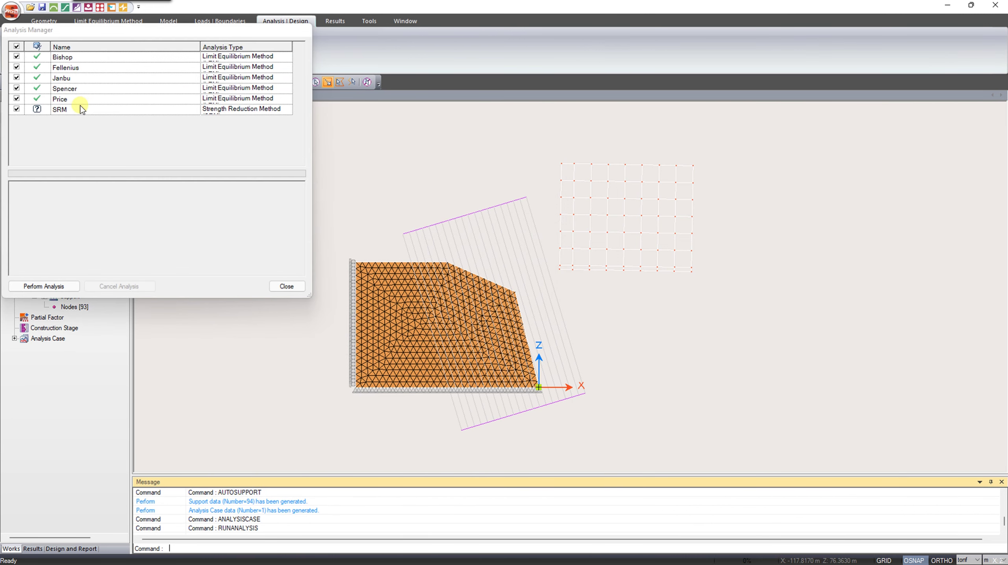
left_click(16, 47)
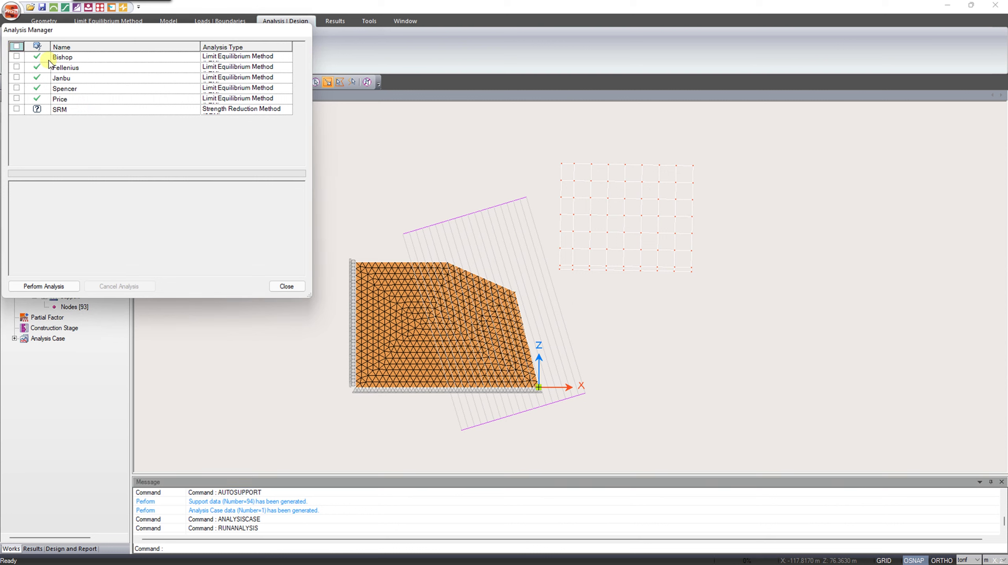
left_click(16, 110)
left_click(63, 283)
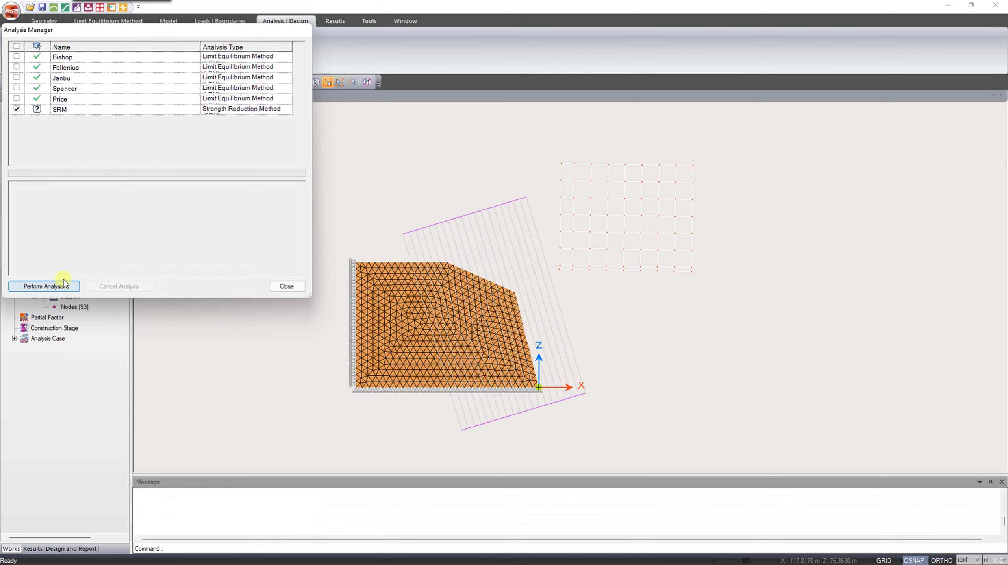
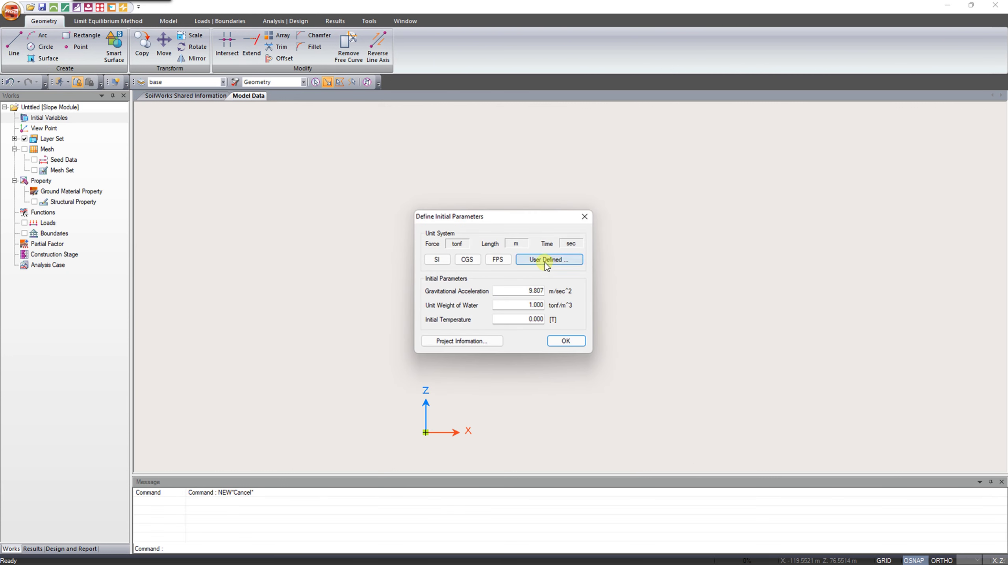
Accept the new project's initial parameters in tonf, m and sec, and import the CAD drawing anclajes.dwg
left_click(566, 342)
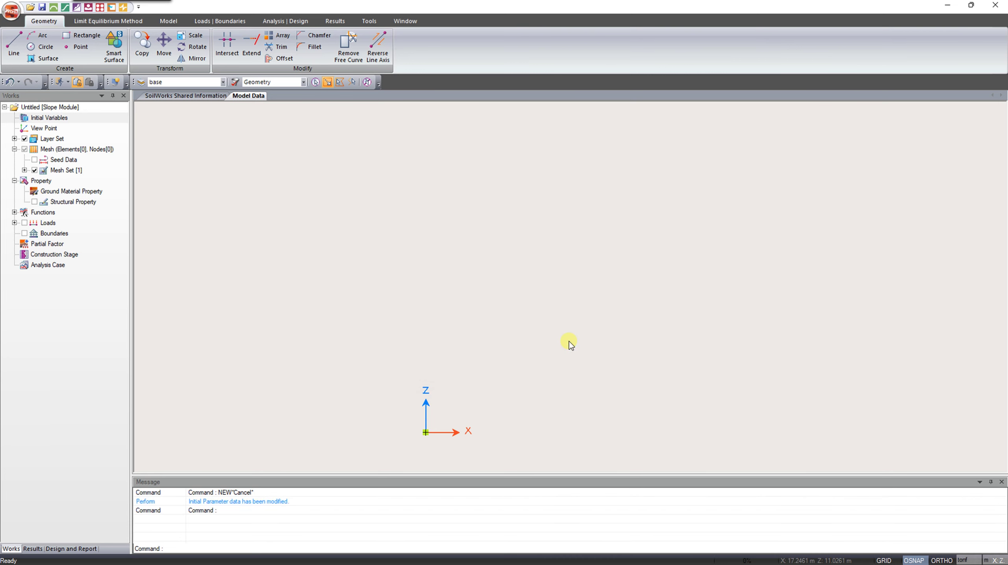
left_click(11, 11)
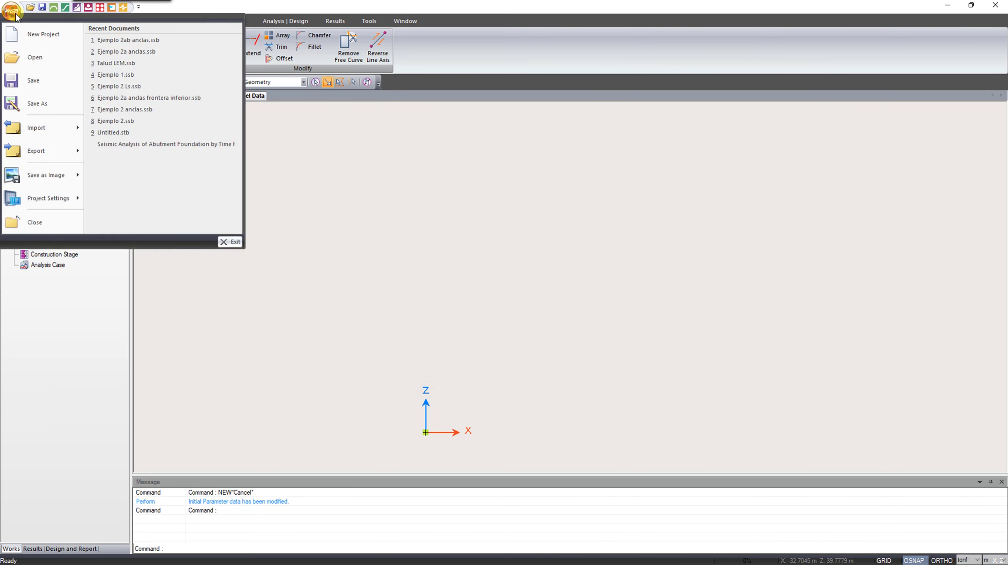
mouse_move(39, 139)
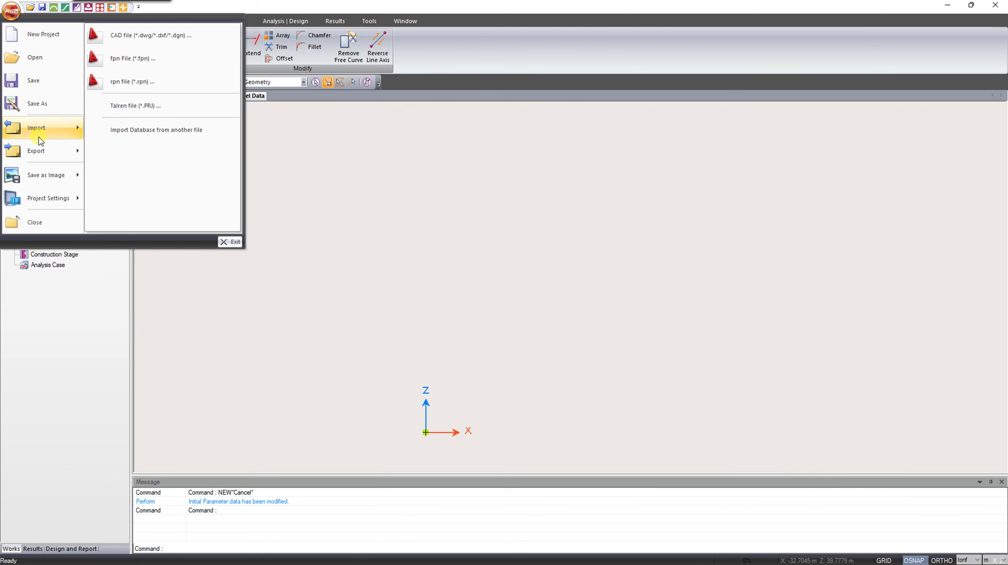
left_click(131, 39)
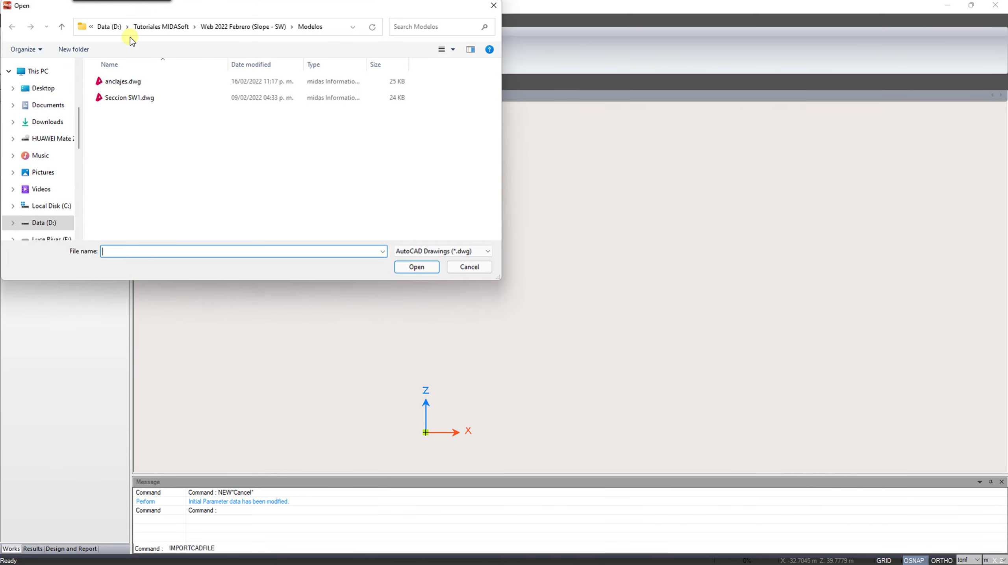
left_click(122, 85)
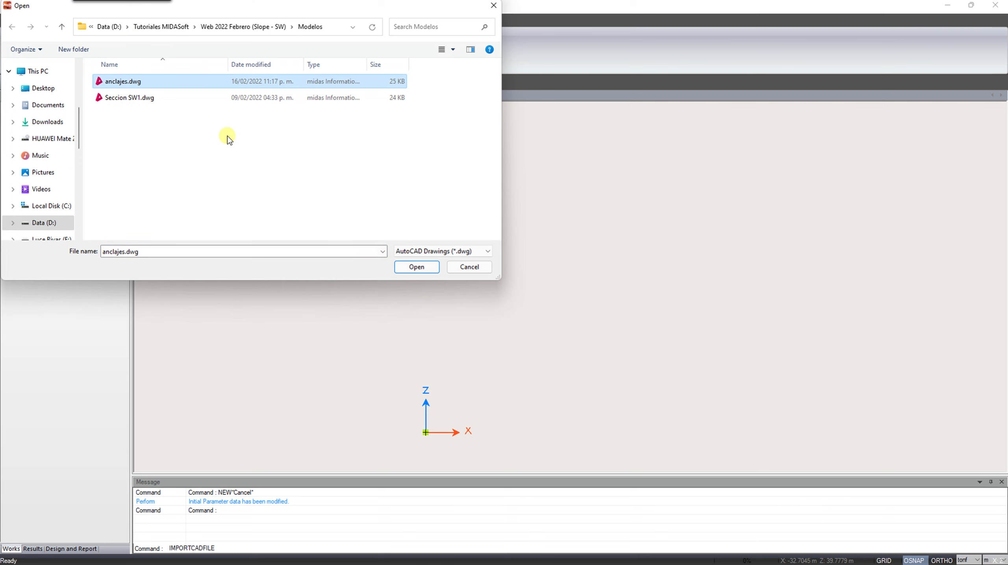
left_click(401, 268)
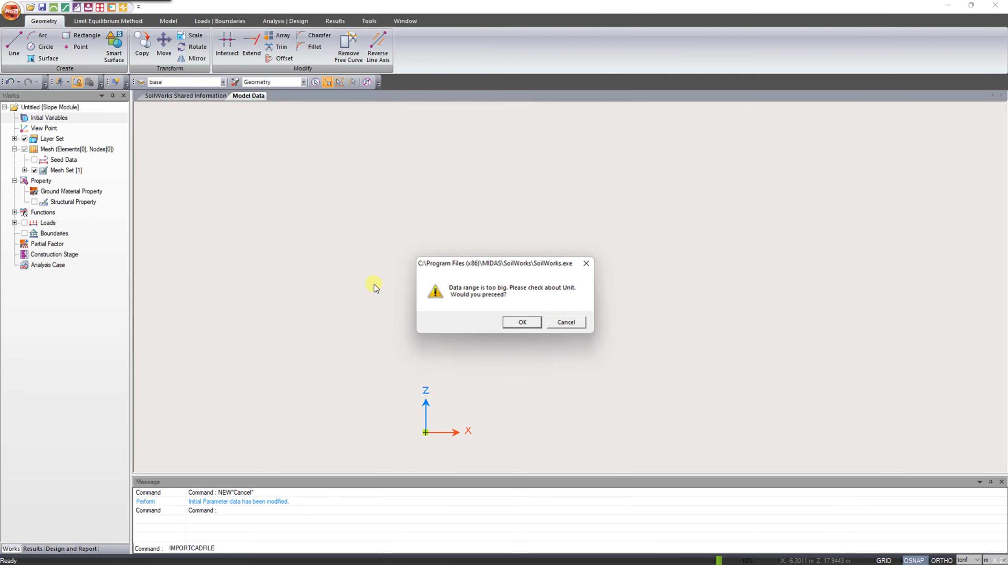
left_click(521, 321)
Generate smart surfaces from the imported slope outline and anchor lines
scroll(367, 274, "down", 2)
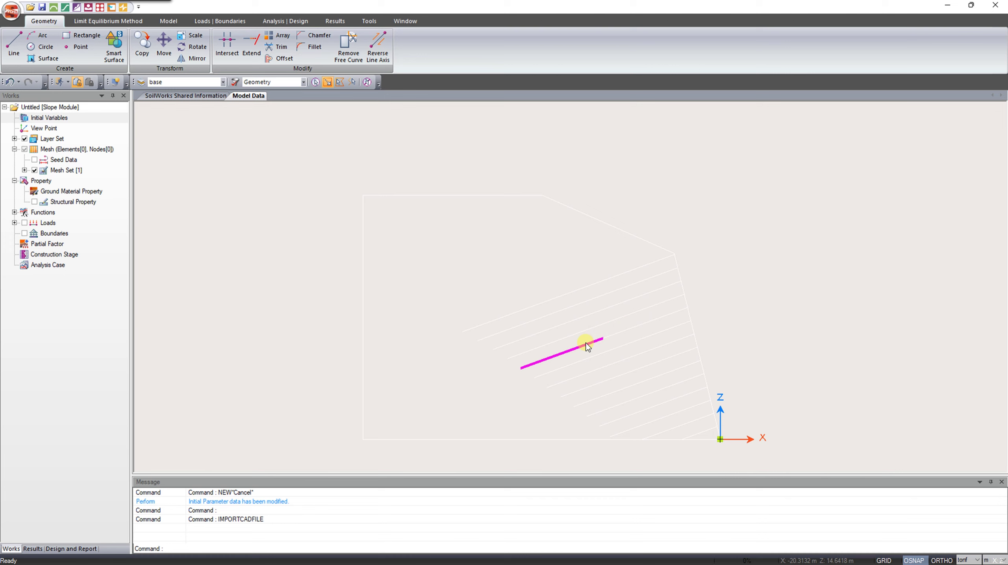
left_click(114, 57)
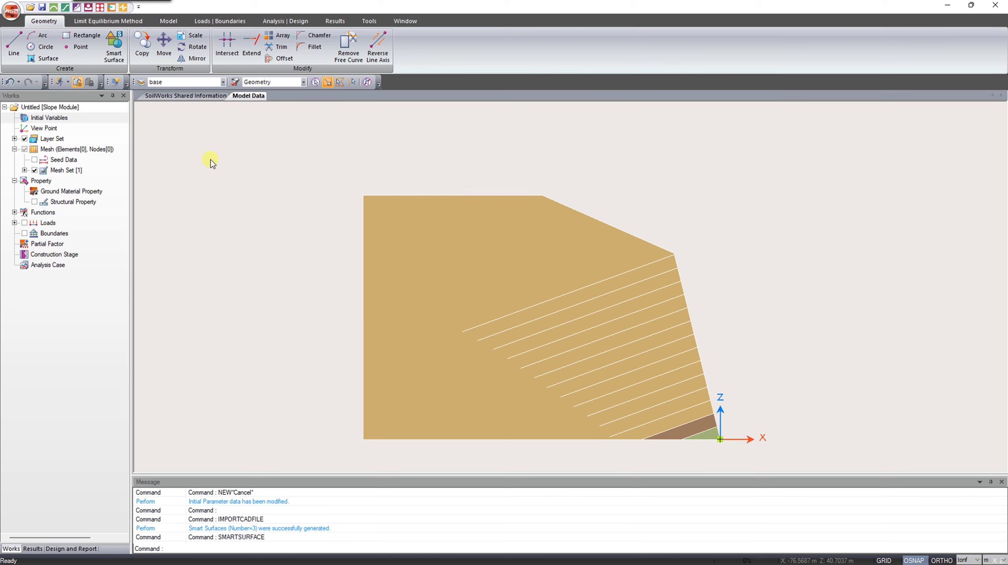
Start a Mohr-Coulomb ground material named MC with a modulus of elasticity of 1070 tonf/m^2
left_click(126, 24)
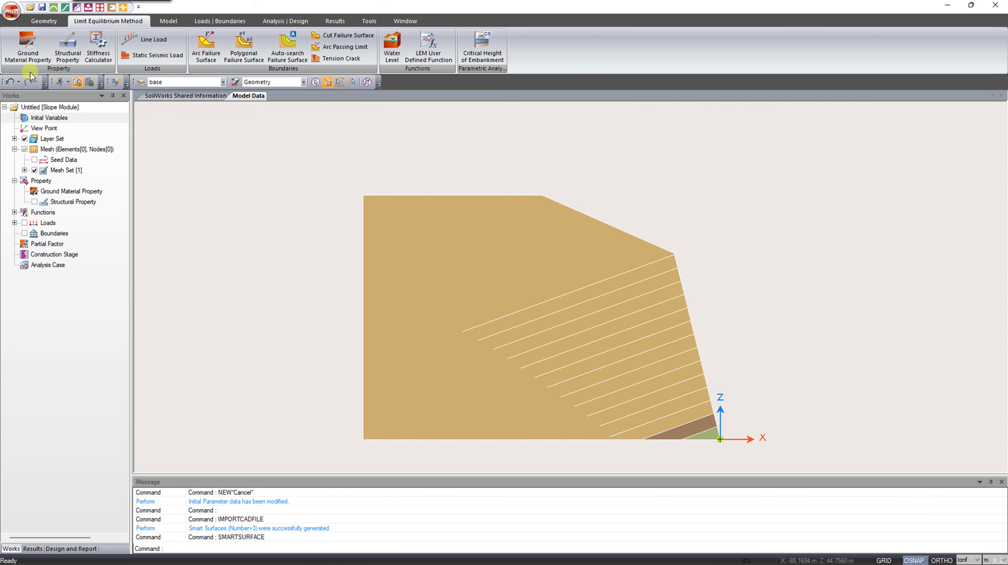
left_click(25, 53)
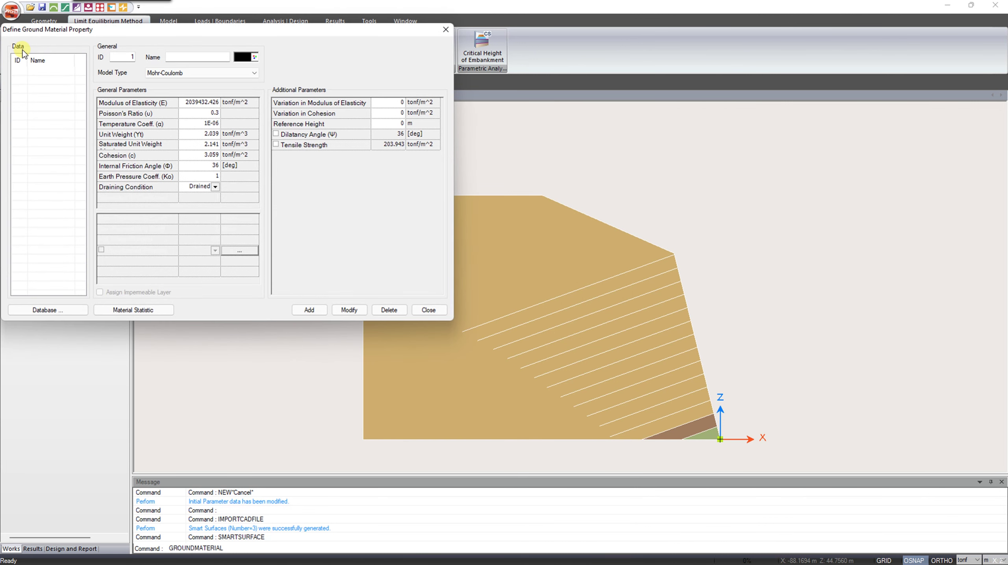
left_click(185, 56)
type("MC")
left_click(183, 102)
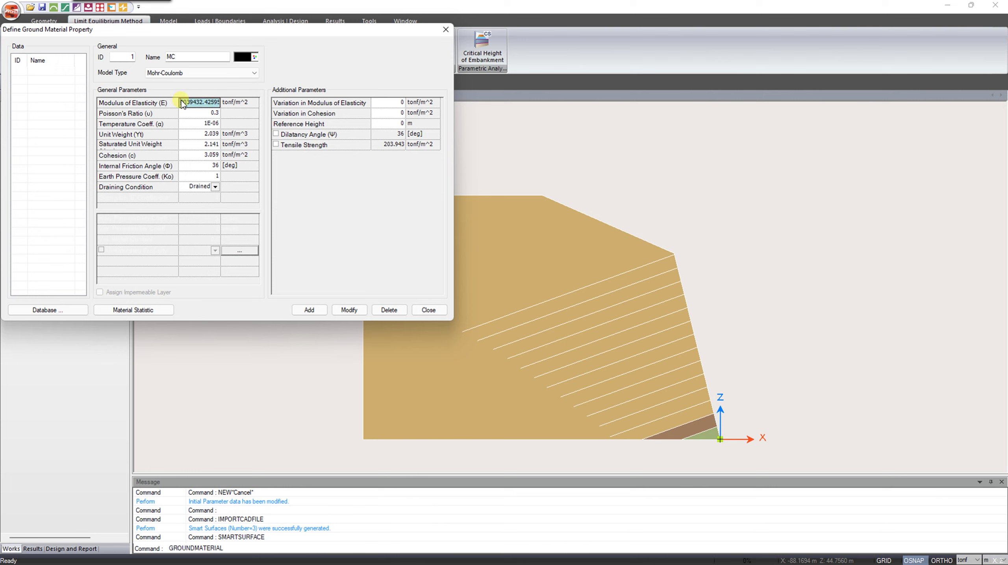
left_click_drag(183, 103, 247, 111)
type("1070")
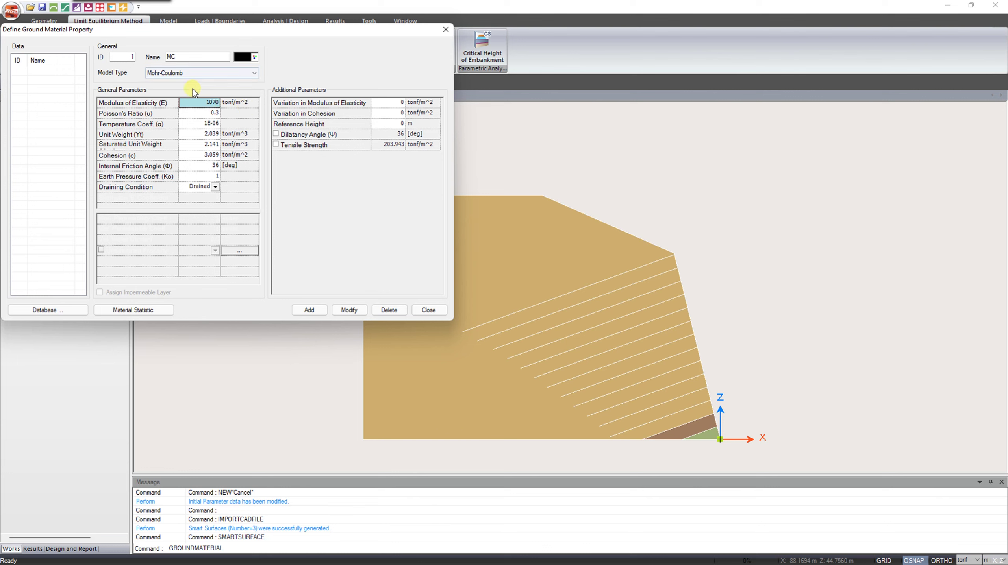
Set the MC material's unit weight to 1.8 tonf/m^3 and its saturated unit weight to 1.9 tonf/m^3
left_click(185, 134)
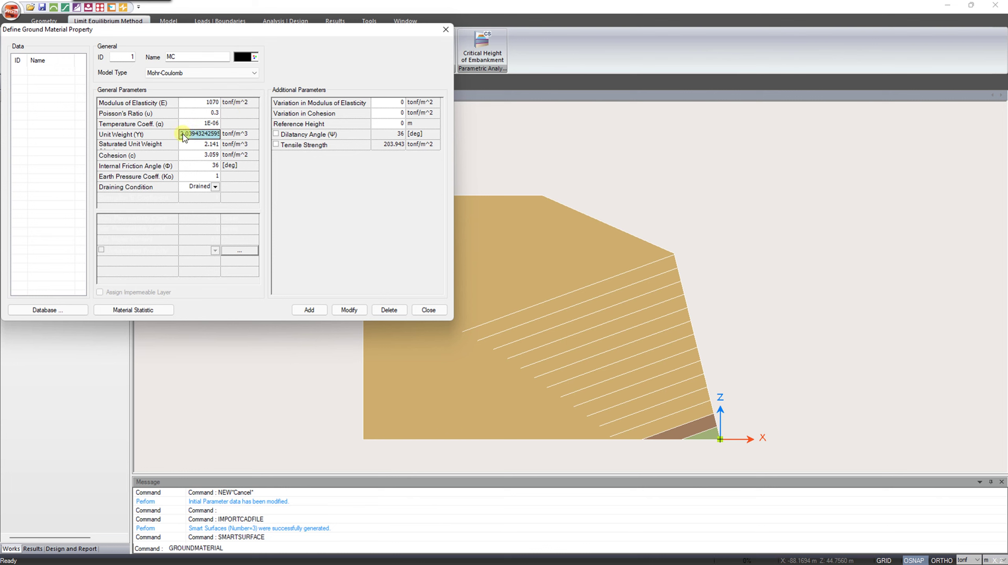
left_click_drag(185, 134, 226, 137)
type("1.8")
left_click(198, 145)
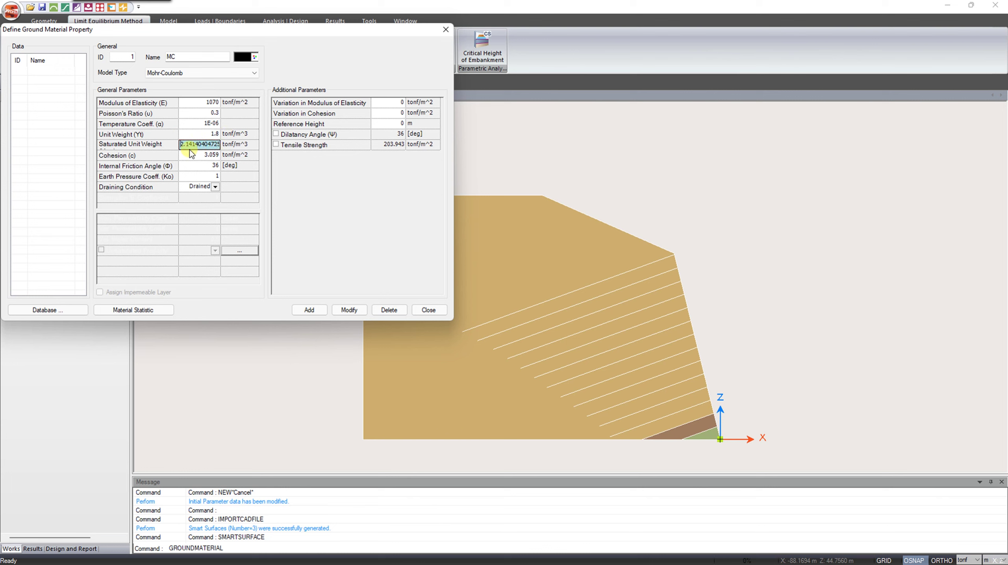
left_click_drag(192, 154, 227, 147)
type("1.9")
Set the MC material's cohesion to 9.6 tonf/m^2, internal friction angle to 25 degrees and earth pressure coefficient to 0.57, and add it
left_click(202, 155)
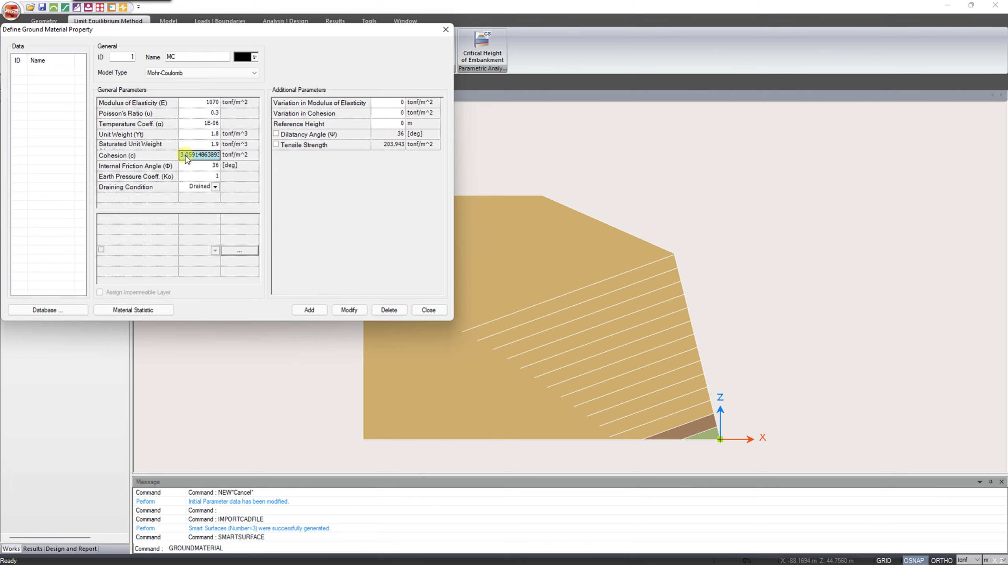
type("9.6")
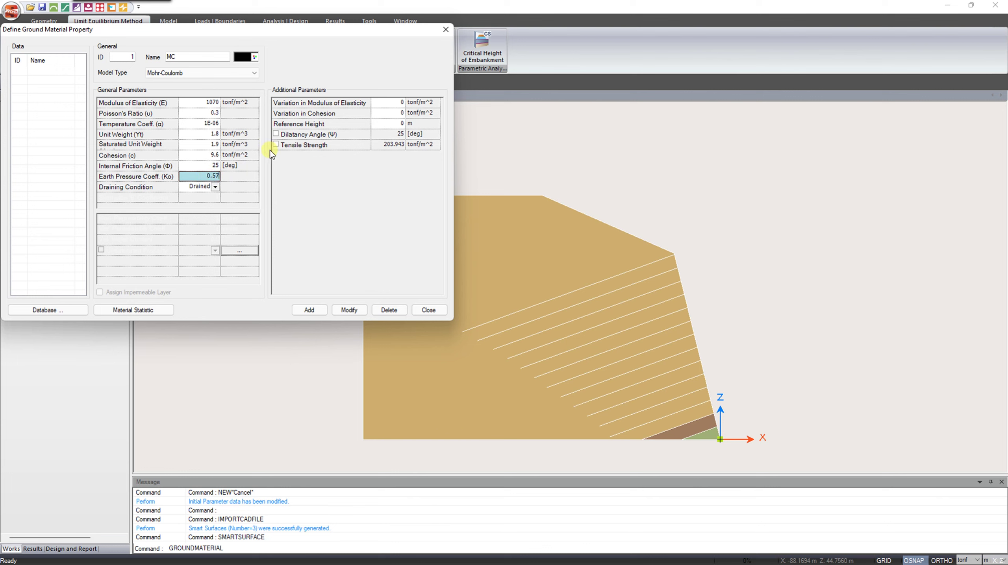
left_click(309, 310)
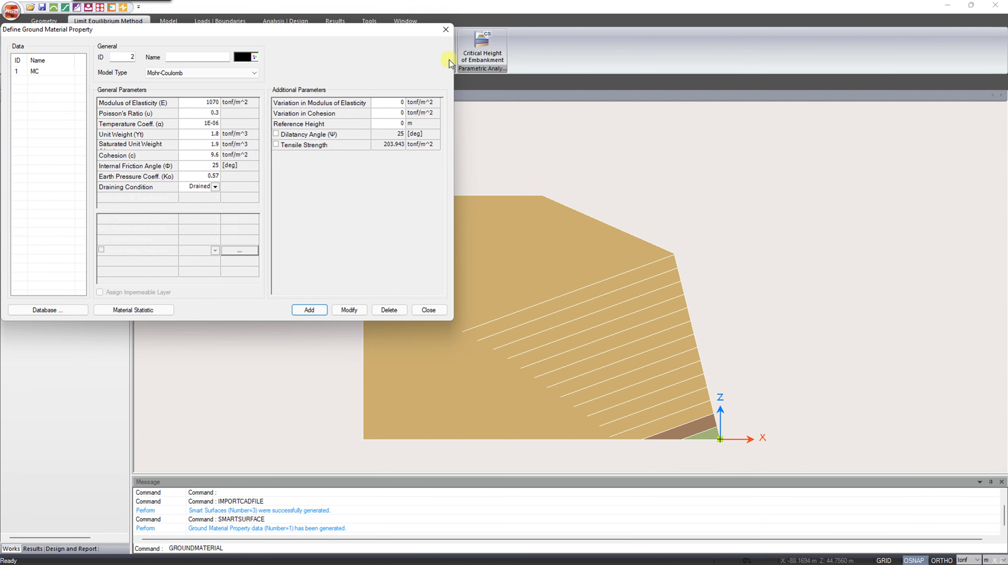
left_click(445, 30)
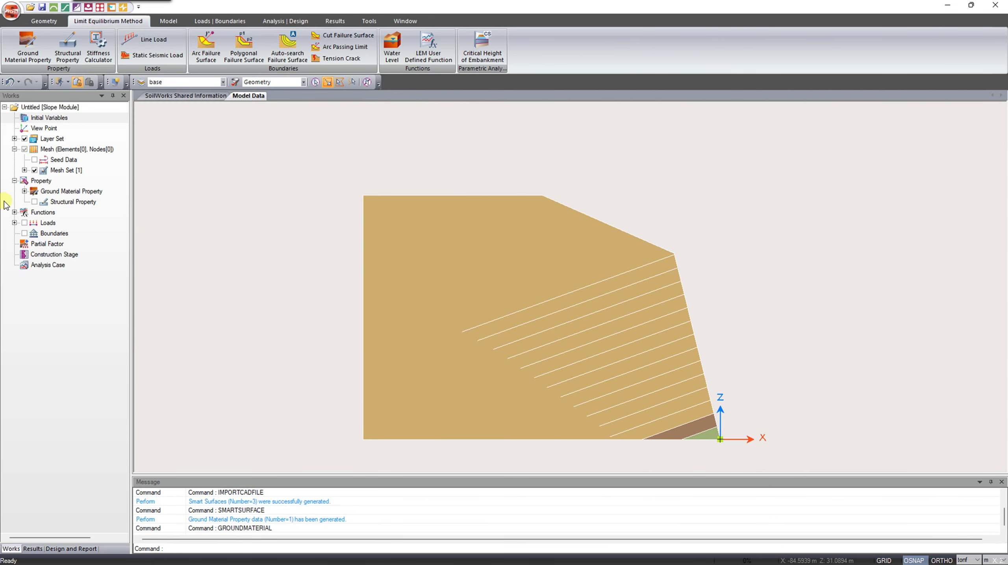
Assign the MC ground material to all three slope surfaces and check the assignment in the model tree
left_click(24, 192)
left_click(526, 269)
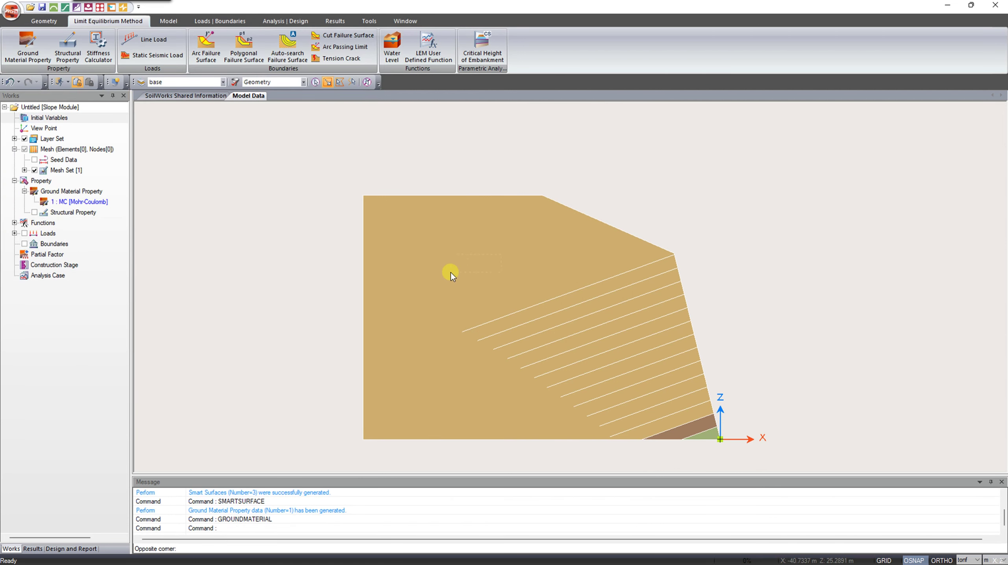
left_click(451, 272)
left_click(678, 433)
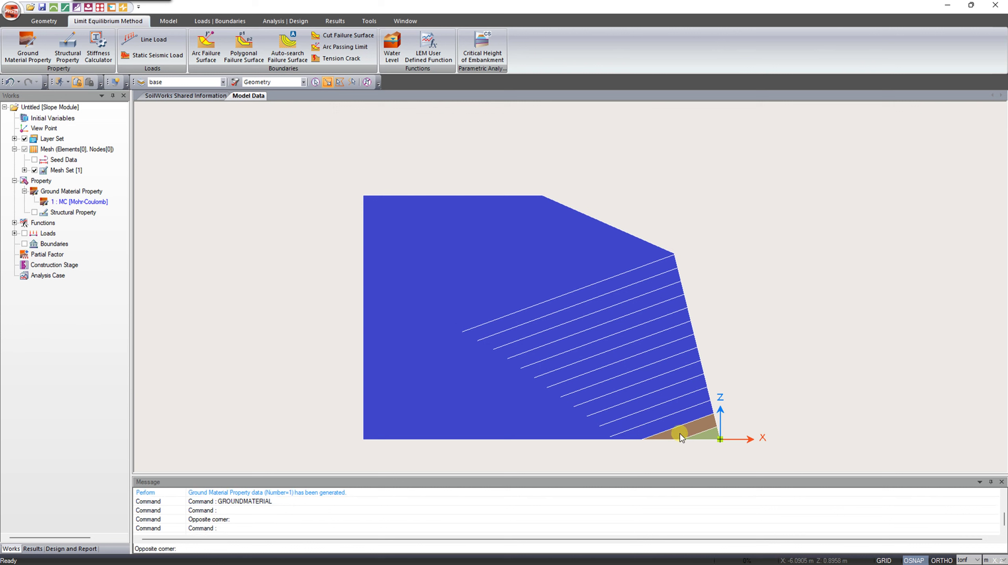
left_click(706, 434)
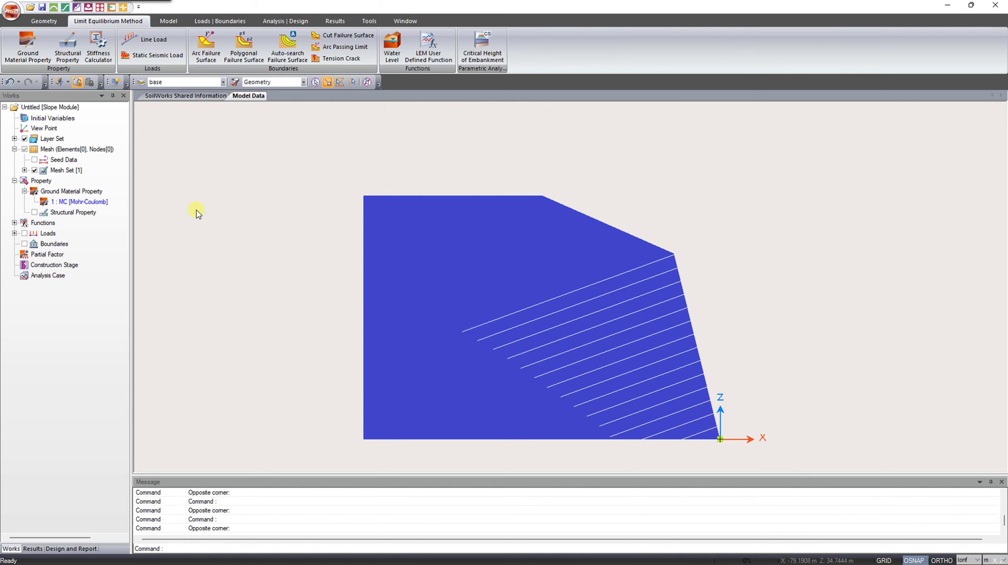
left_click(80, 202)
left_click_drag(82, 203, 246, 228)
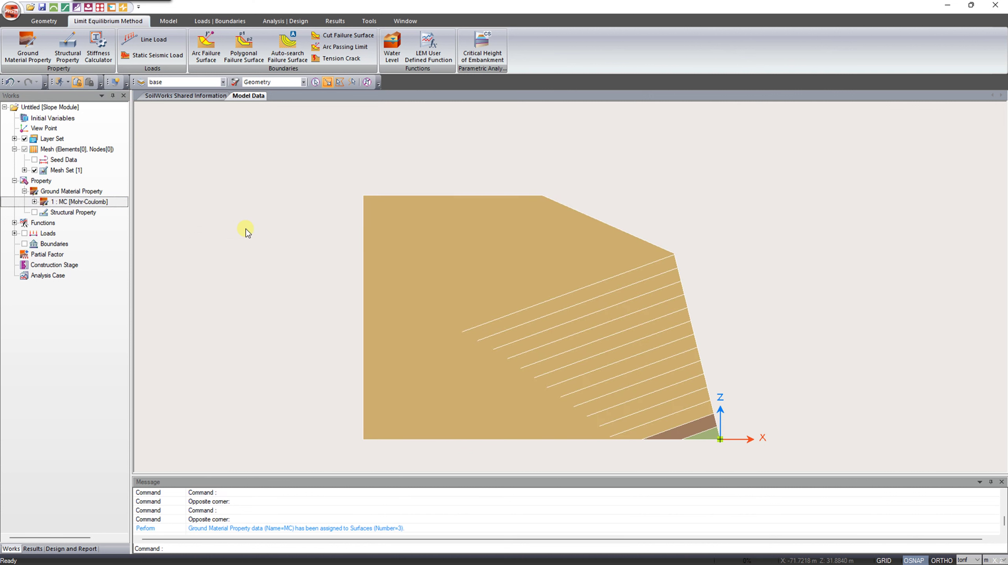
left_click(34, 201)
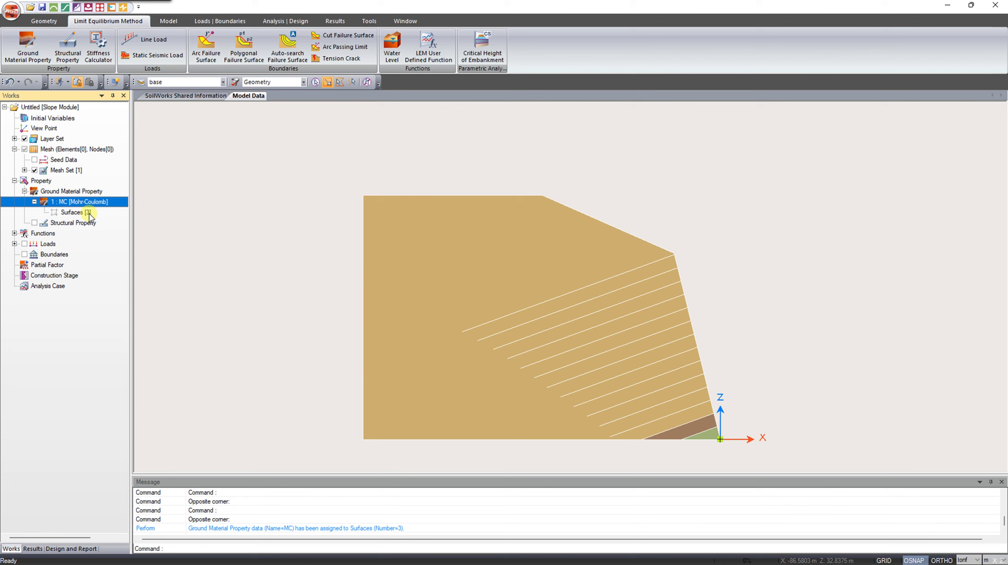
left_click(221, 255)
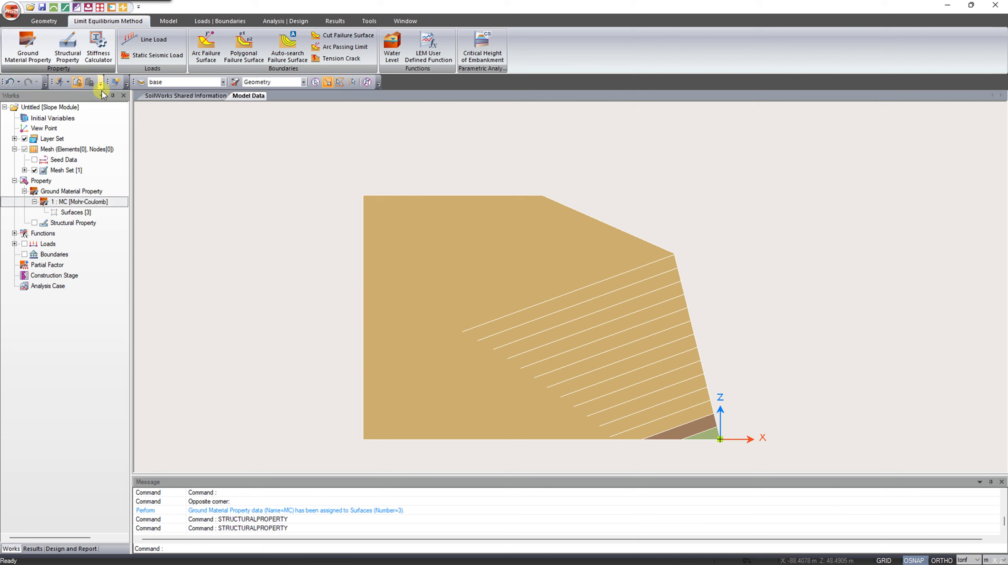
Switch the model's force unit to kN before defining the structural properties
left_click(70, 49)
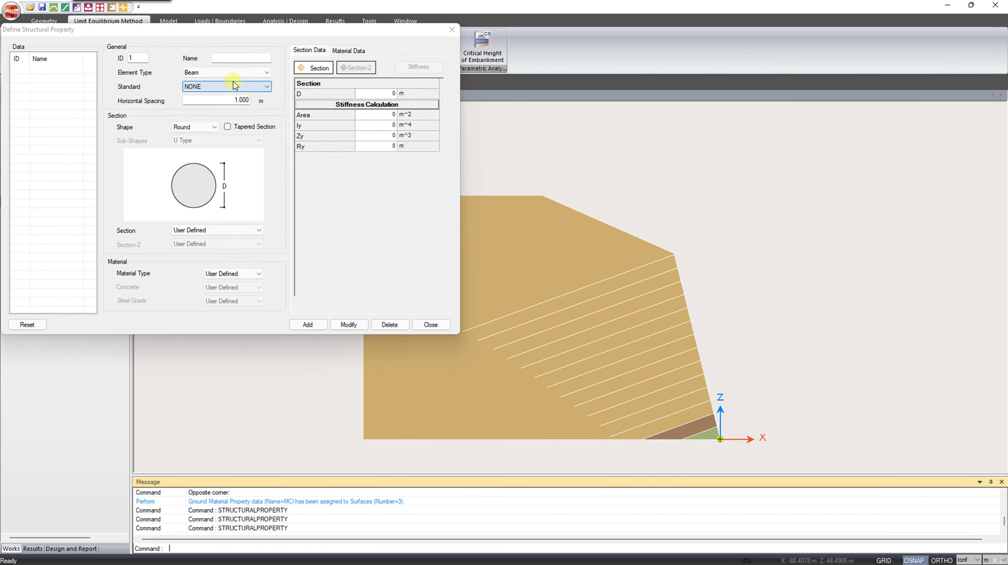
left_click(450, 31)
left_click(971, 560)
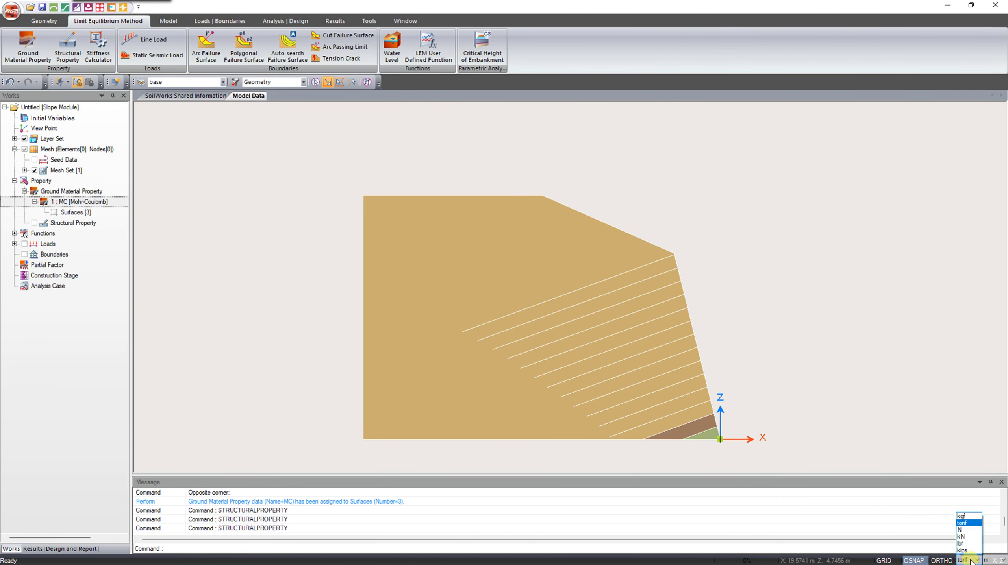
left_click(960, 537)
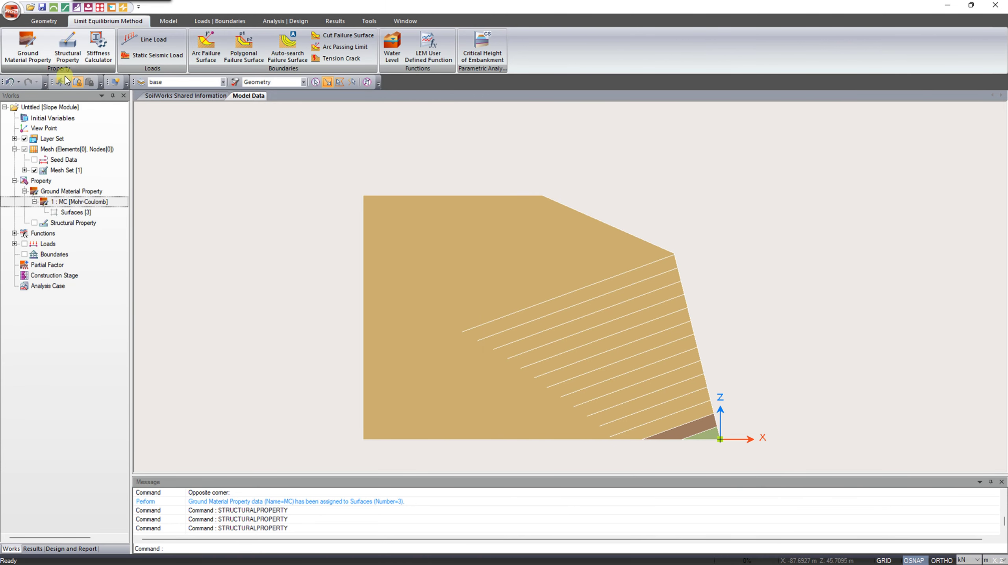
Start an Embedded Truss structural property named LL with the AISC-ASTM(SI) standard and a horizontal spacing of 2 m
left_click(68, 47)
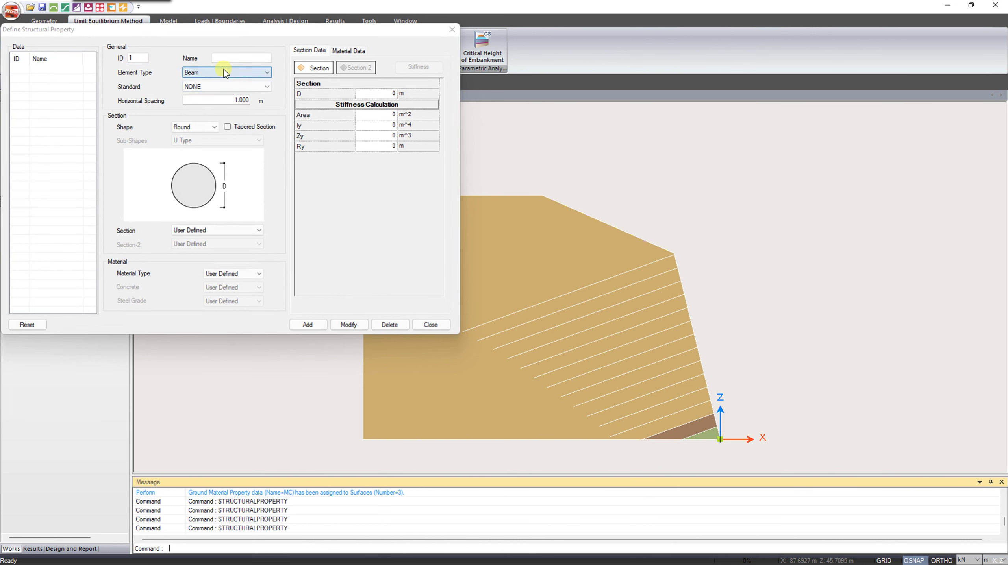
left_click(224, 71)
left_click(216, 96)
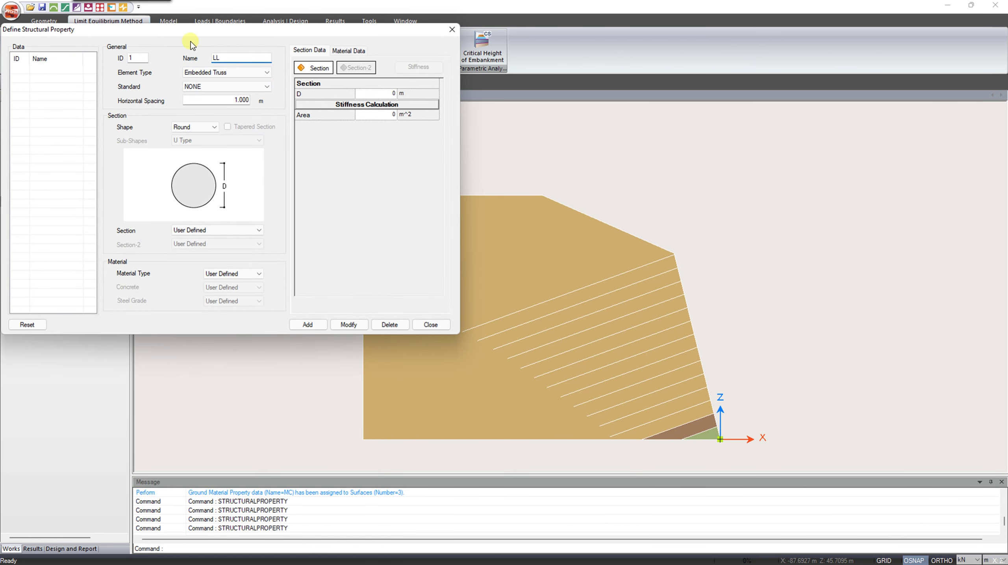
left_click(204, 84)
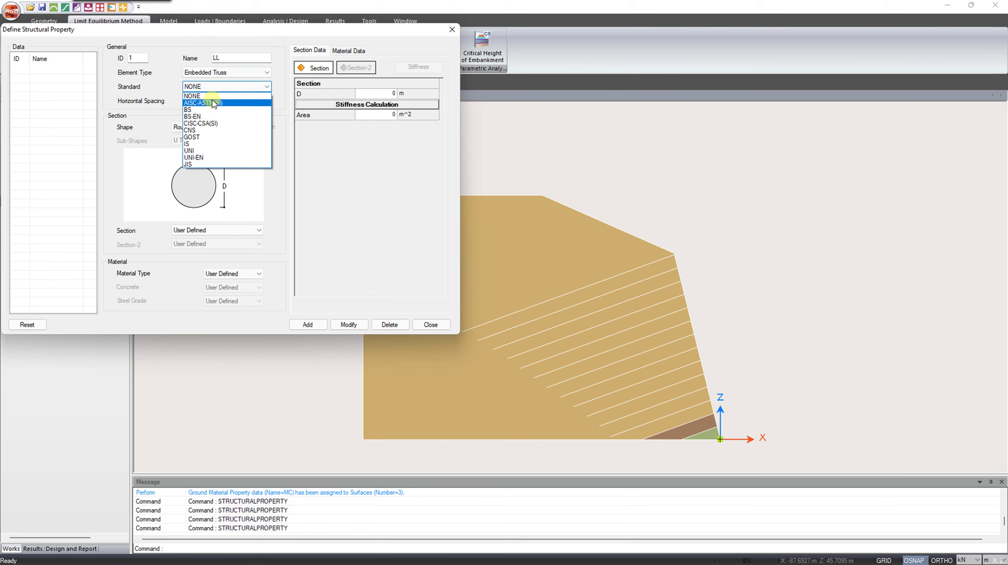
left_click(212, 102)
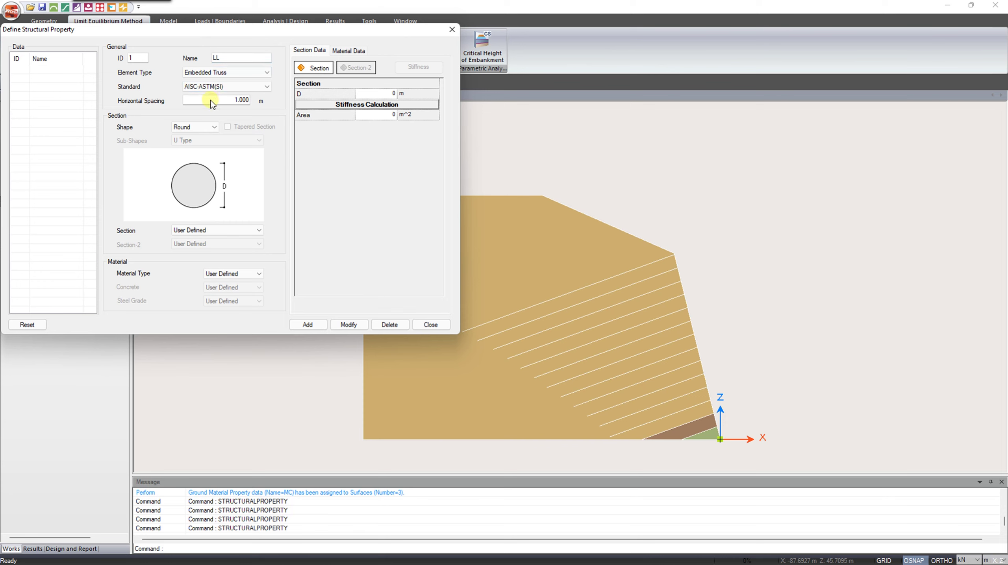
left_click_drag(210, 99, 272, 107)
type("2")
Give LL a steel material with user-defined grade and a round section diameter of 0.0127 m
left_click(245, 274)
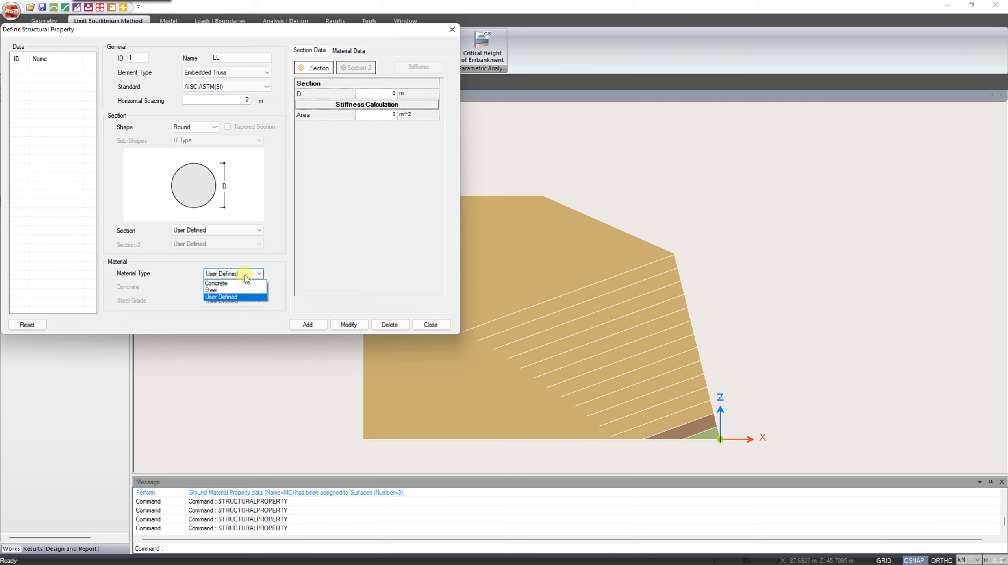
left_click(237, 290)
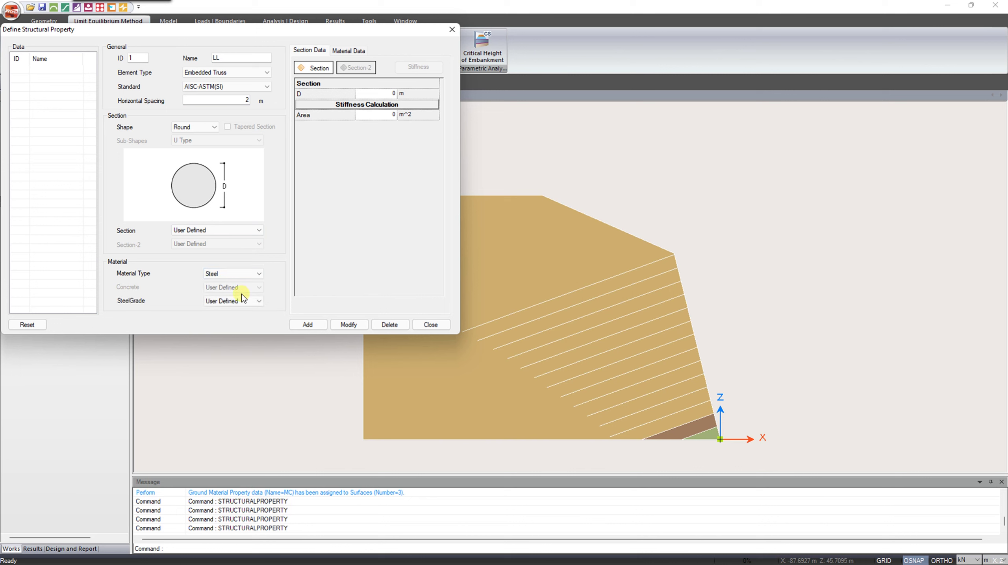
left_click(244, 301)
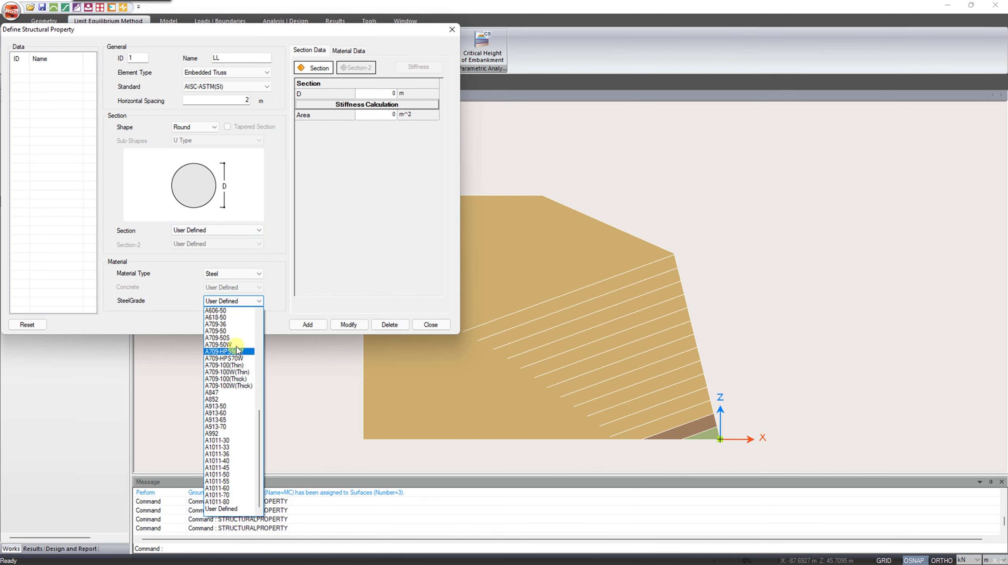
left_click(250, 300)
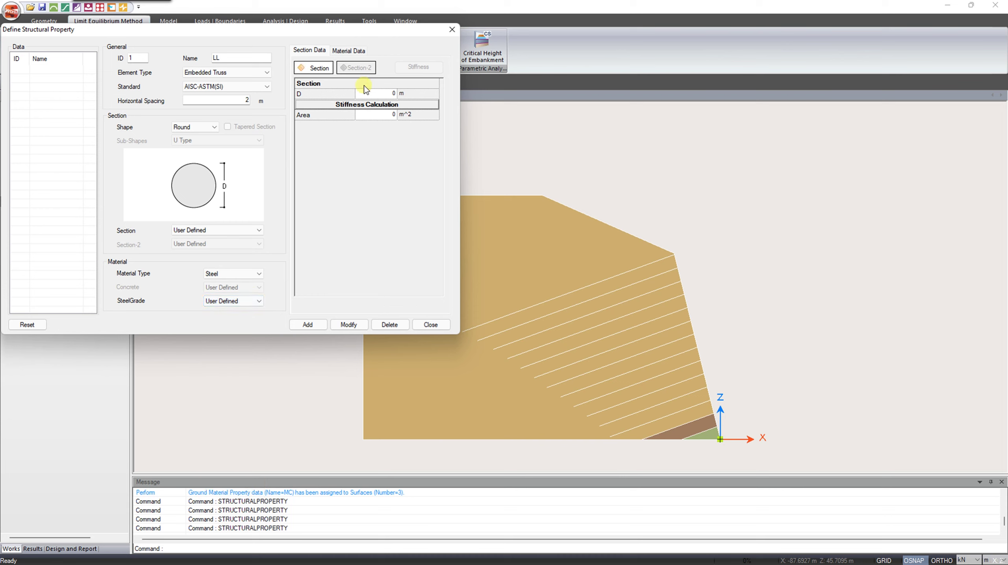
left_click(379, 94)
type("0.")
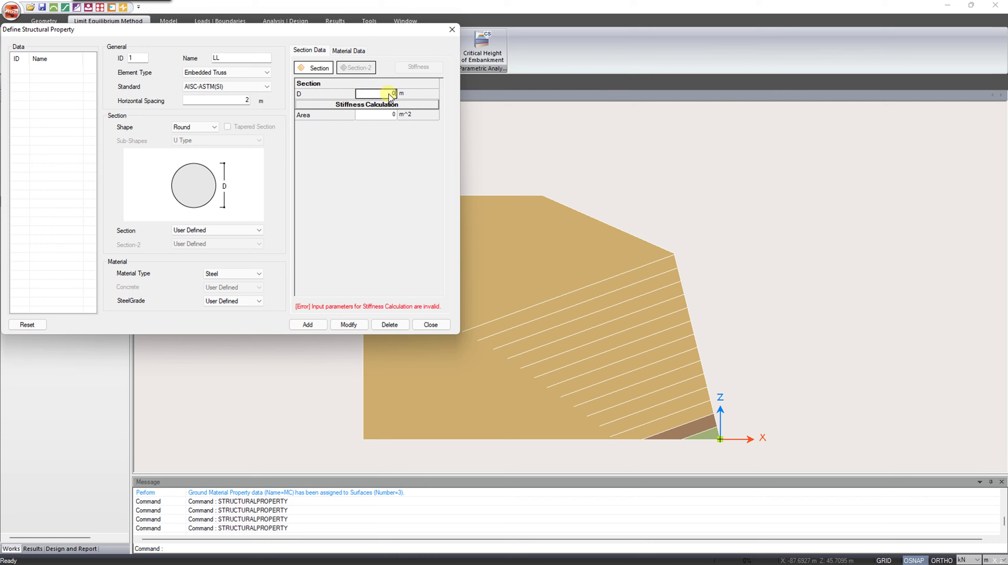
type("0127")
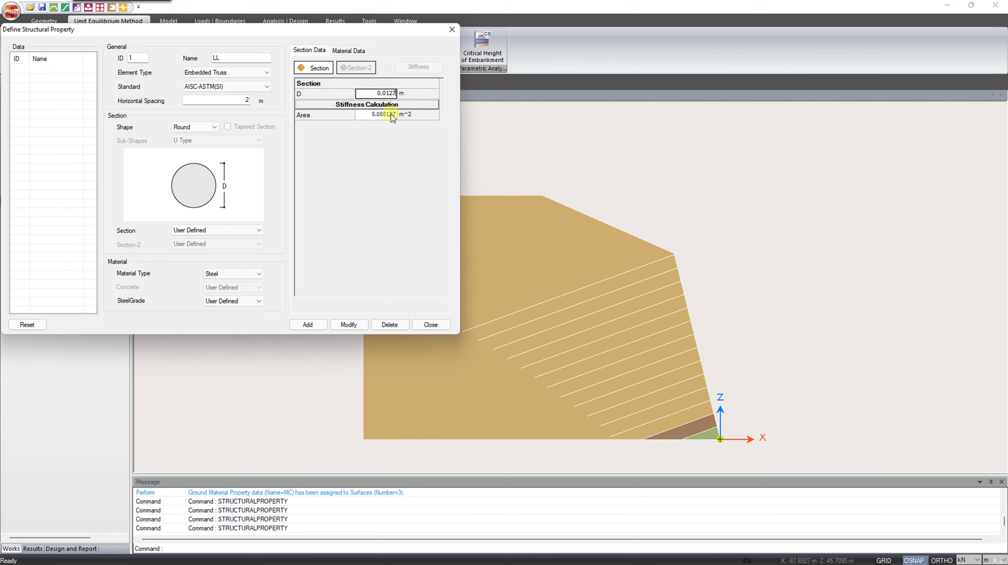
Set LL's modulus of elasticity to 200000000 kN/m^2, Poisson's ratio to 0.2, unit weight to 72 kN/m^3 and yield strength to 420000 kN/m^2, and add it
left_click(348, 52)
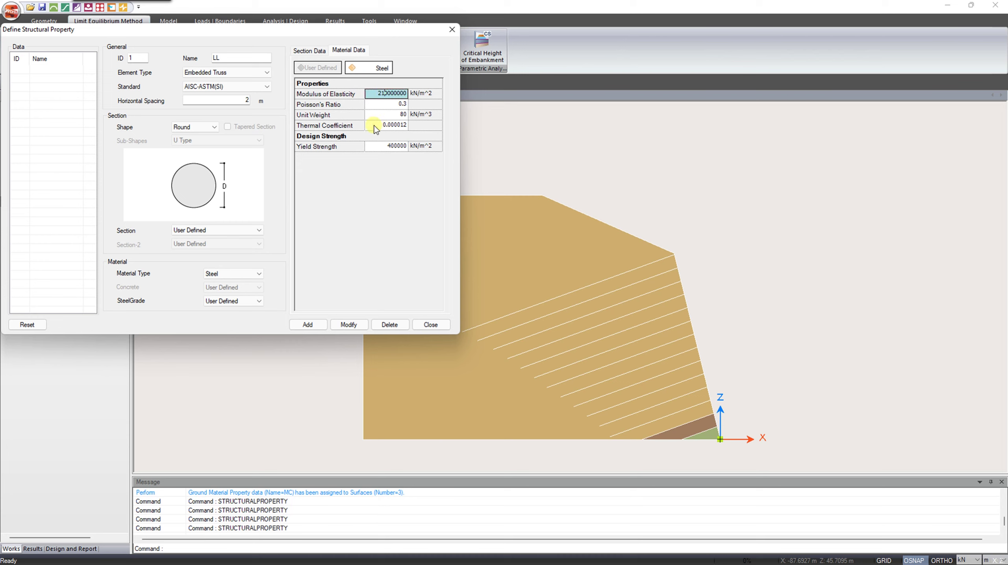
key("BackSpace")
type("0")
left_click(384, 103)
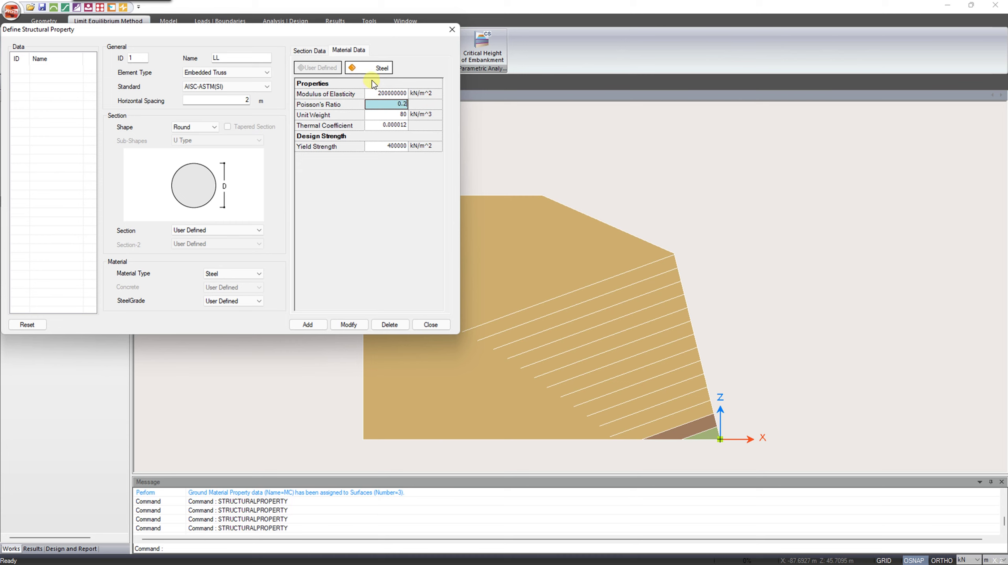
left_click(384, 115)
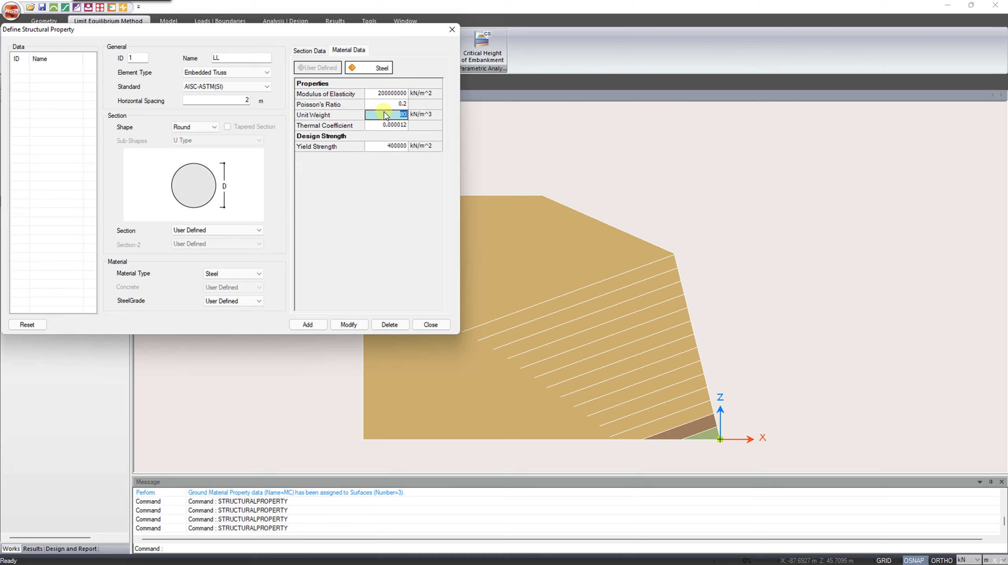
type("72")
left_click(392, 145)
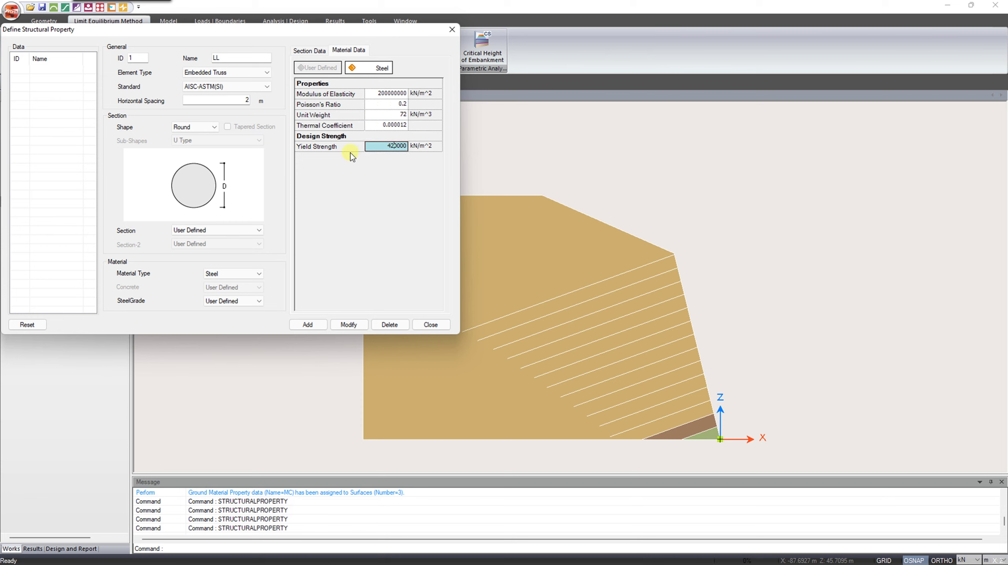
left_click(316, 324)
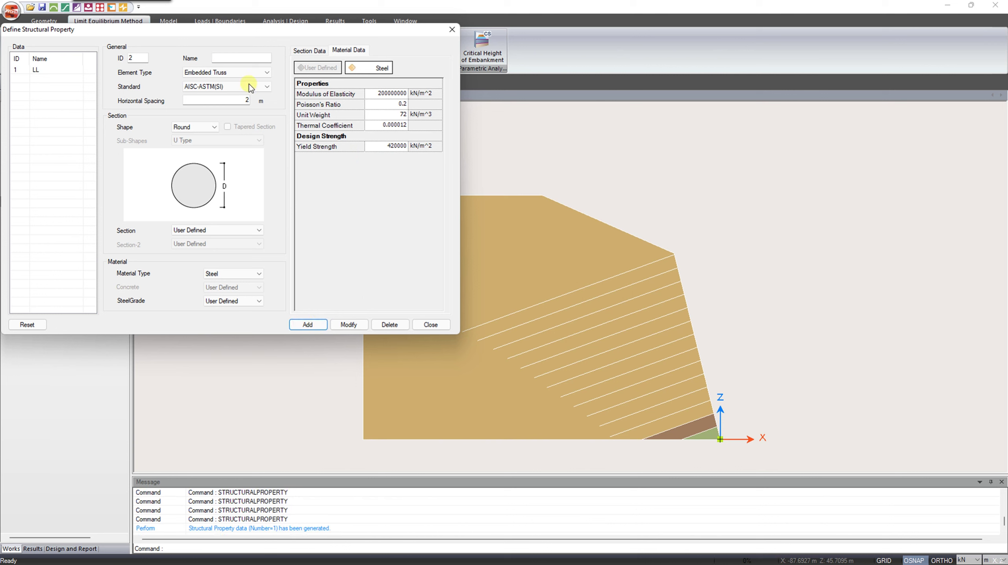
Start a Truss structural property named LB with concrete as its material type
left_click(229, 74)
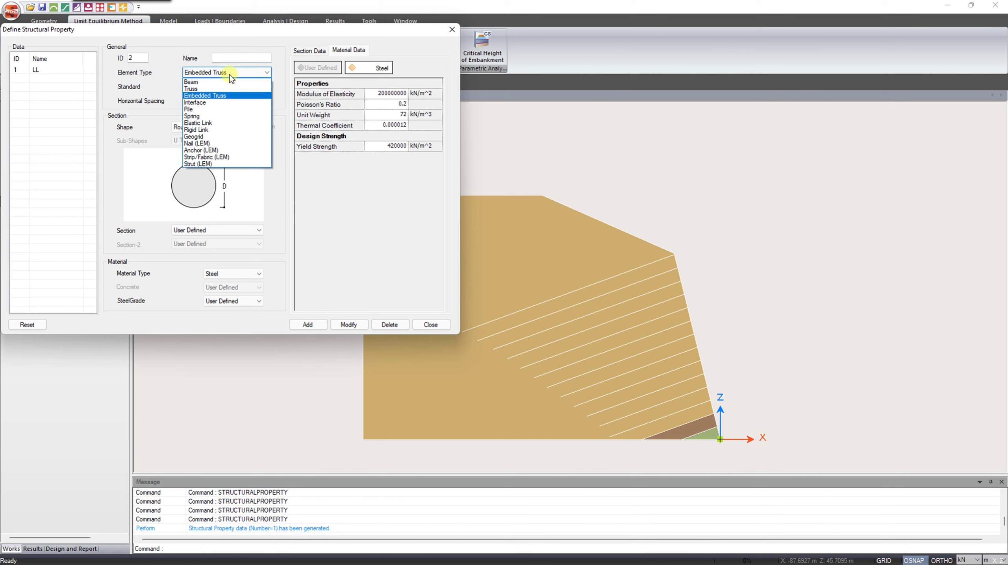
left_click(214, 86)
left_click(225, 59)
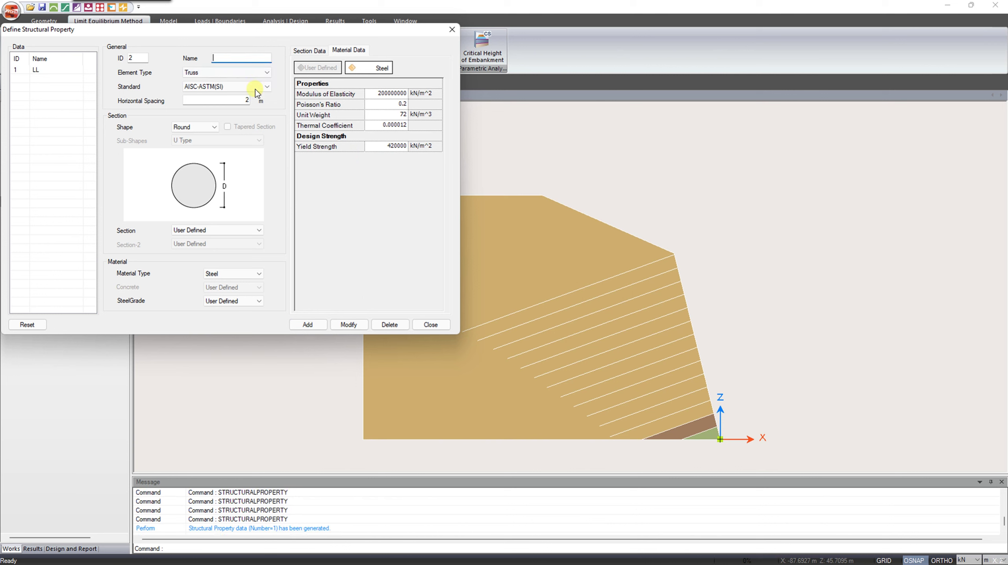
type("LB")
left_click(245, 276)
left_click(243, 285)
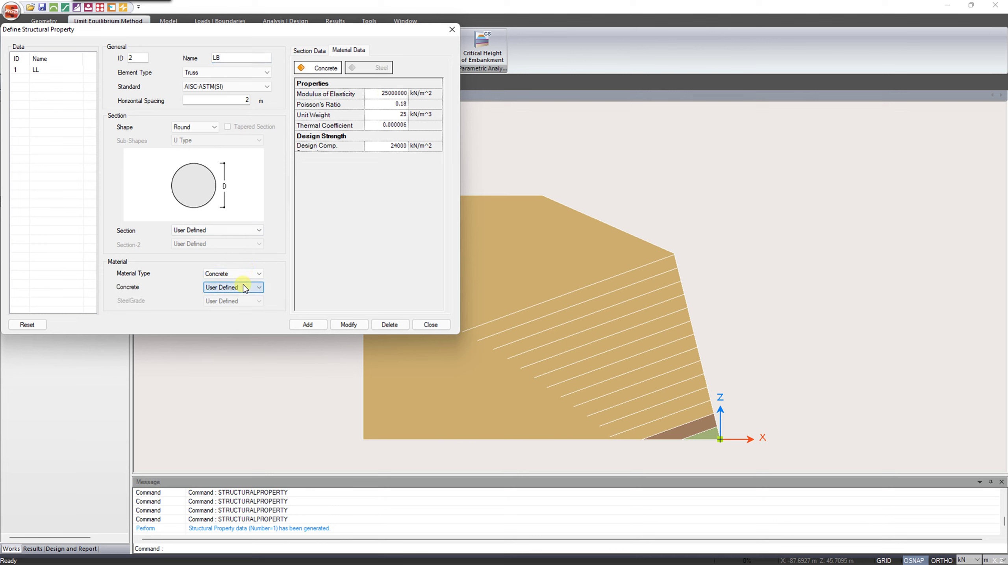
Set the LB round section's diameter to 0.15 m and display its concrete material data
left_click(320, 53)
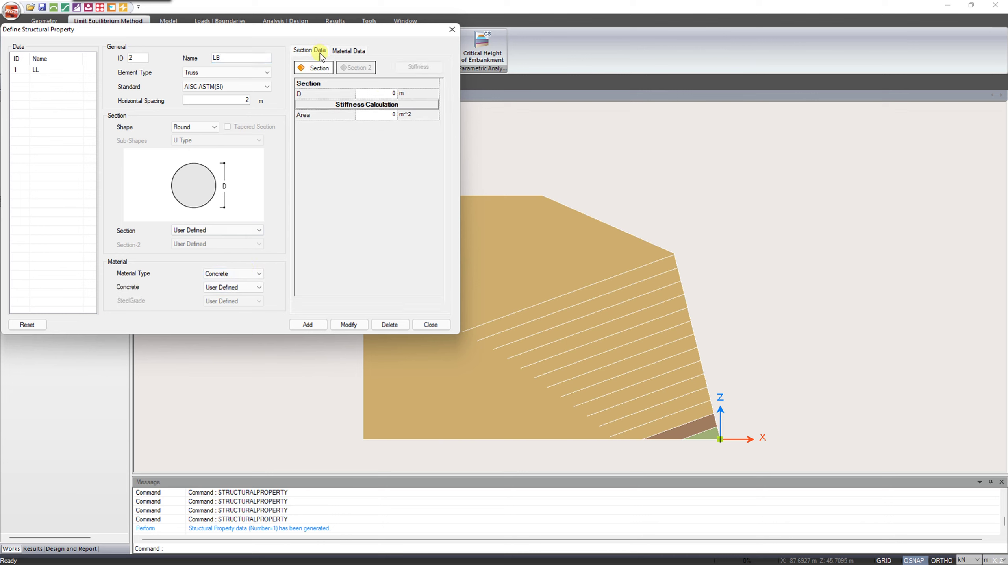
left_click(374, 93)
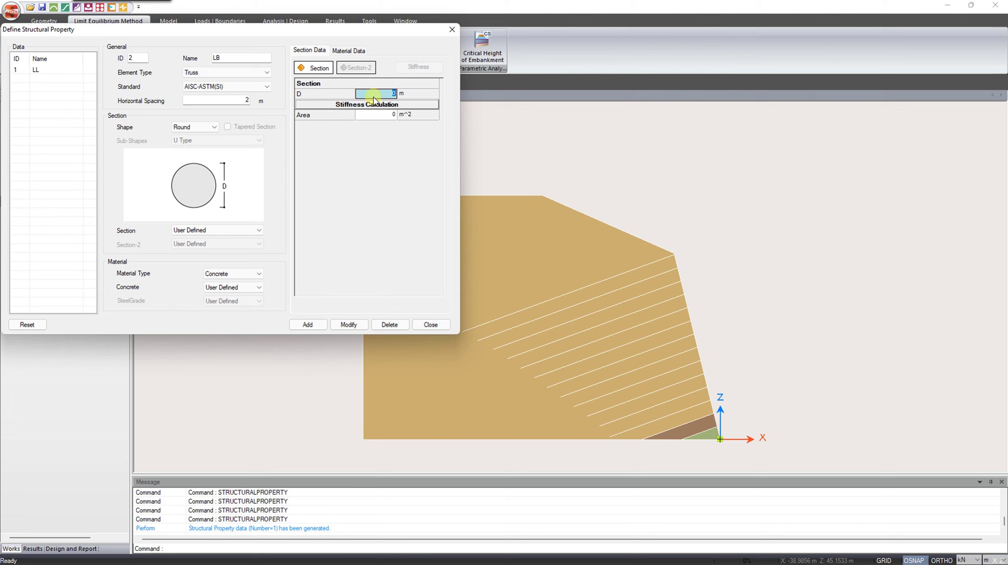
type("0.15")
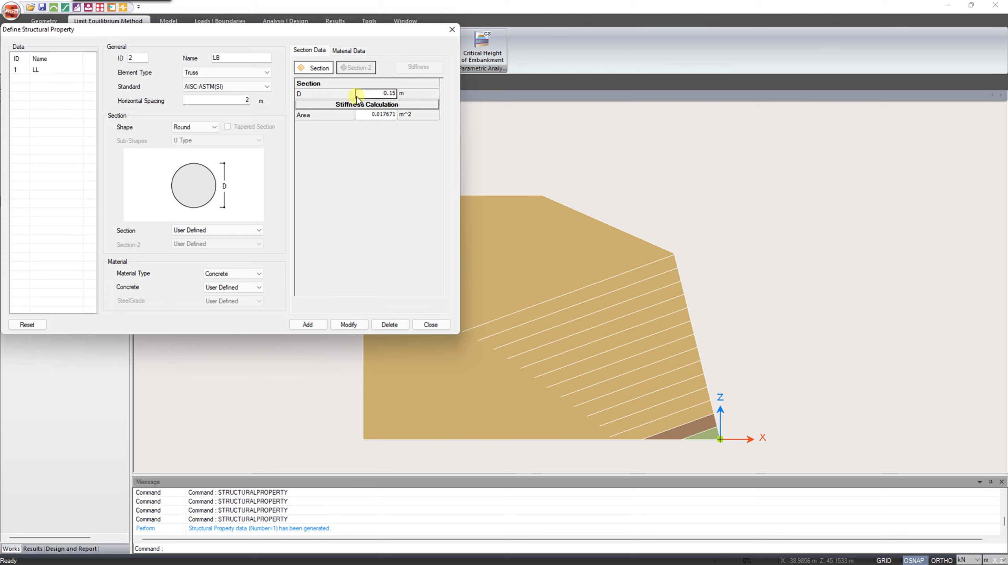
left_click(346, 51)
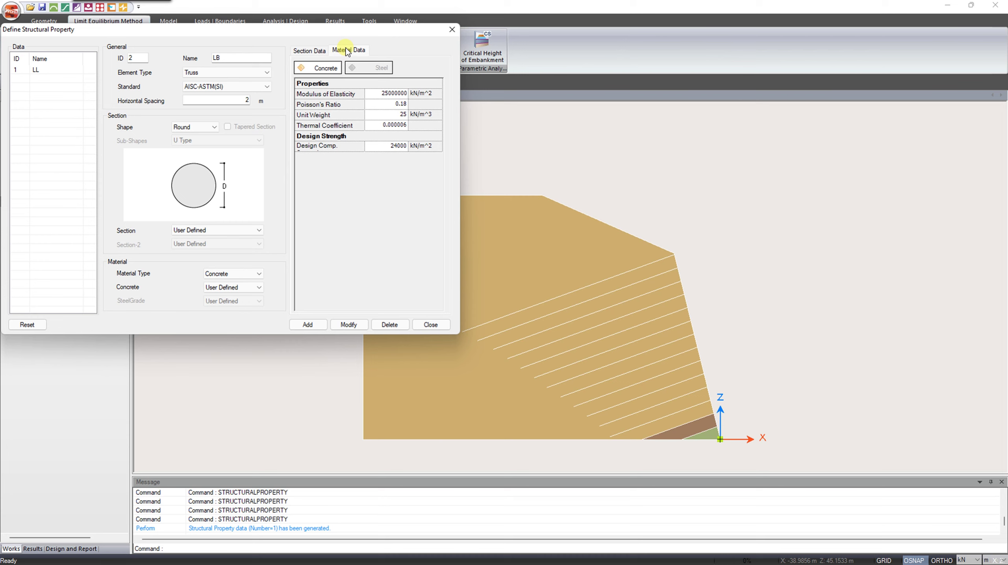
Set LB's concrete unit weight to 22 kN/m^3 and modulus of elasticity to 20000000 kN/m^2, and add the property
left_click(391, 115)
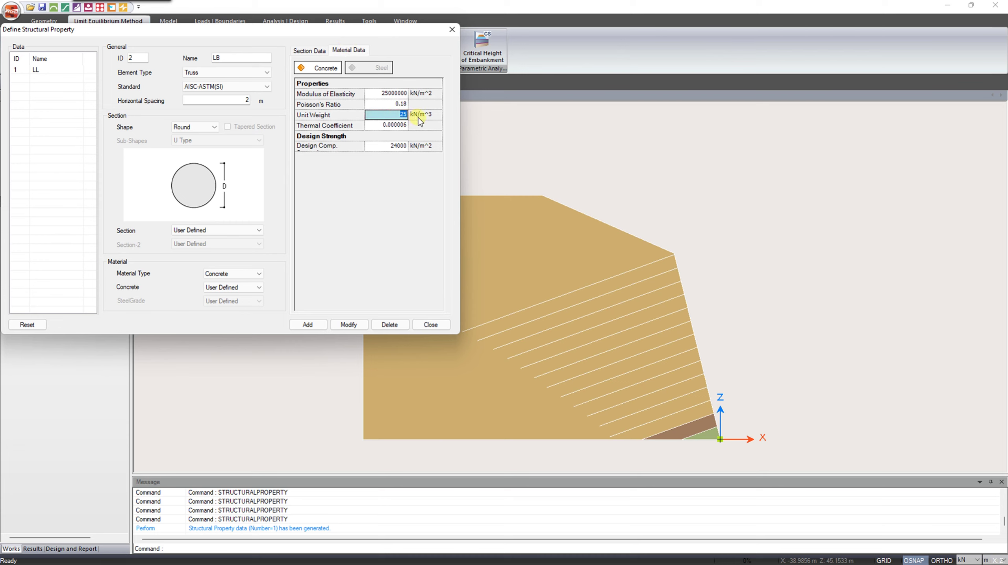
type("22")
left_click(393, 94)
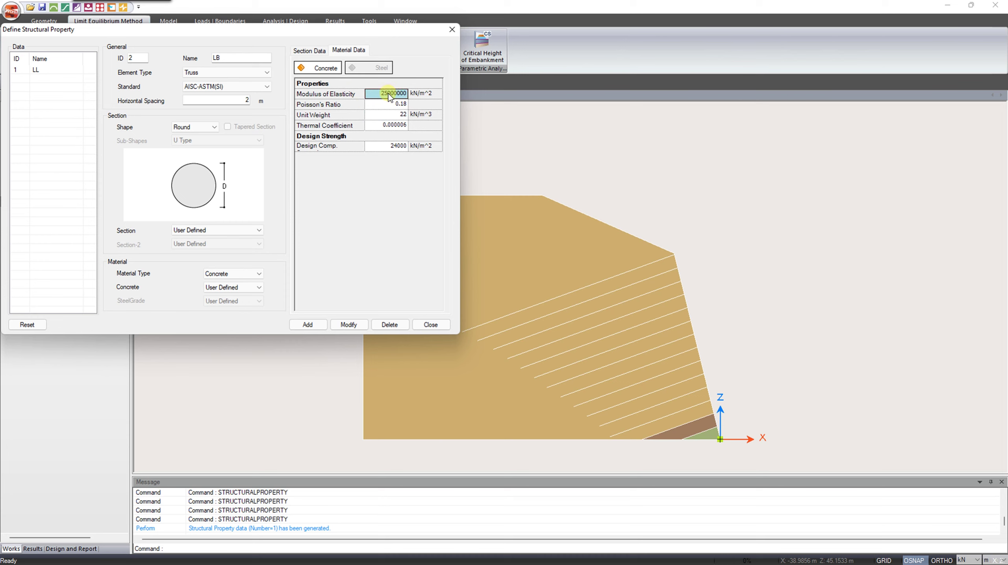
type("20000000")
left_click(373, 149)
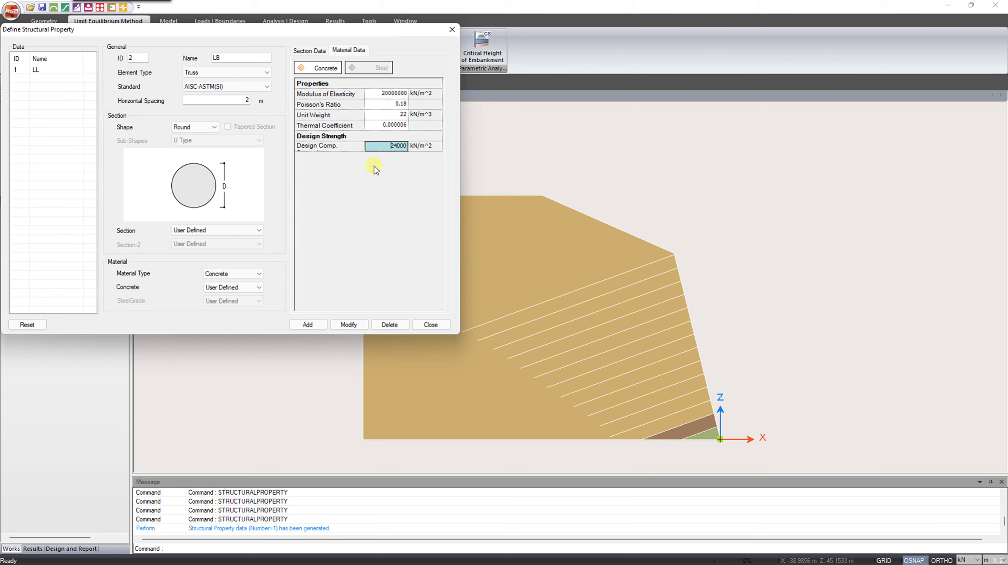
left_click(308, 325)
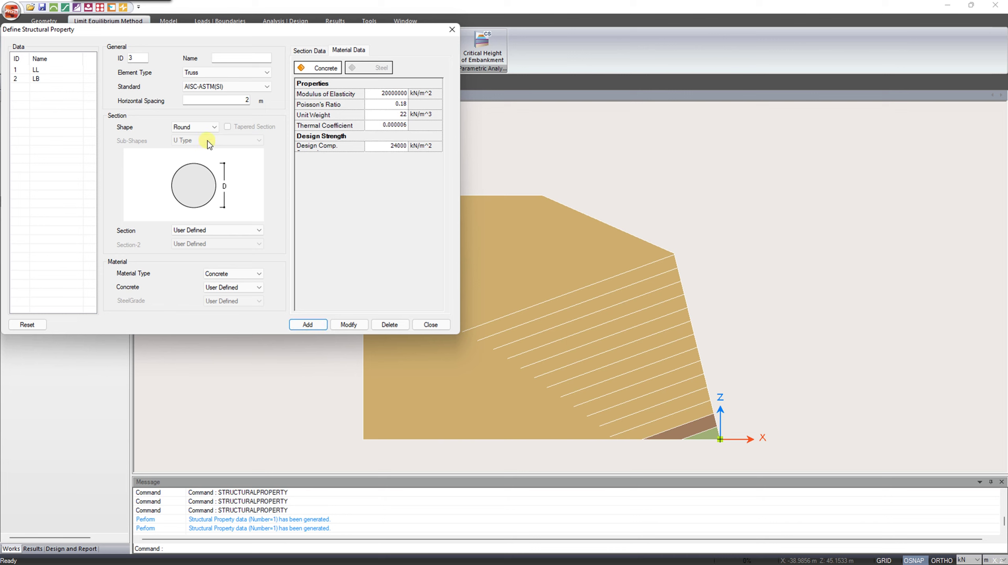
Preview the Rectangle, Box, T, Rebar, User Defined and Round section shapes for a truss, then close the structural property definition without adding another
left_click(203, 127)
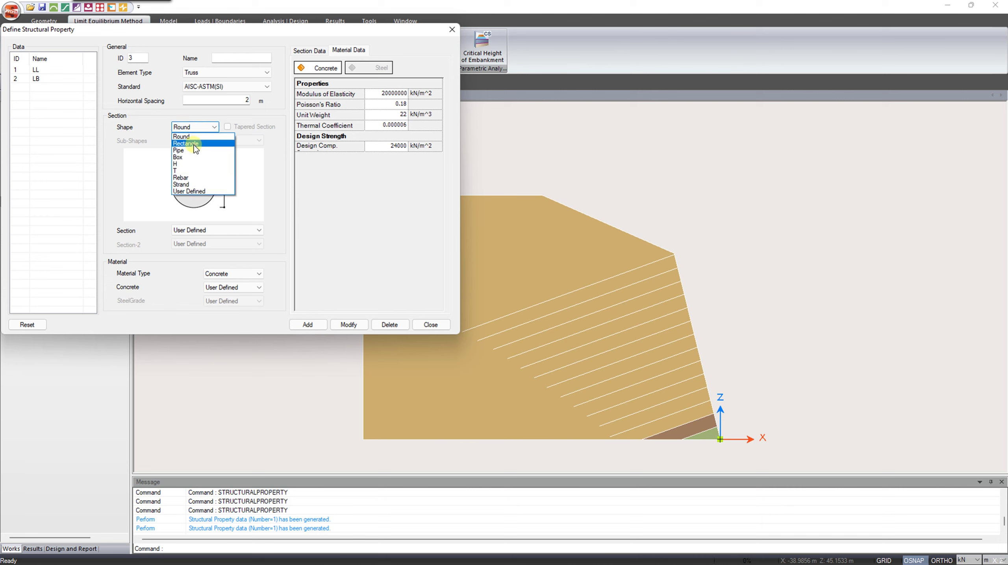
left_click(194, 144)
left_click(200, 127)
left_click(198, 157)
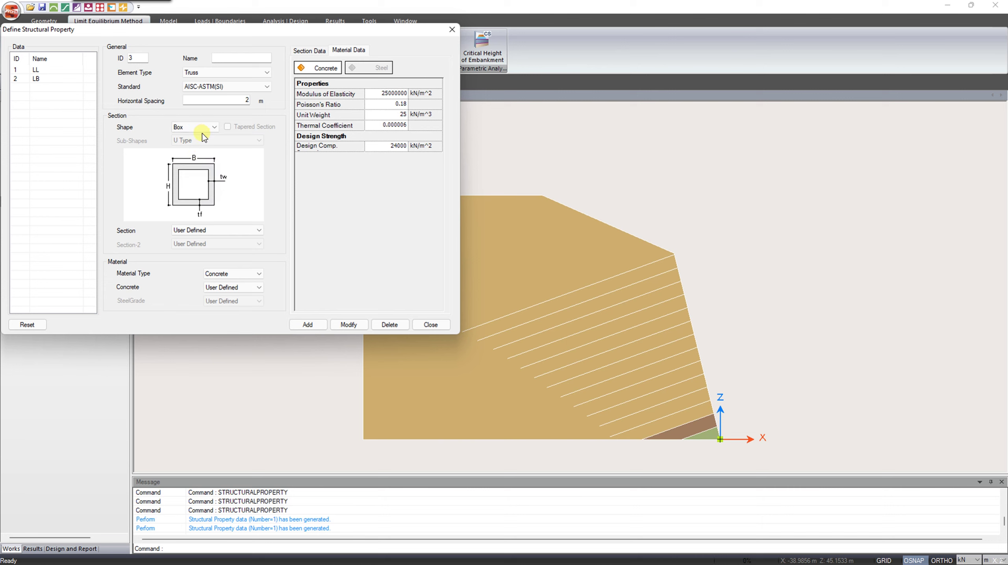
left_click(203, 126)
left_click(197, 171)
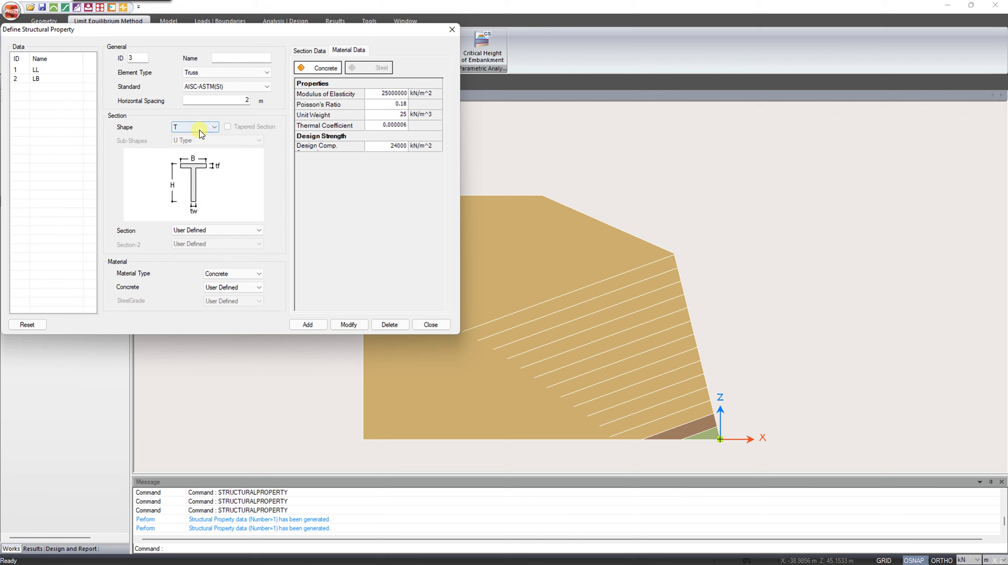
left_click(199, 129)
left_click(195, 178)
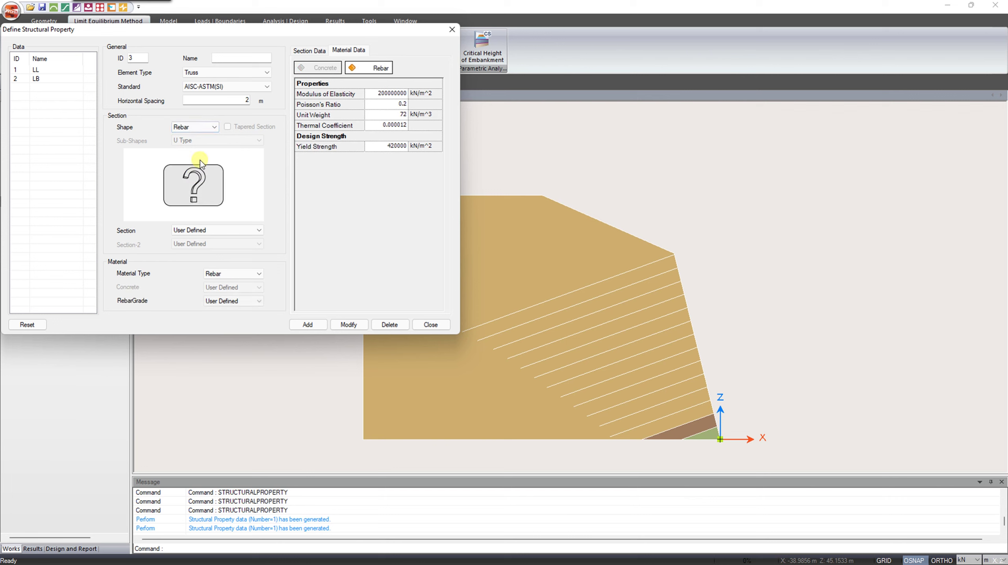
left_click(204, 128)
left_click(202, 191)
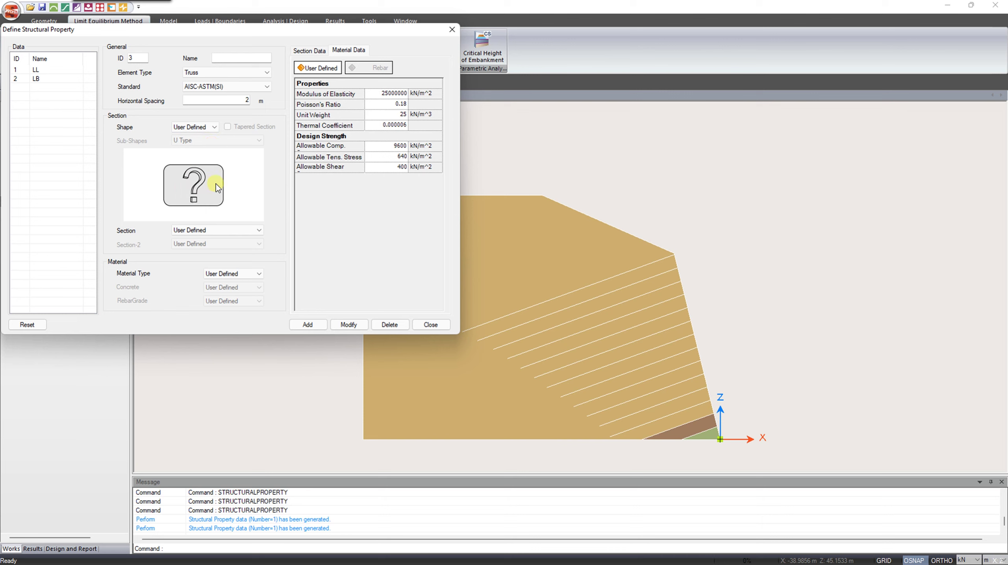
left_click(210, 131)
left_click(205, 142)
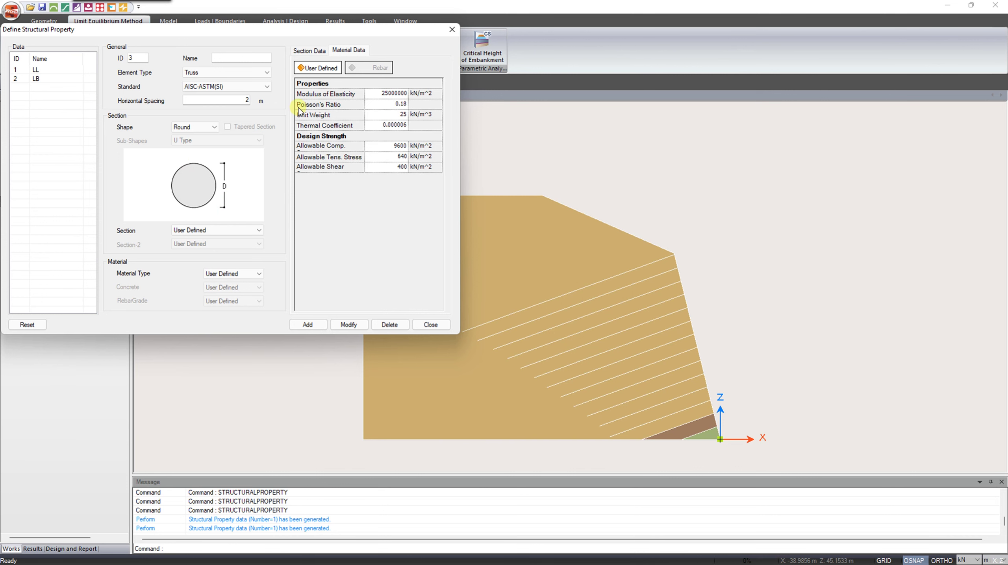
left_click(452, 29)
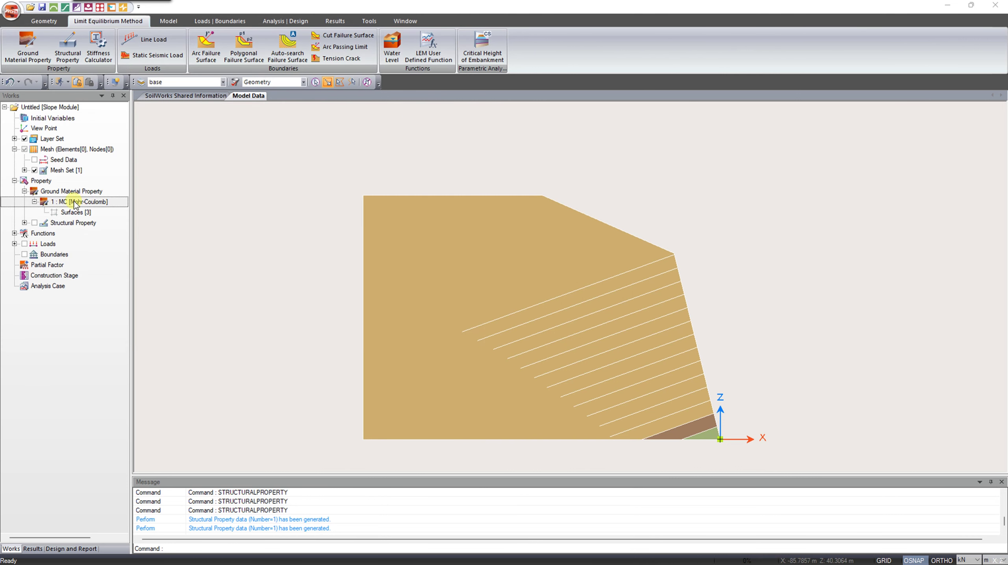
Assign structural property LL to all the anchor segments running from the slope face to the start of the deeper segments
left_click(24, 222)
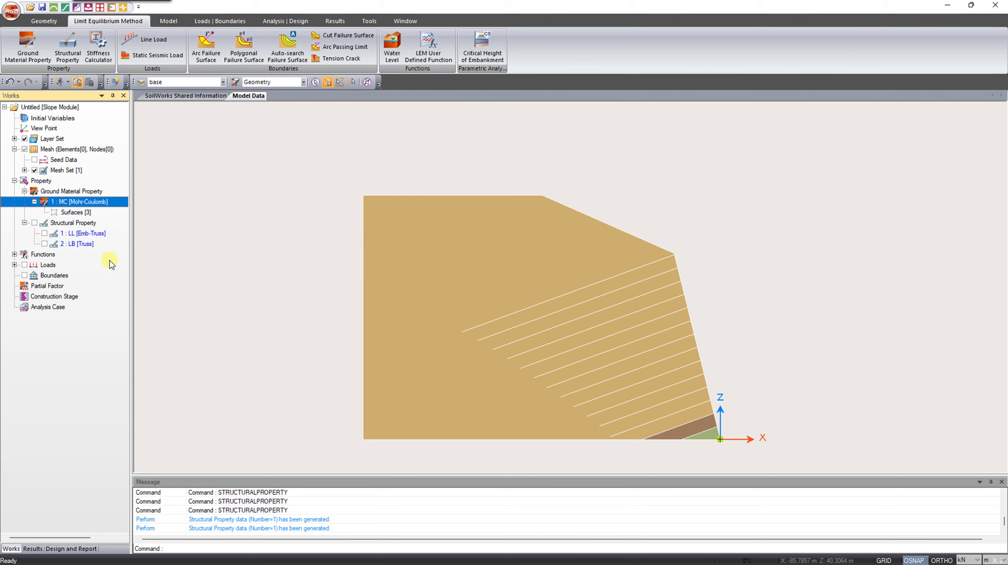
left_click(614, 277)
left_click(618, 289)
left_click(630, 301)
left_click(635, 311)
left_click(646, 326)
left_click(658, 335)
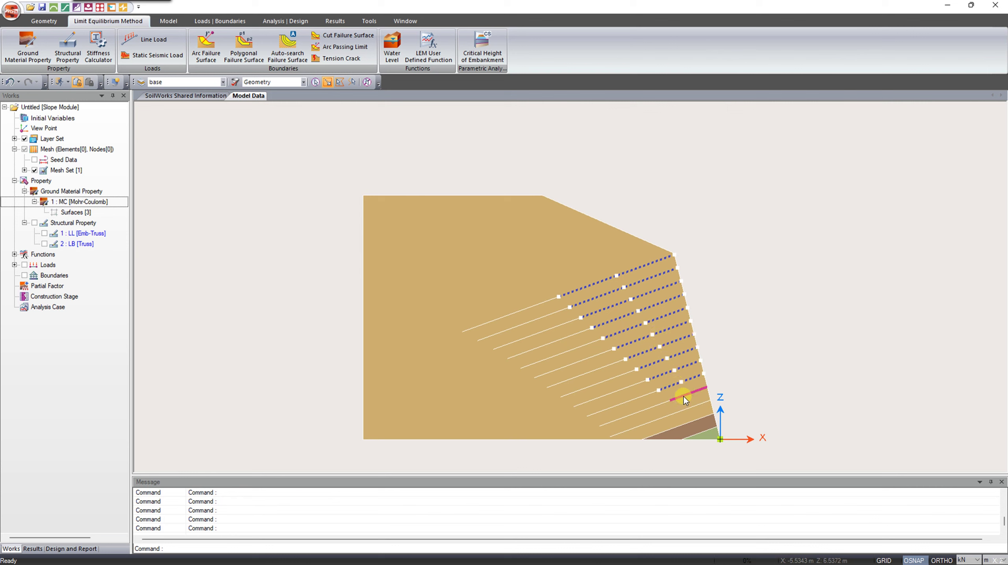
left_click(691, 408)
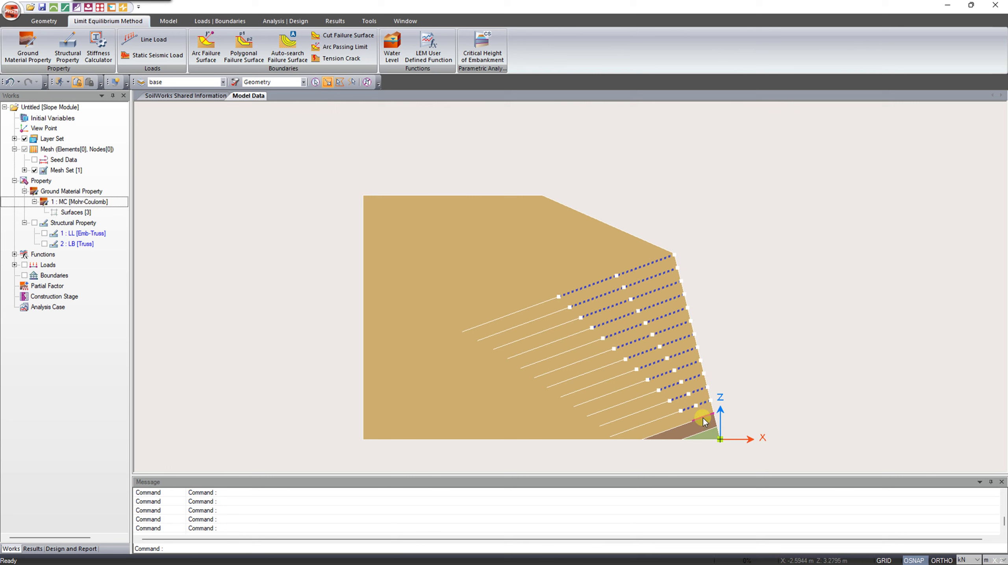
left_click(703, 419)
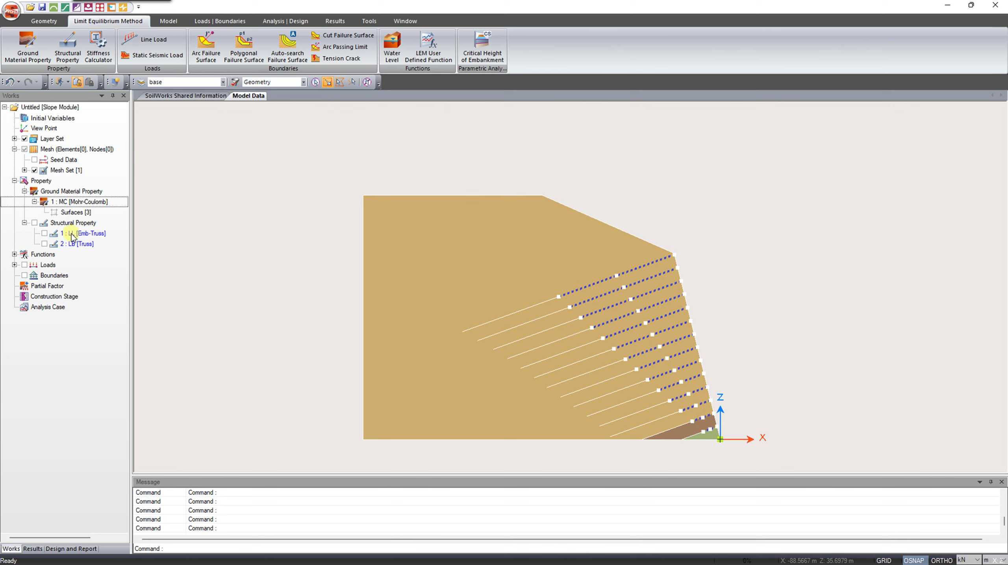
left_click(71, 234)
left_click_drag(71, 237, 211, 236)
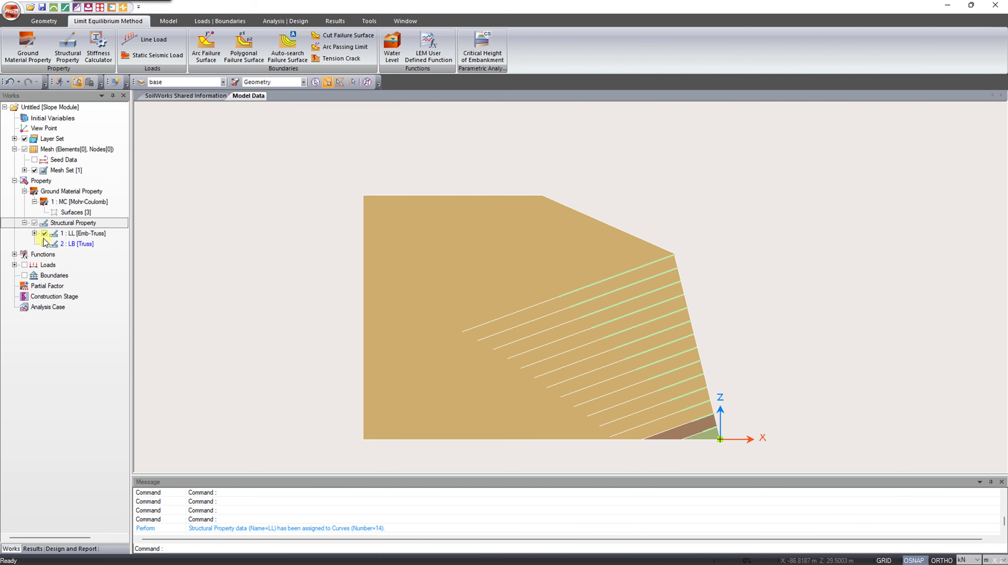
Assign structural property LB to all the deeper anchor segments, from the uppermost anchor down to the lowest one at the toe
left_click(511, 315)
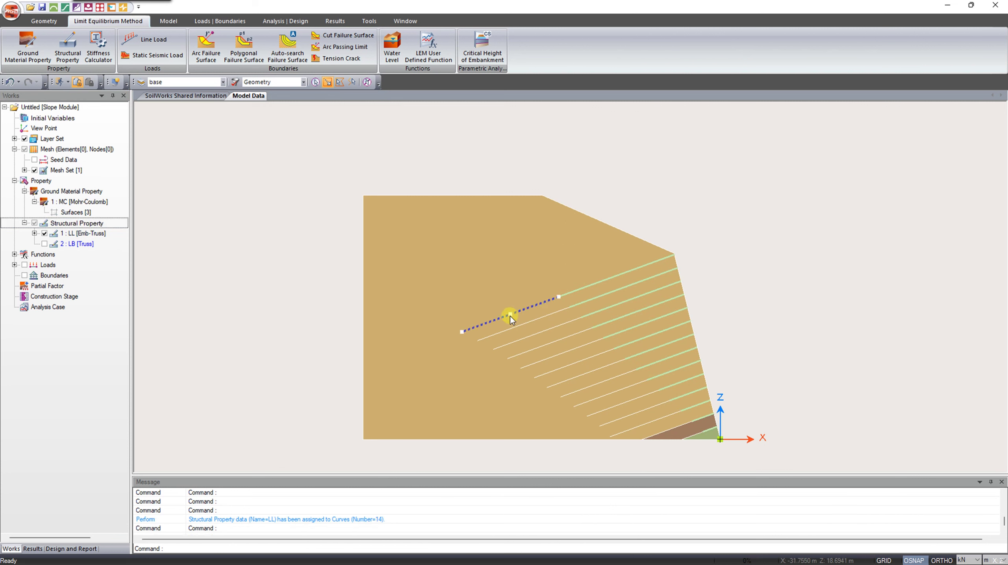
left_click(517, 325)
left_click(541, 333)
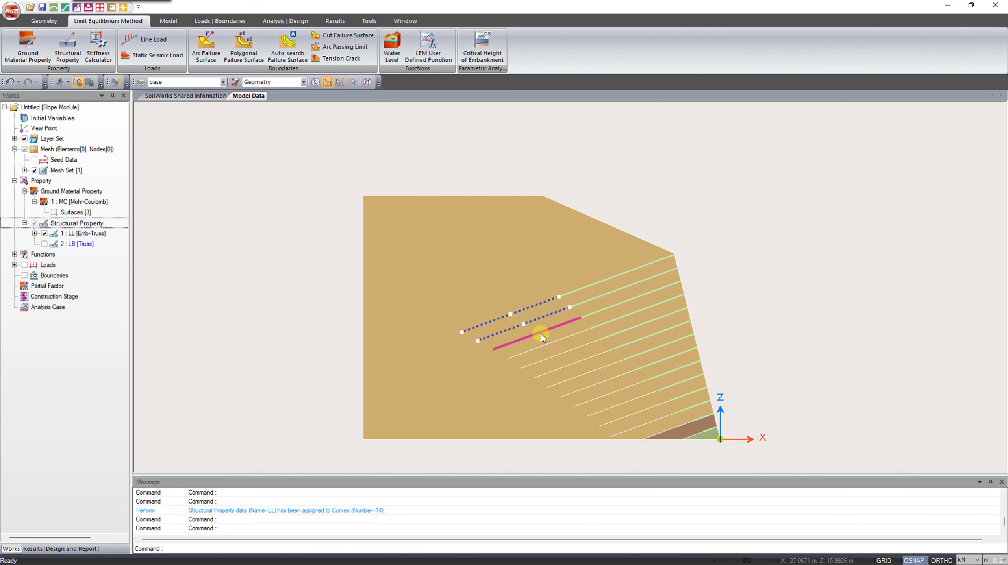
left_click(548, 343)
left_click(553, 354)
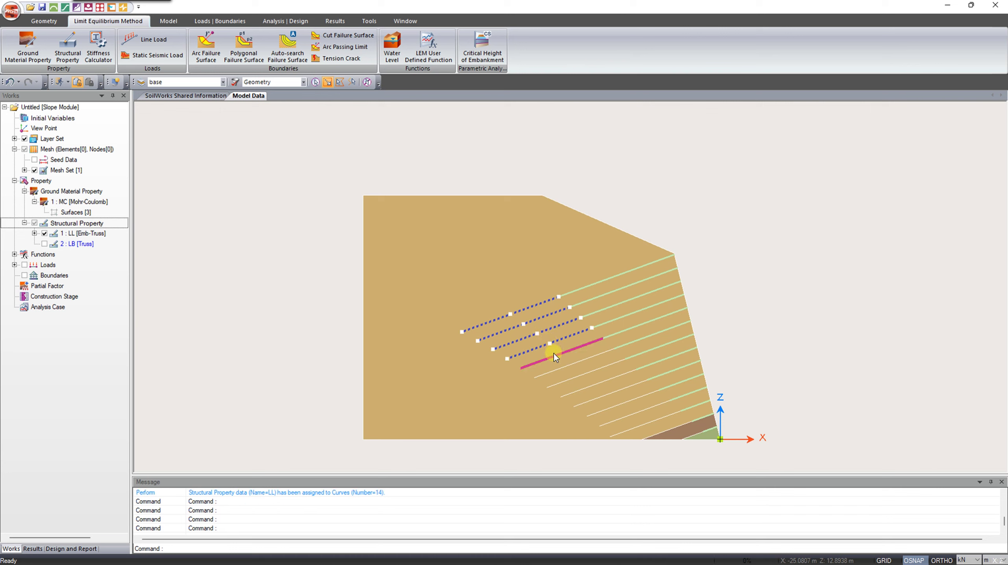
left_click(565, 367)
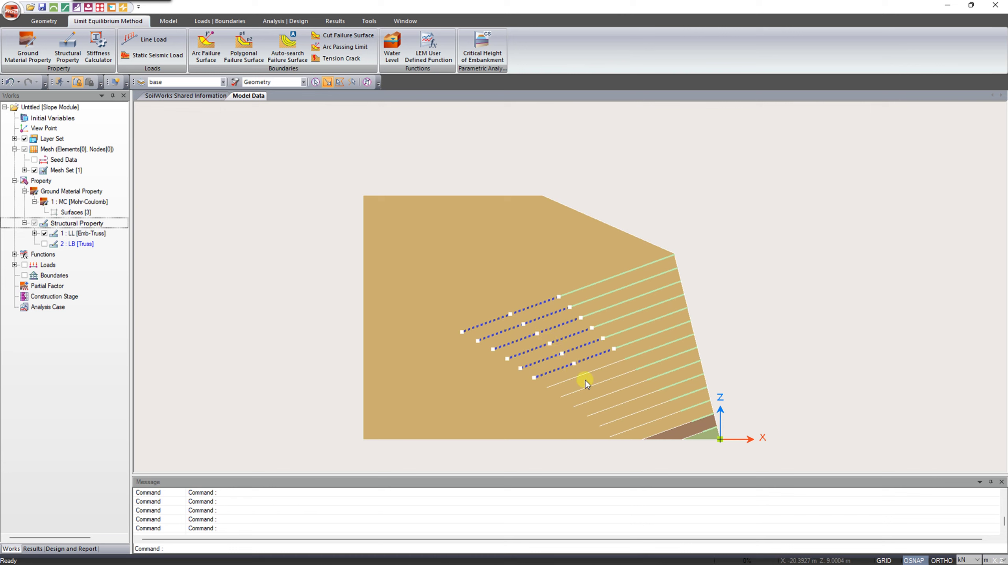
left_click(584, 375)
left_click(591, 384)
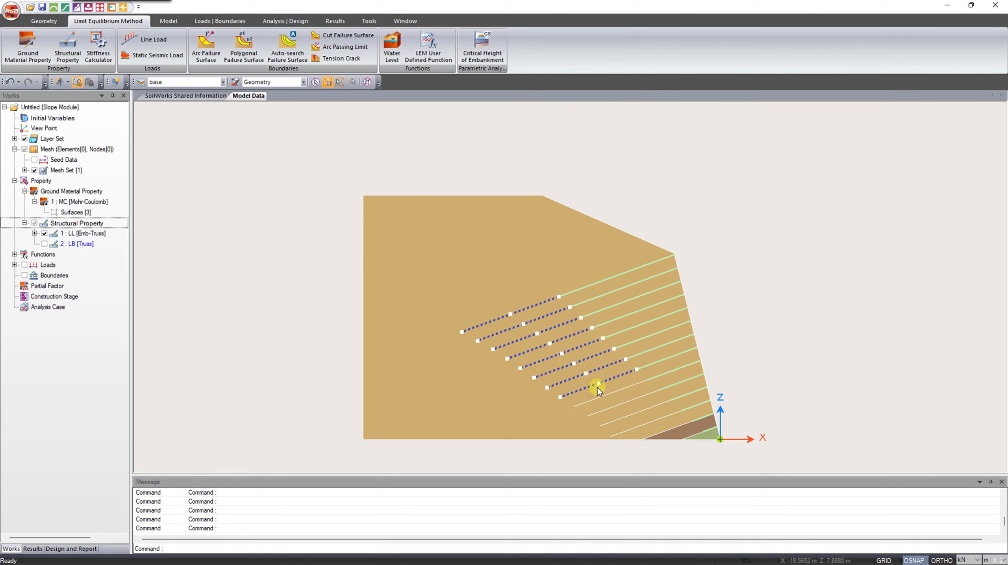
left_click(599, 394)
left_click(610, 408)
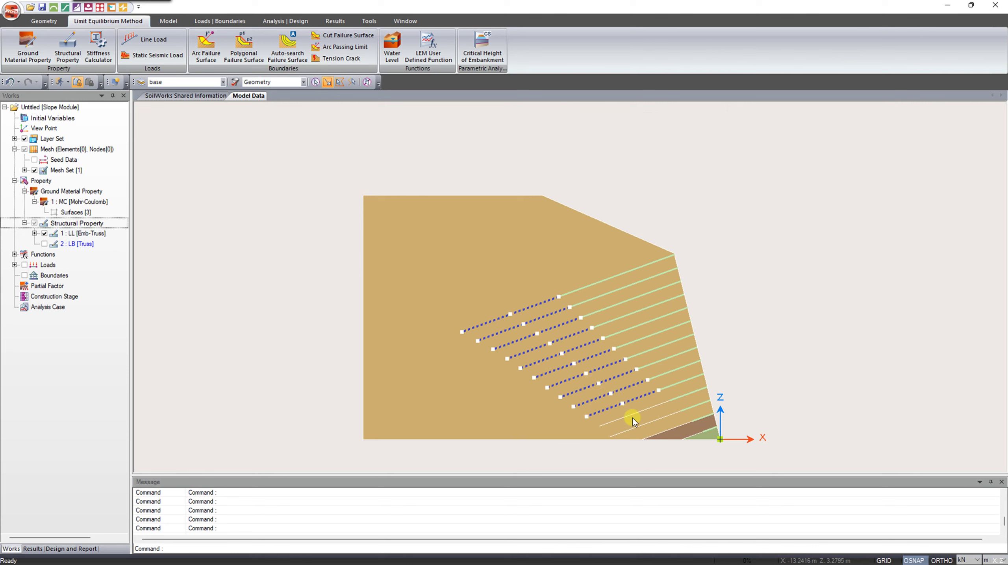
left_click(634, 414)
left_click(641, 425)
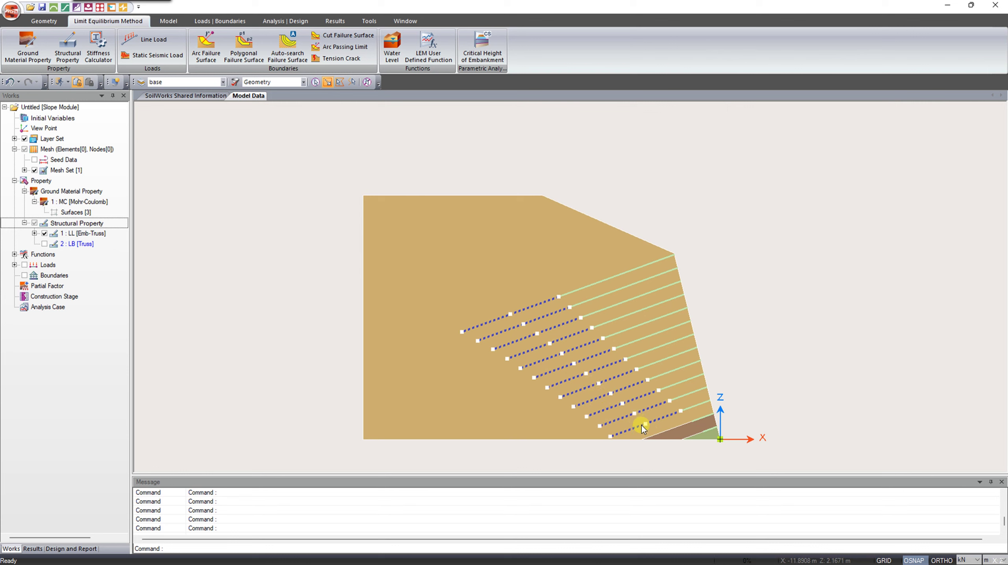
left_click(682, 435)
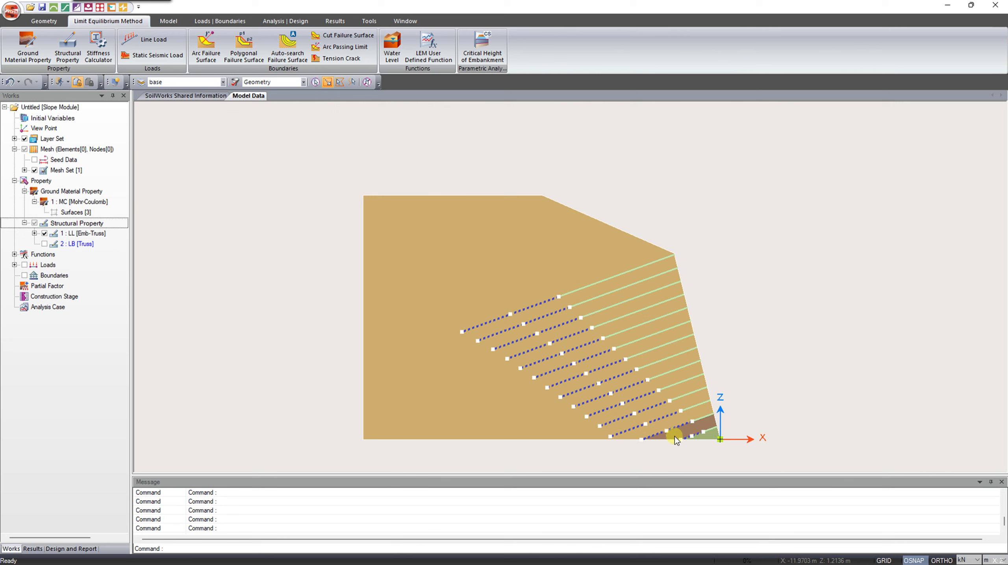
left_click_drag(71, 244, 208, 256)
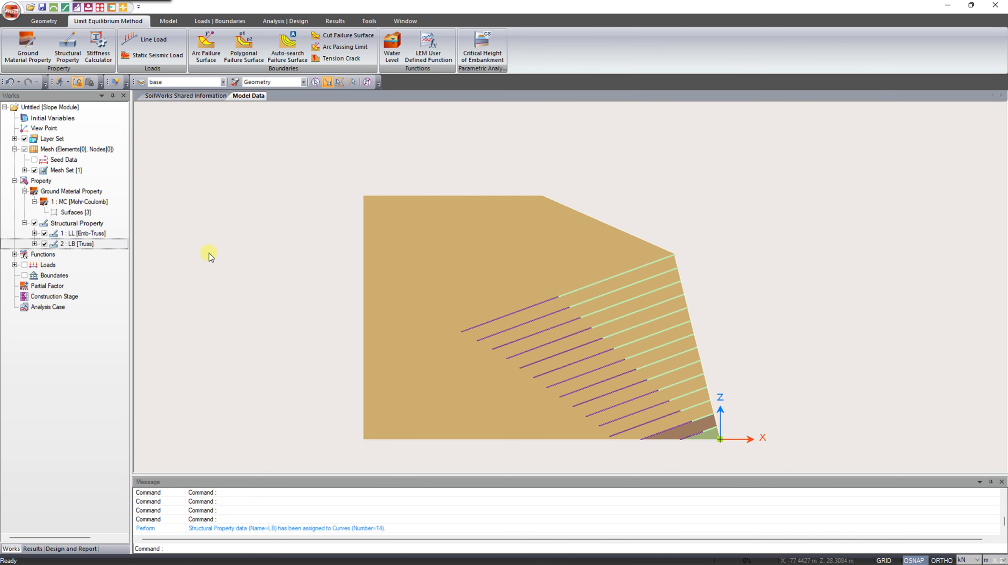
Seed the model's crest, upper slope, vertical back side and all base edges using the Division Interval method with a 2 m interval
left_click(174, 22)
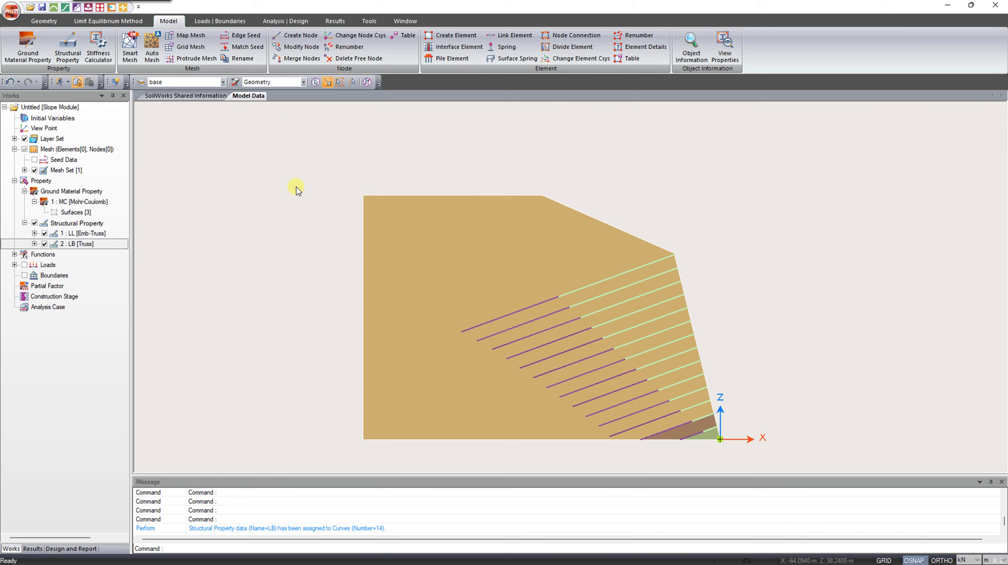
left_click(239, 41)
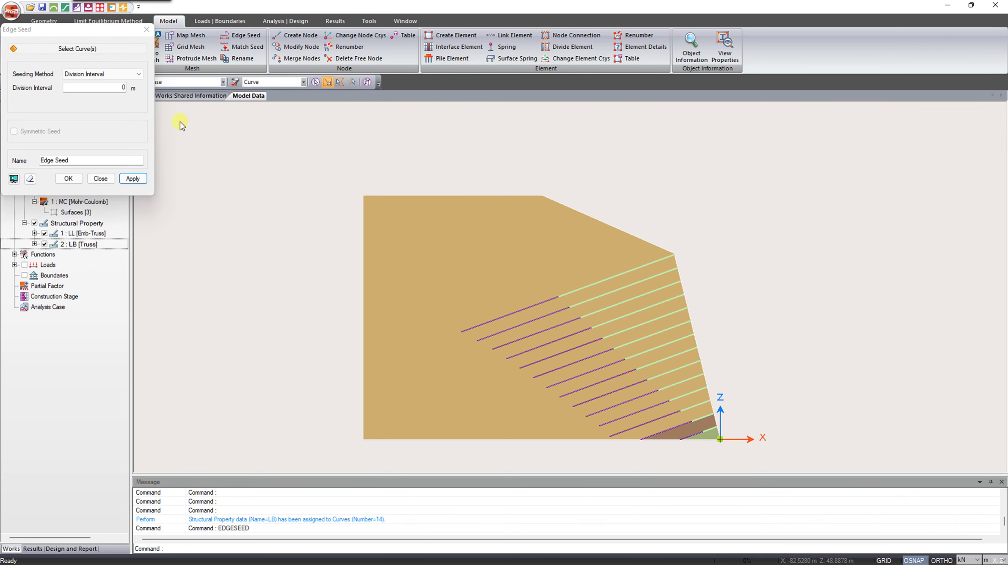
left_click_drag(79, 31, 192, 139)
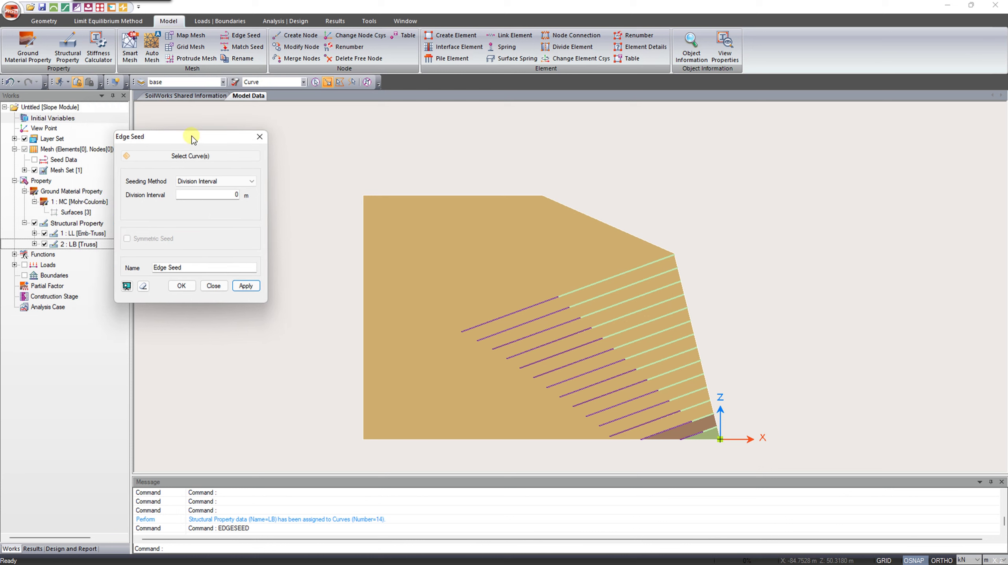
left_click(465, 195)
left_click(552, 205)
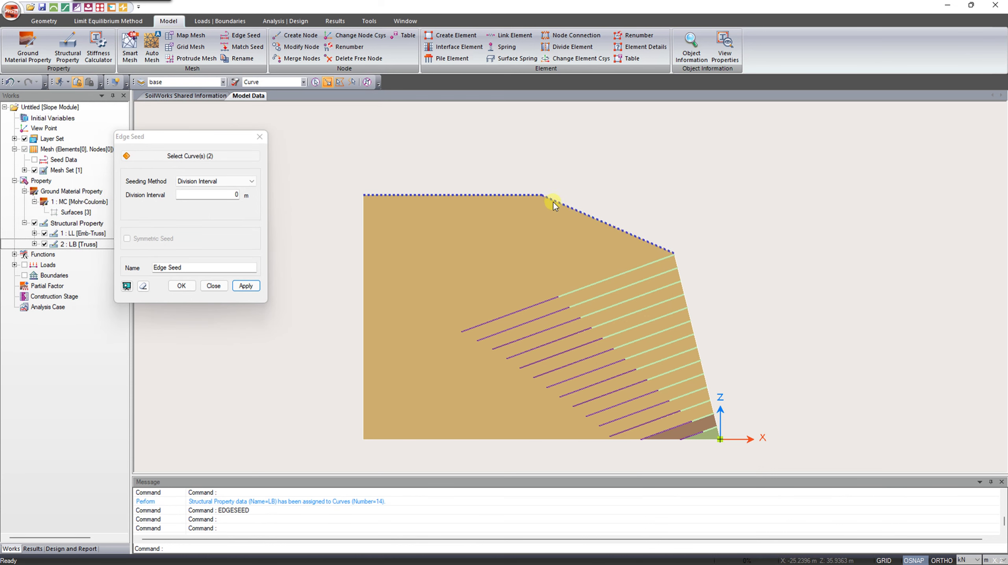
left_click(365, 268)
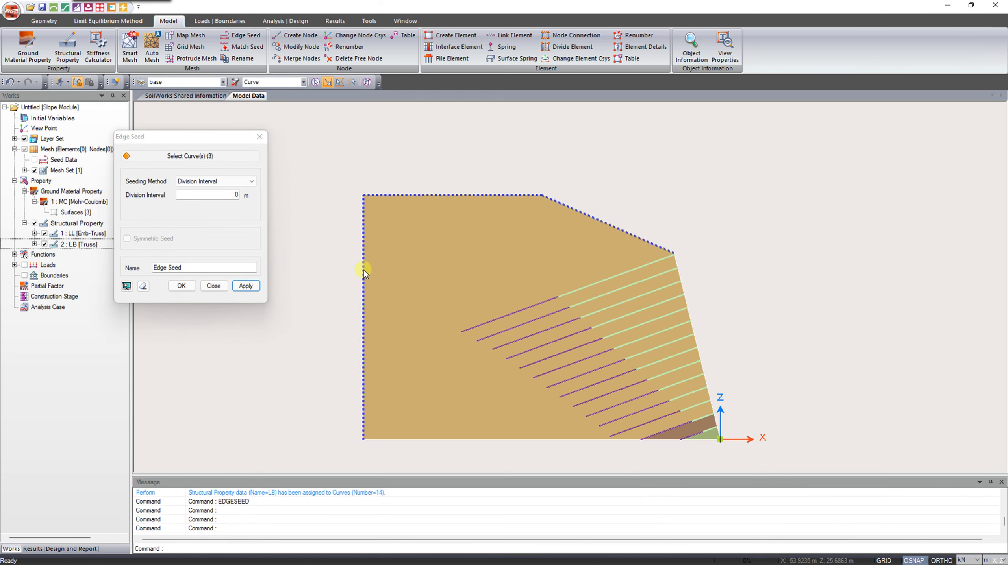
left_click(488, 438)
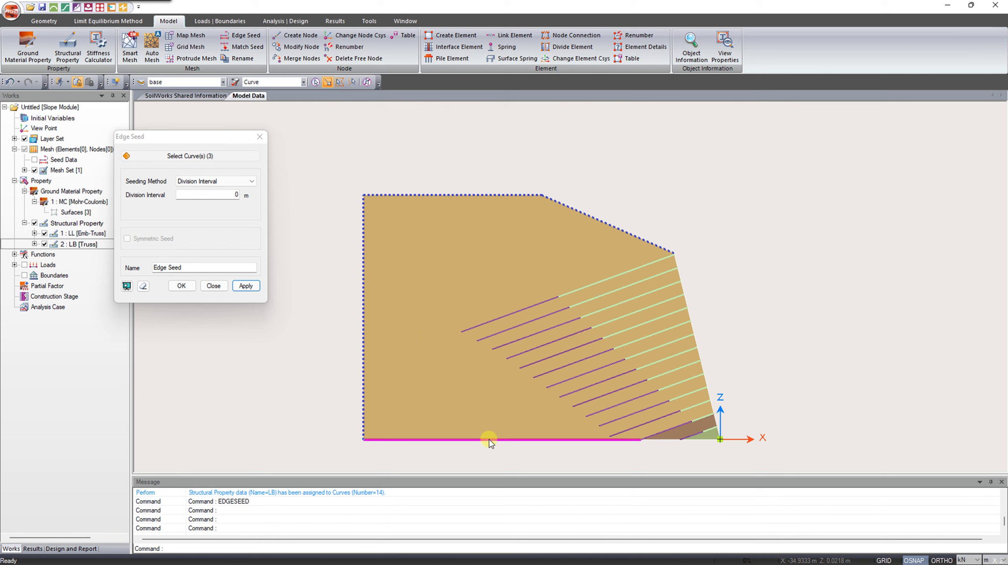
left_click(657, 441)
left_click(692, 442)
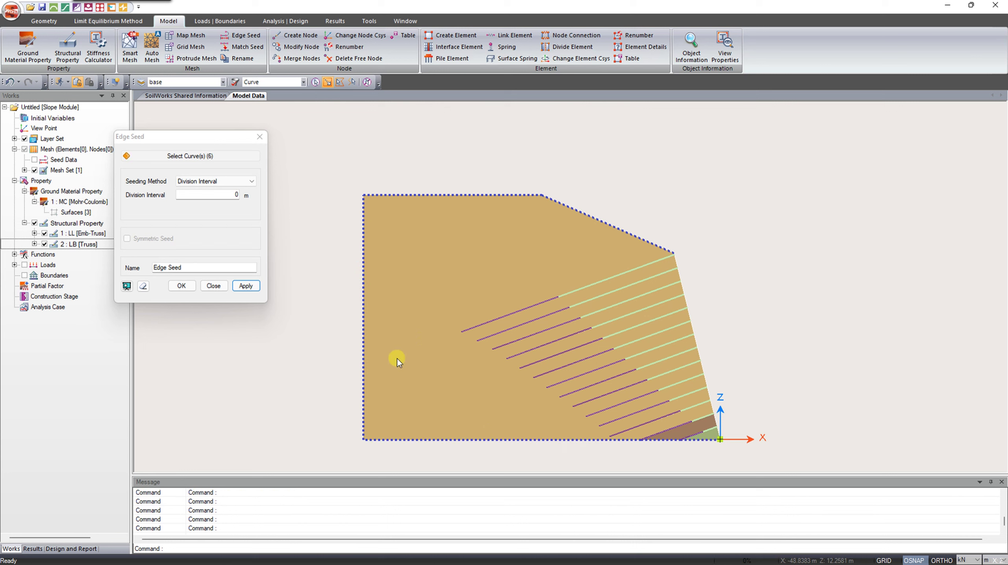
left_click(208, 194)
type("2")
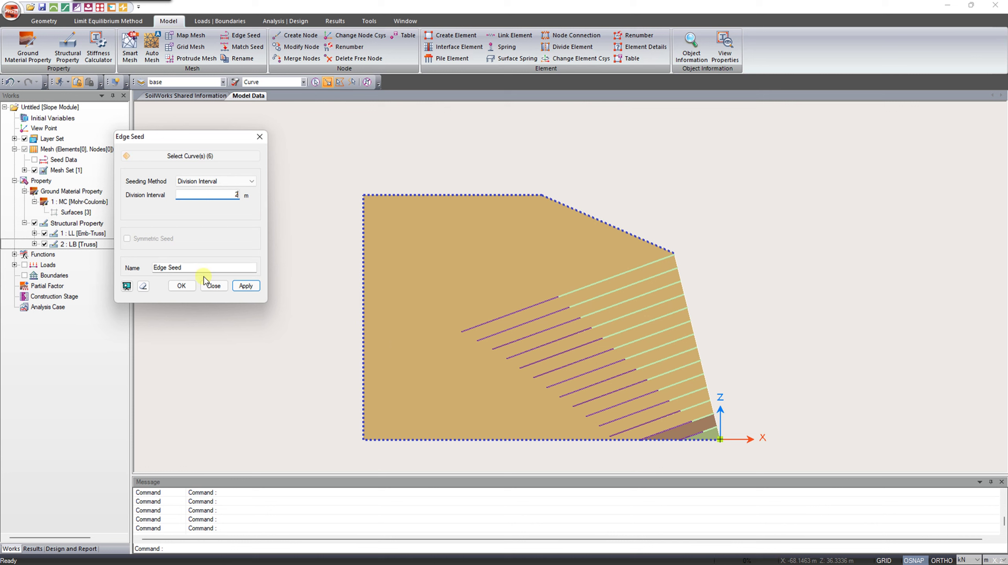
left_click(188, 286)
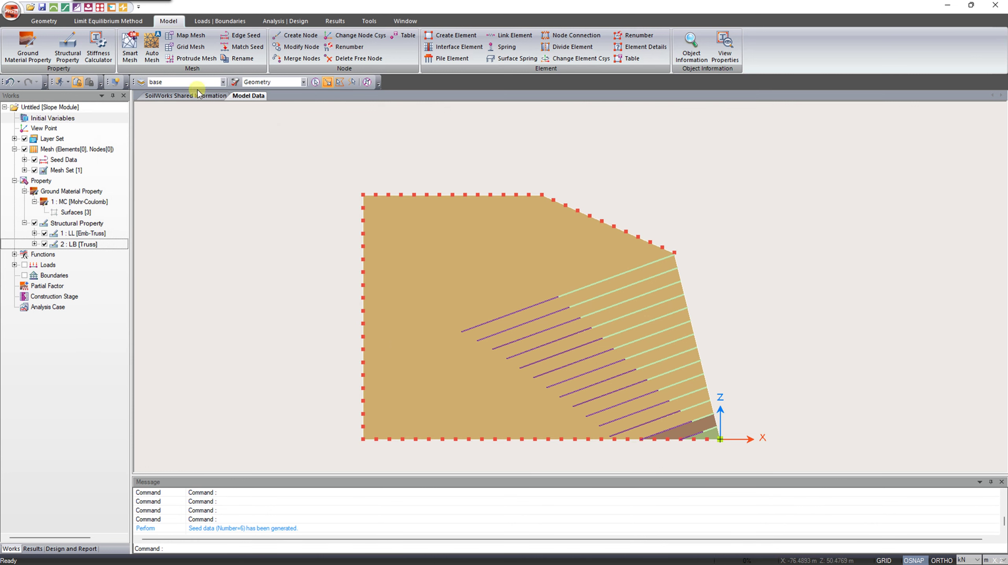
Generate a Smart Mesh of the slope with Fine Mesh refinement, enabling higher order and triangular elements
left_click(134, 57)
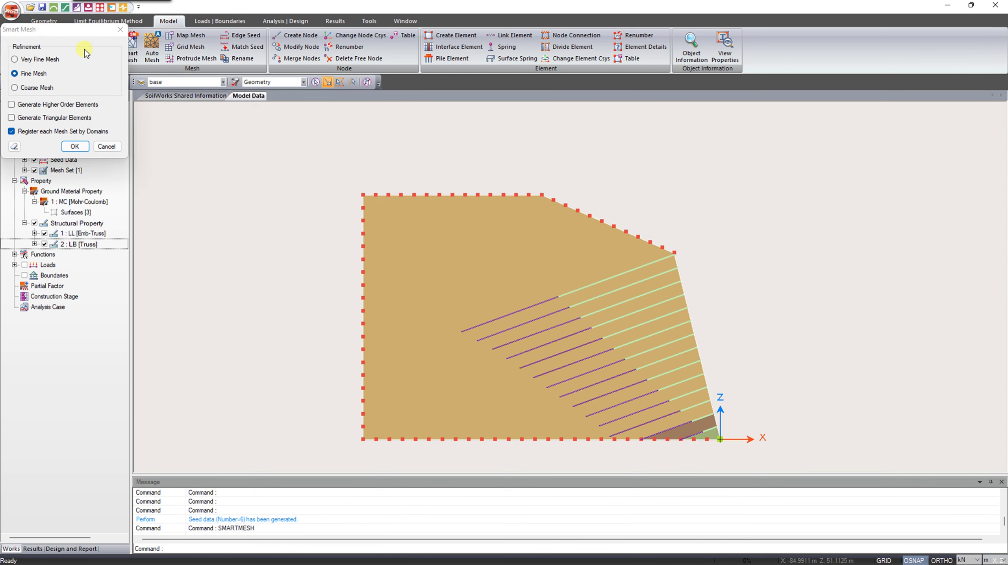
left_click_drag(68, 34, 165, 122)
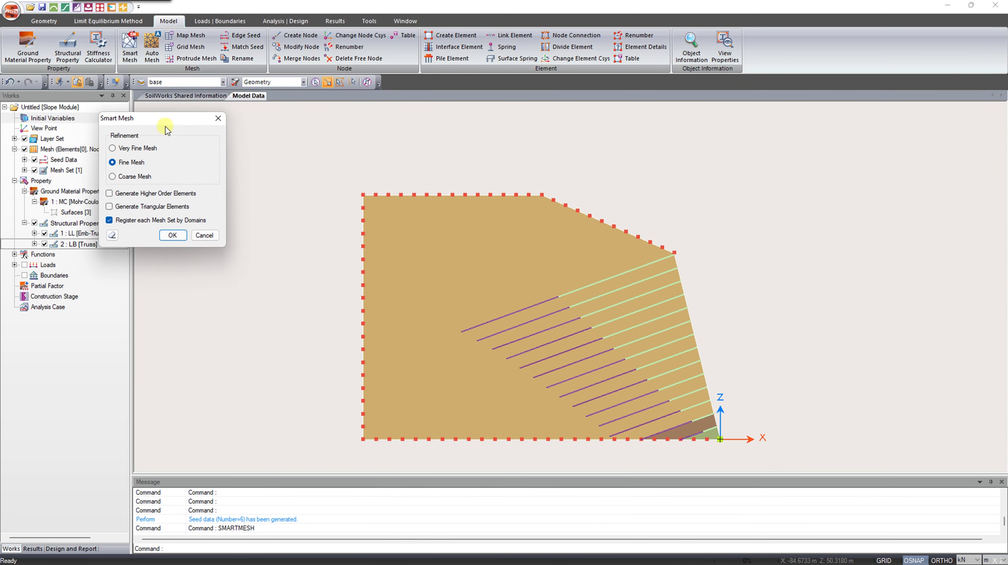
left_click(110, 193)
left_click(109, 206)
left_click_drag(143, 119, 191, 166)
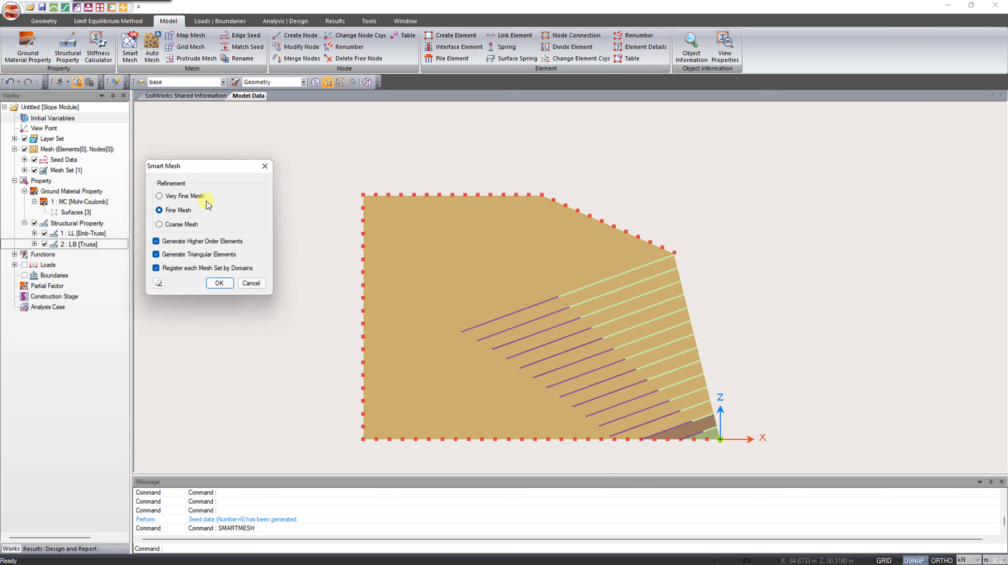
left_click(237, 311)
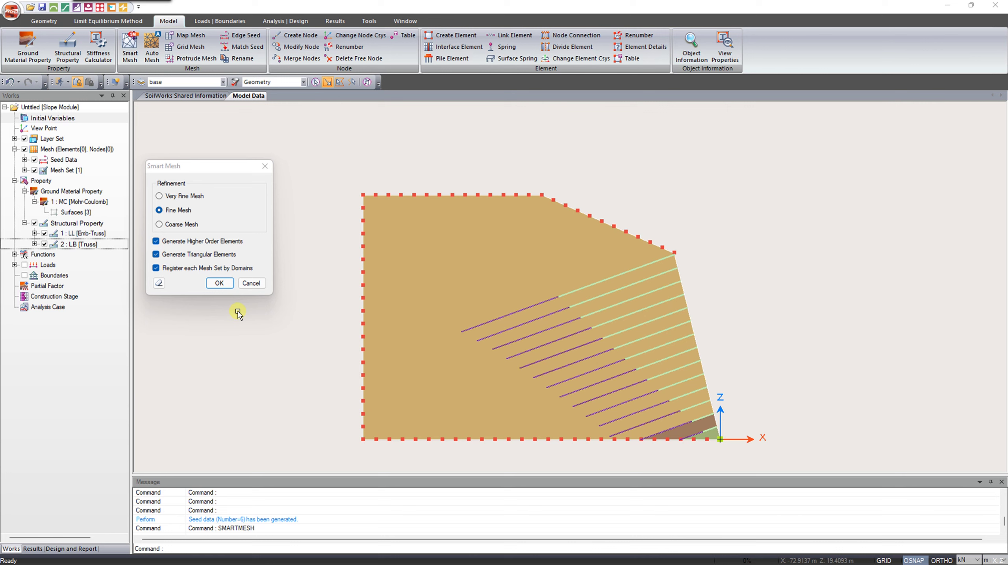
left_click(220, 284)
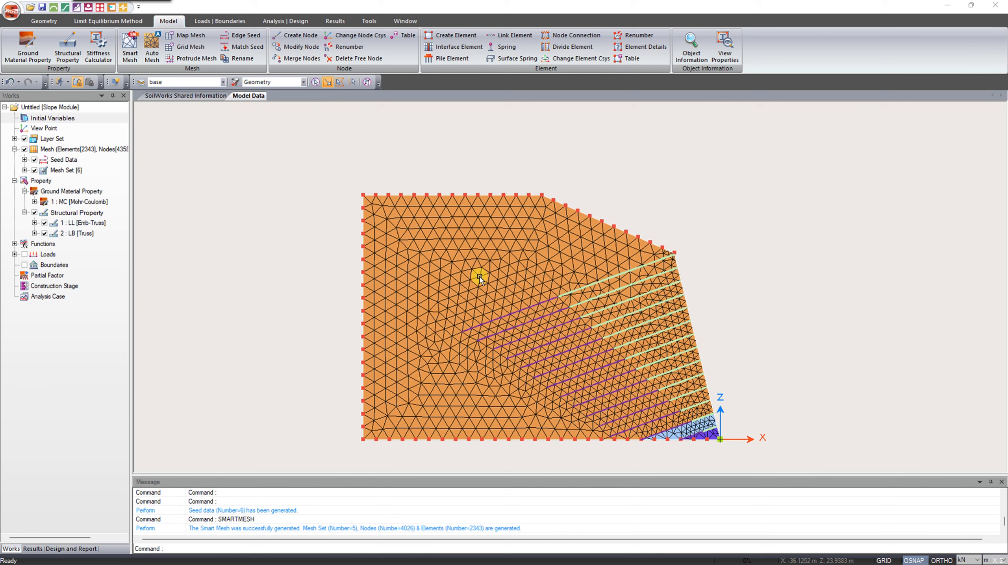
Create smart supports for all mesh sets in a boundary set named Fronteras
left_click(222, 22)
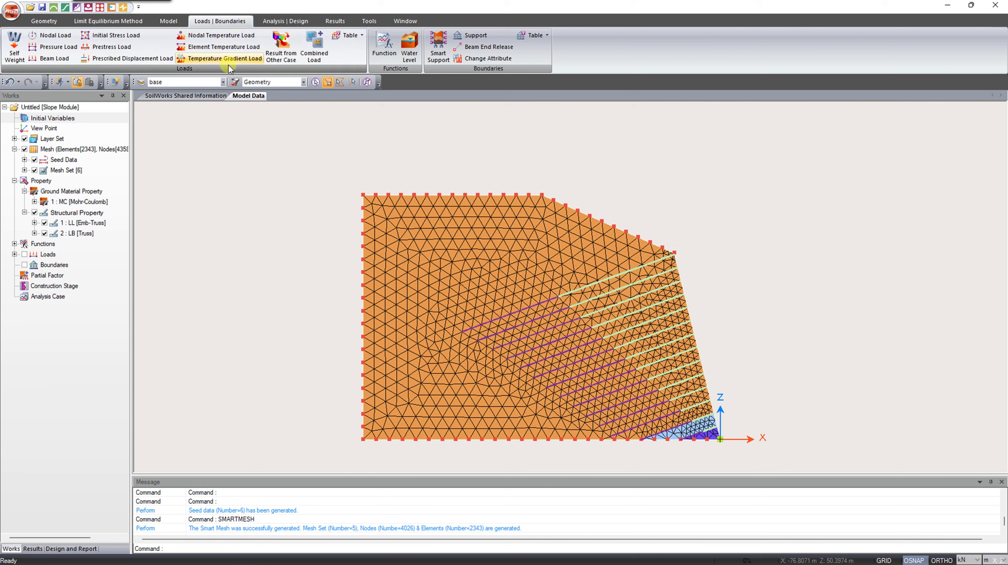
left_click(437, 51)
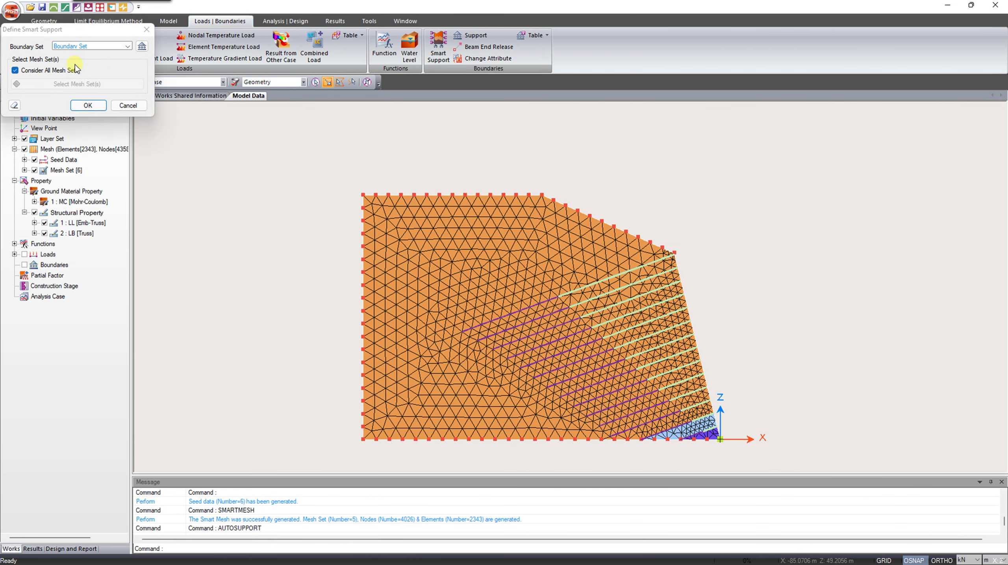
type("Fi")
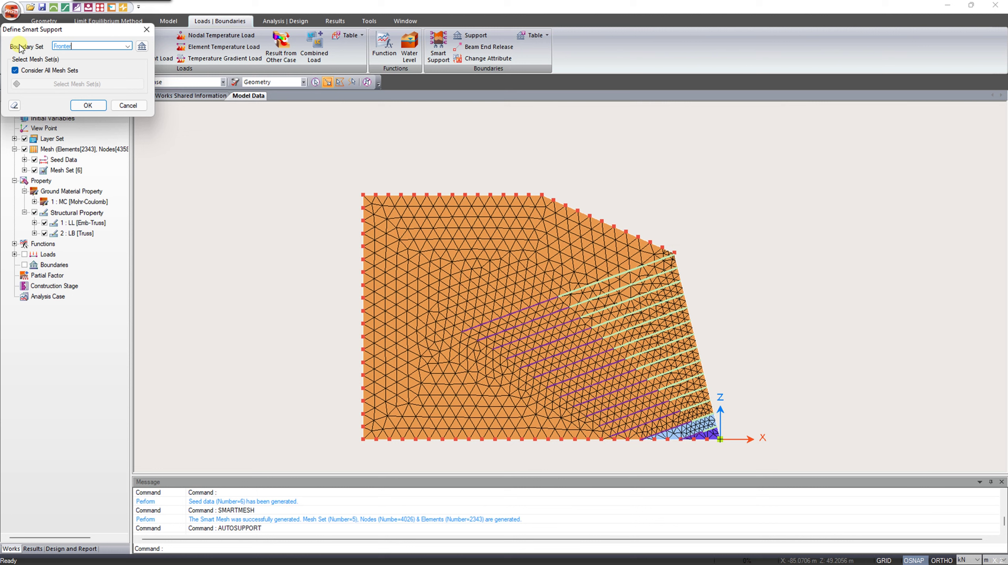
left_click(88, 106)
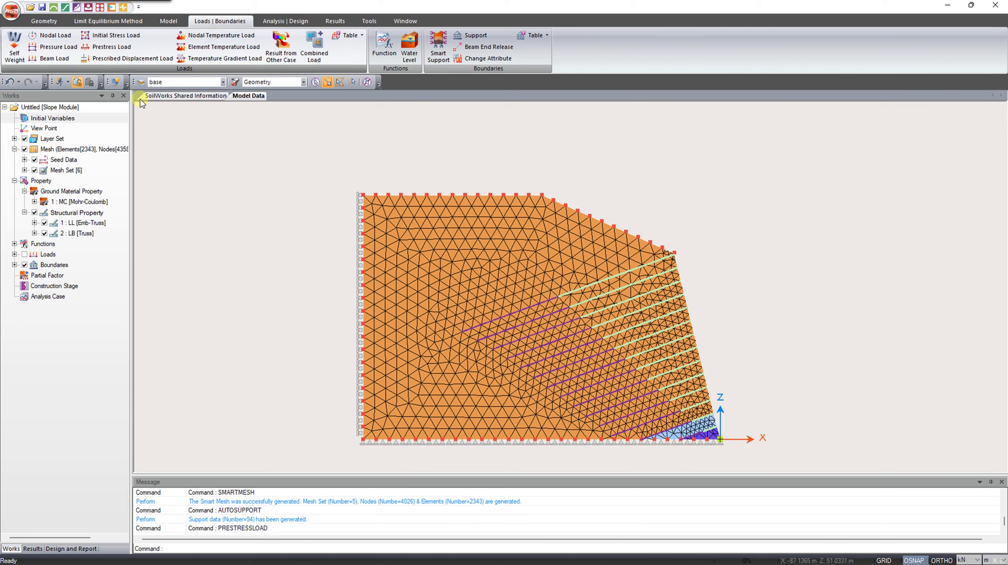
Begin a truss prestress load applied to curves and select all the LL anchor segments from the uppermost down to the toe
left_click(107, 47)
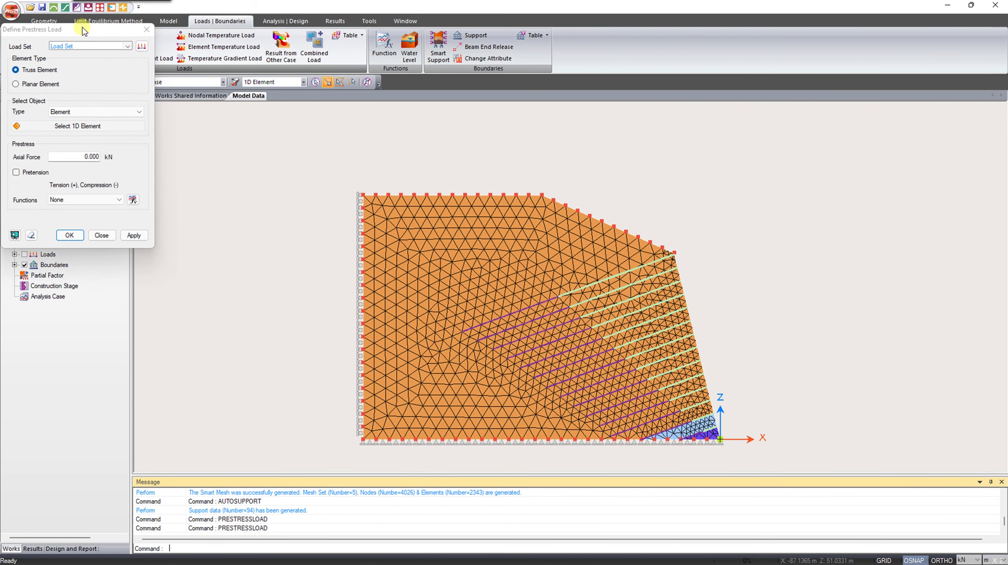
left_click_drag(81, 27, 206, 126)
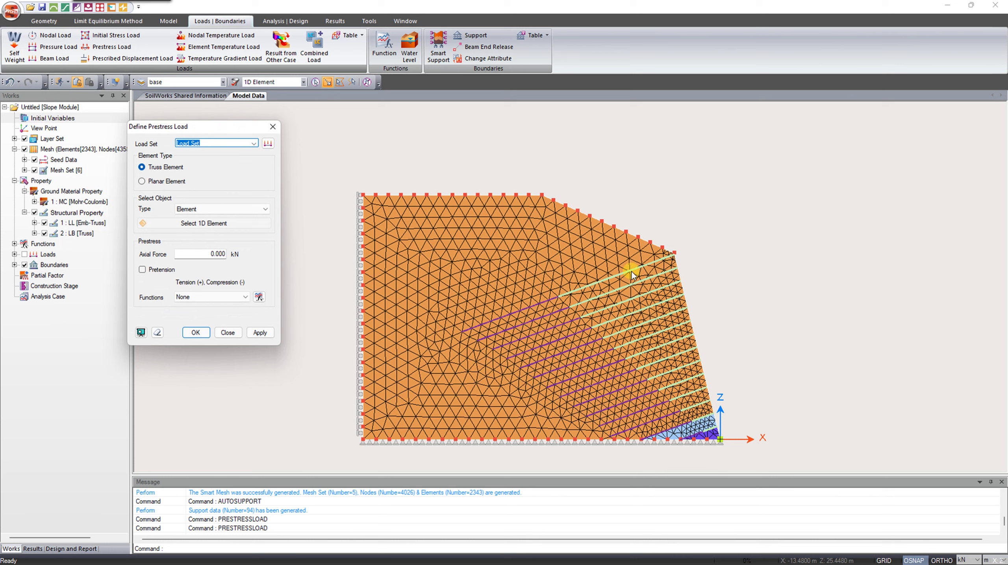
left_click(206, 210)
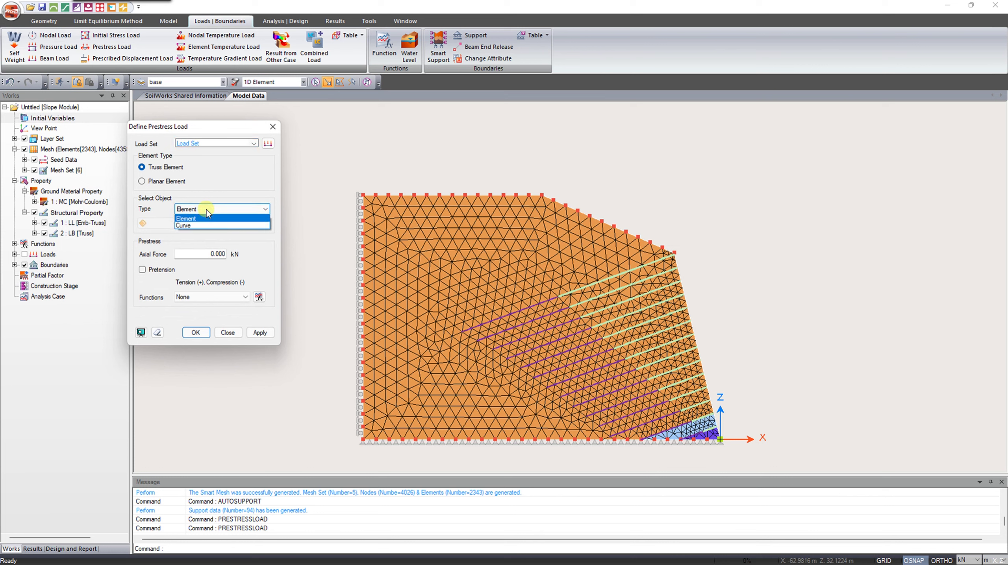
left_click(194, 226)
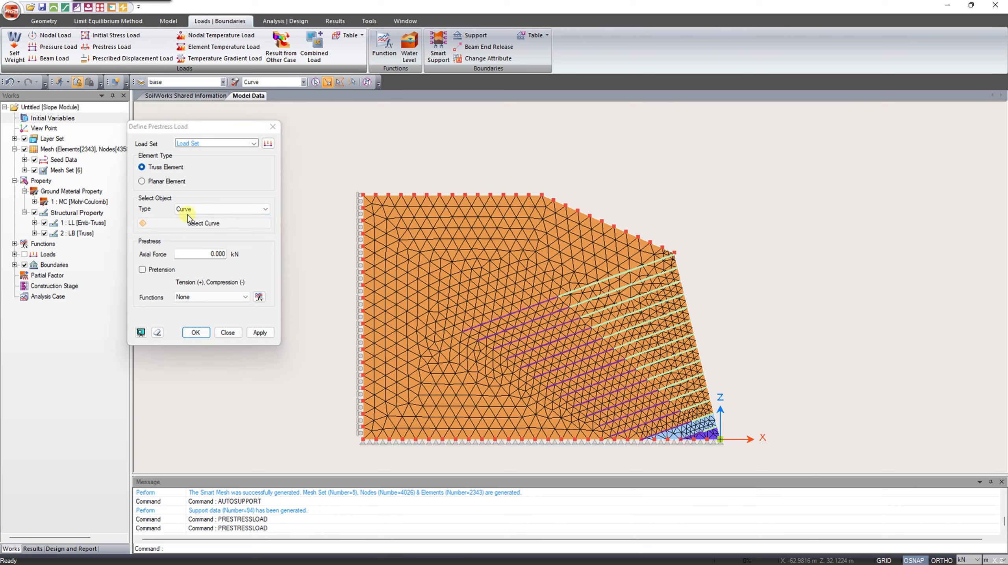
left_click(606, 281)
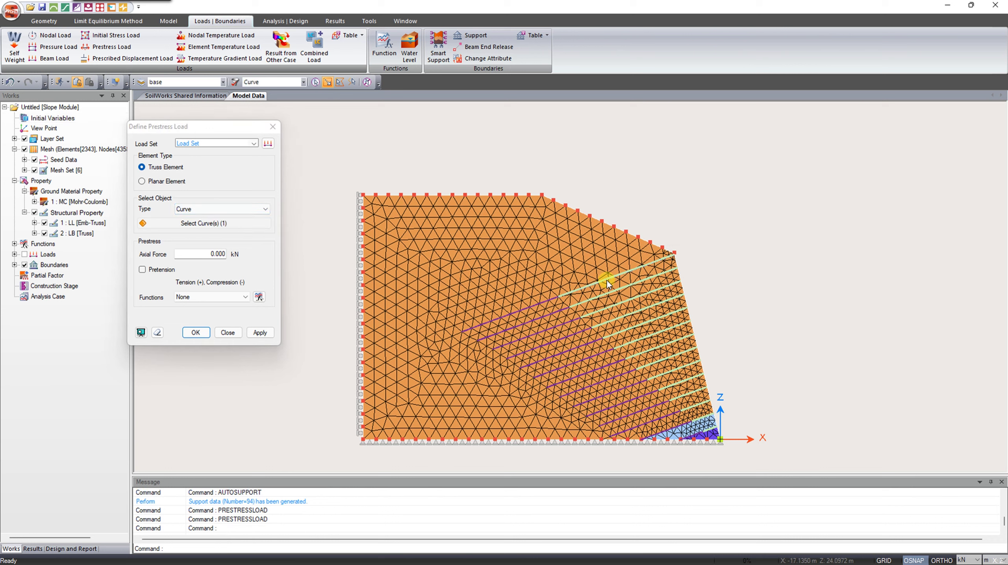
left_click(616, 295)
left_click(622, 306)
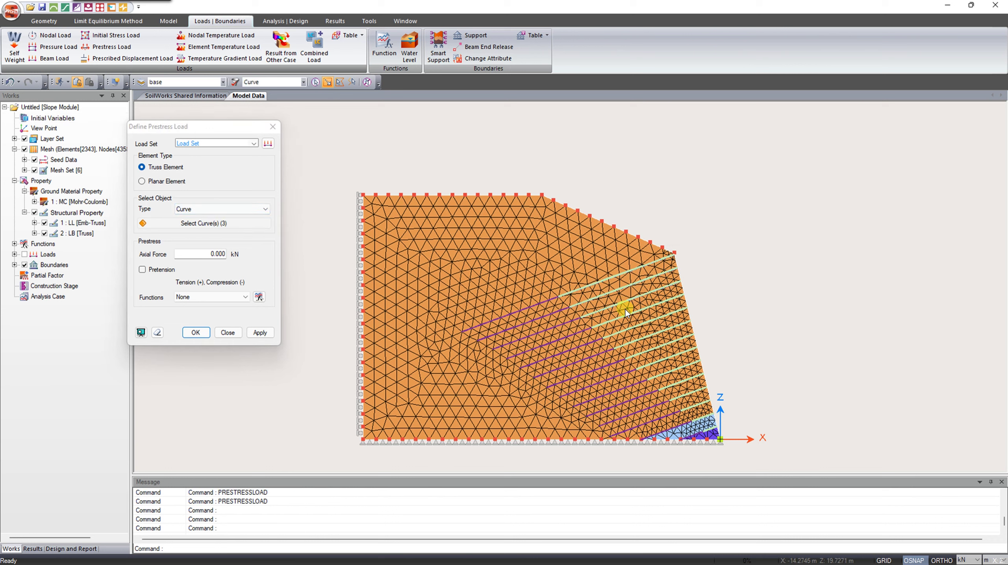
left_click(629, 314)
left_click(636, 323)
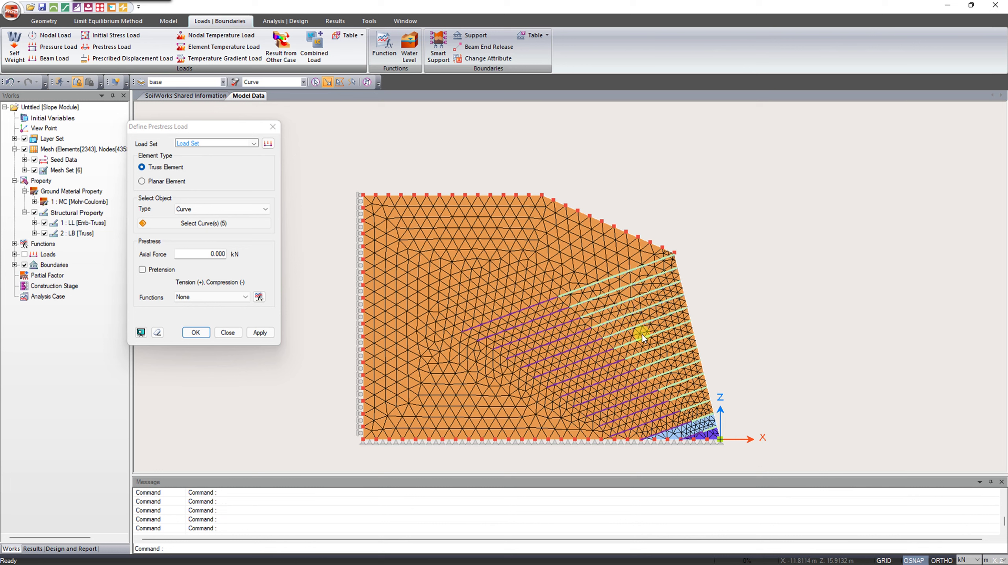
left_click(642, 335)
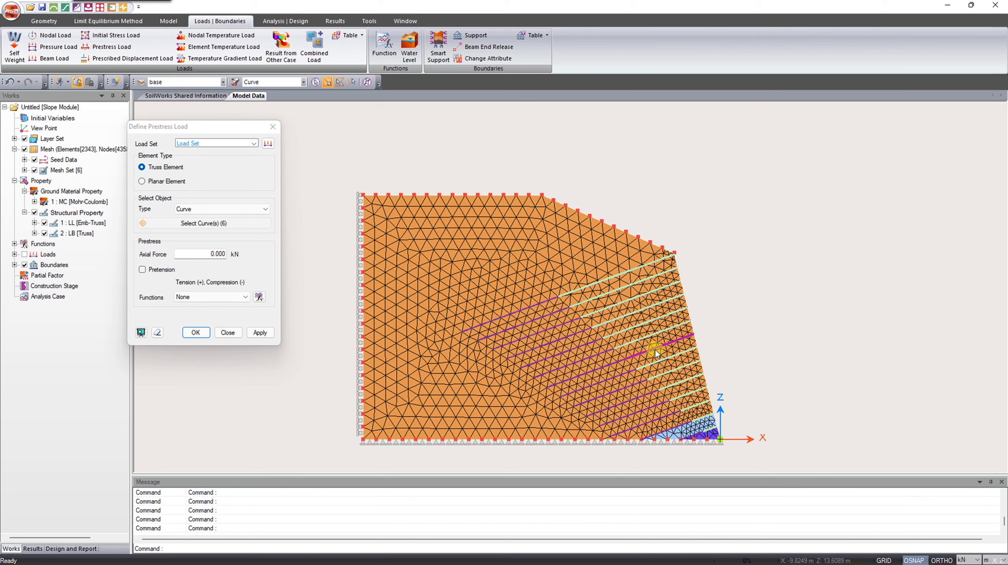
left_click(671, 370)
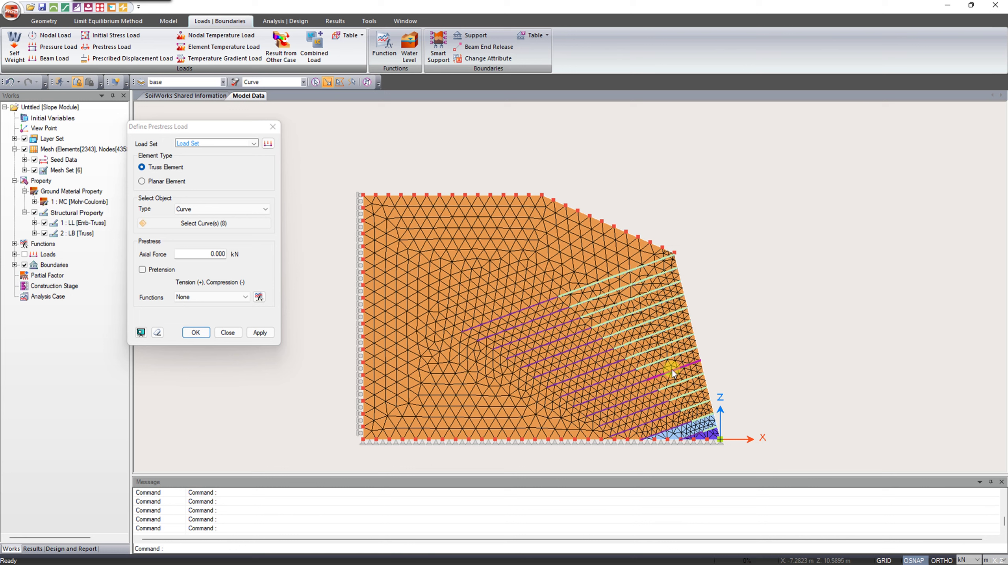
left_click(681, 387)
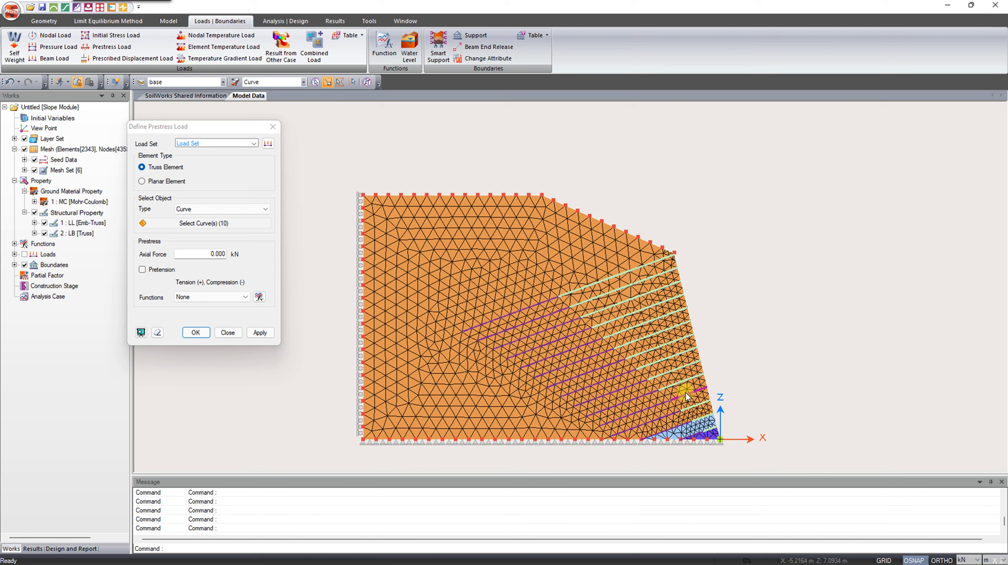
left_click(692, 403)
left_click(700, 421)
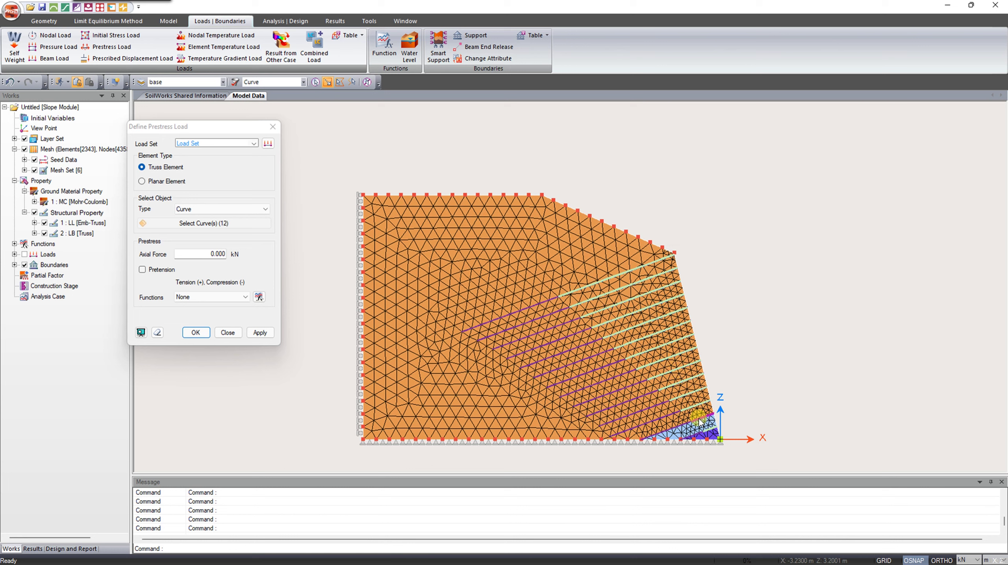
left_click(701, 426)
left_click(706, 431)
Set the prestress axial force to 300 kN with Pretension enabled and create the load in a load set named Tension
left_click(205, 253)
double_click(204, 254)
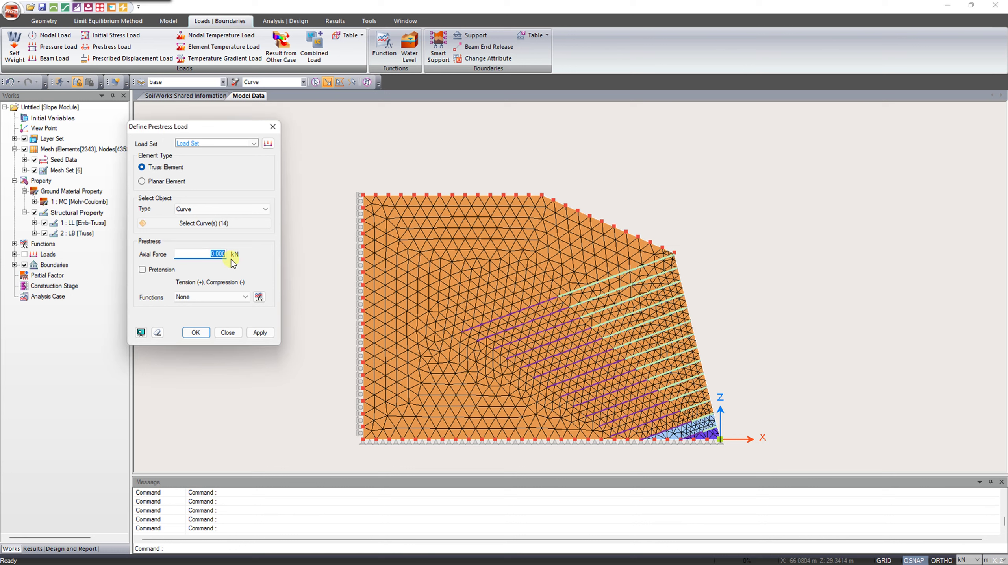
type("300")
left_click(143, 270)
left_click(217, 143)
type("Tension")
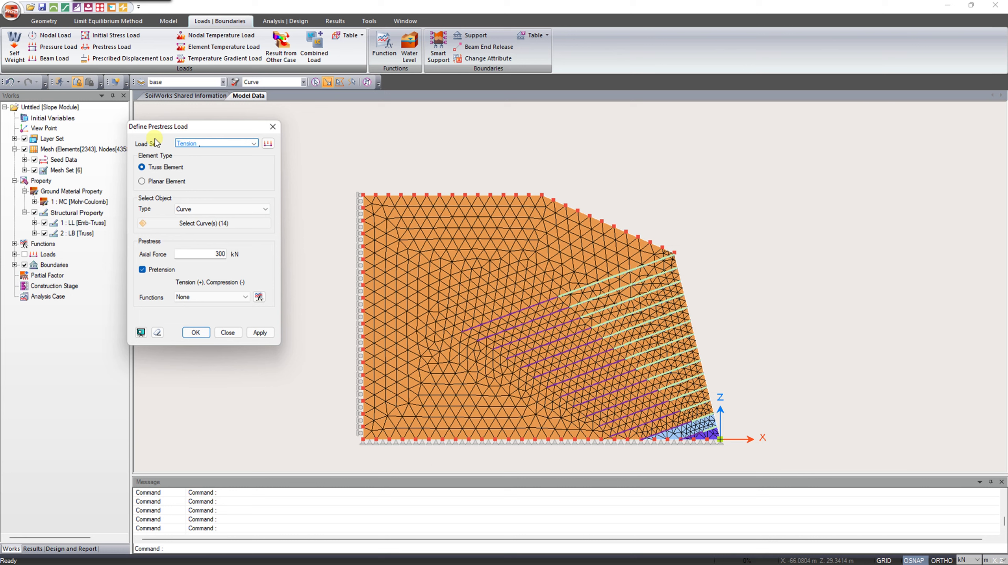
left_click(195, 333)
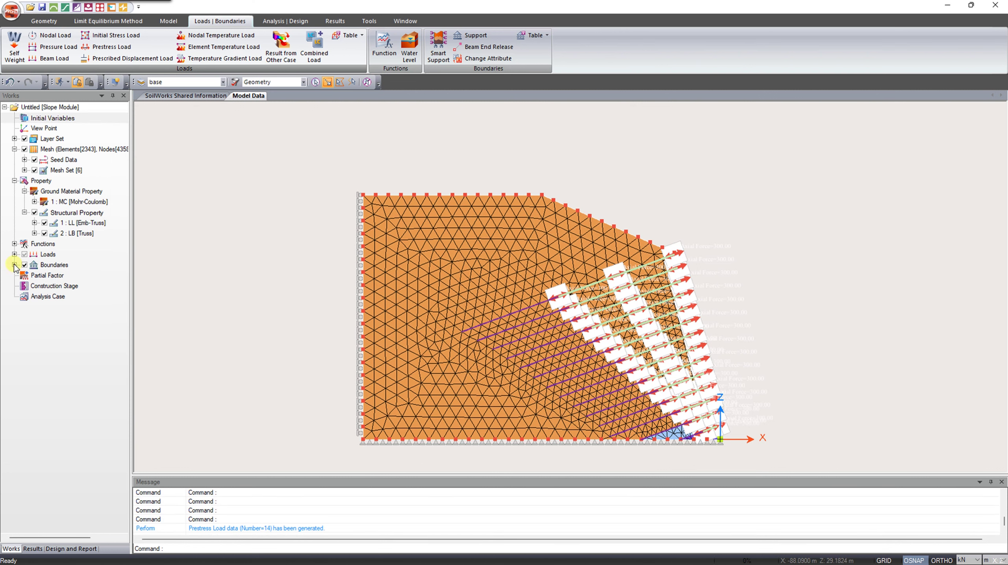
Start a new analysis case that uses the Strength Reduction Method (SRM)
left_click(281, 24)
left_click(165, 51)
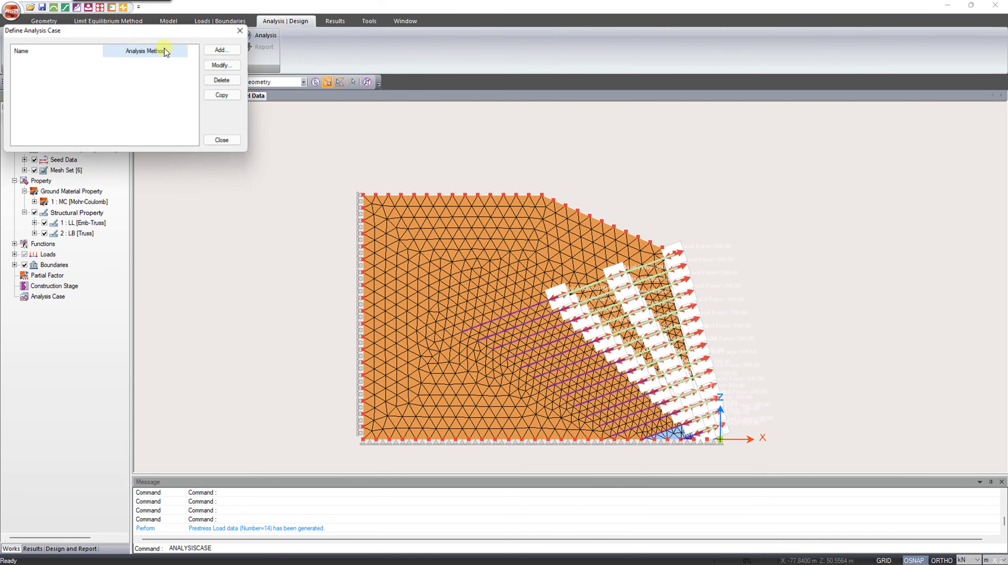
left_click(229, 51)
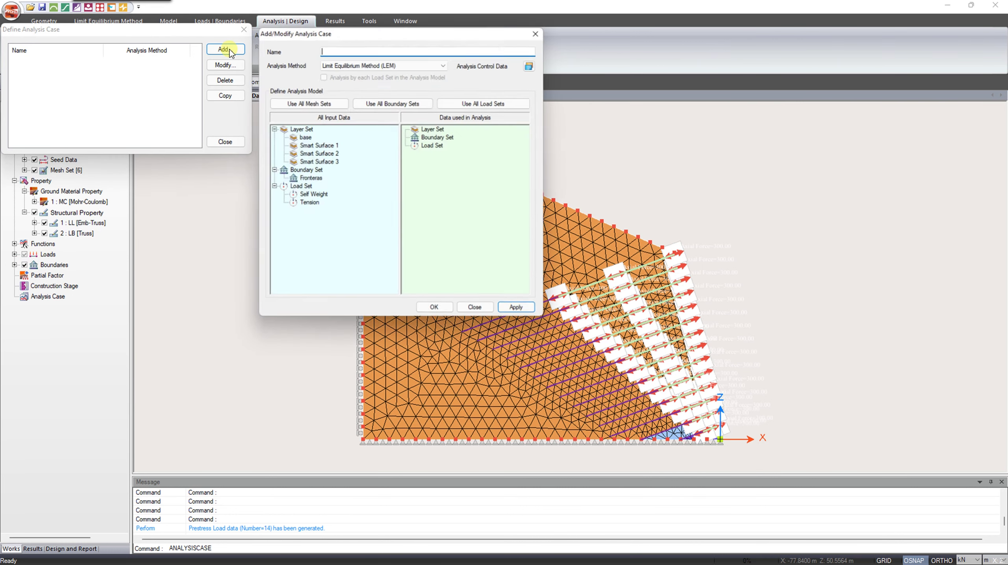
left_click(396, 65)
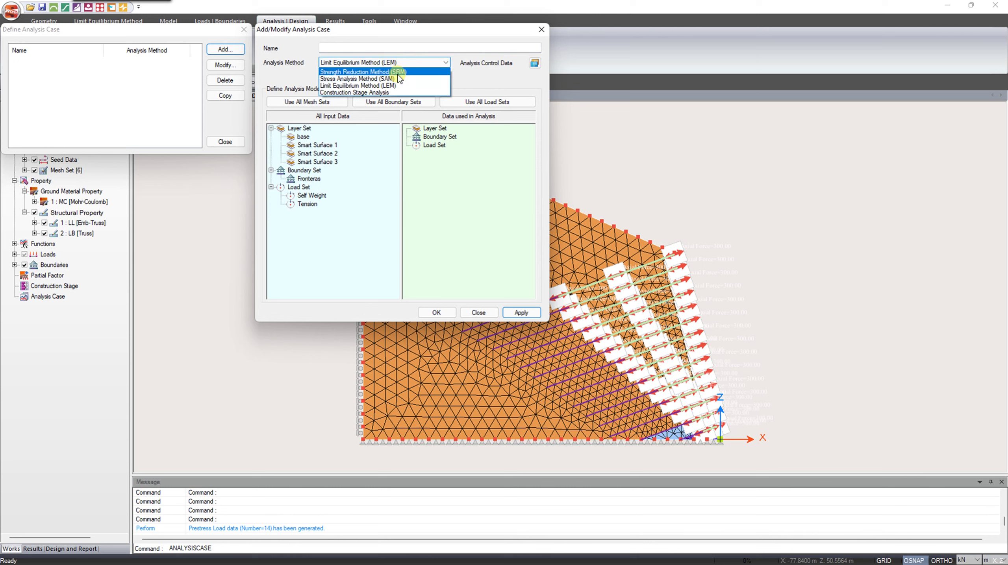
left_click(399, 72)
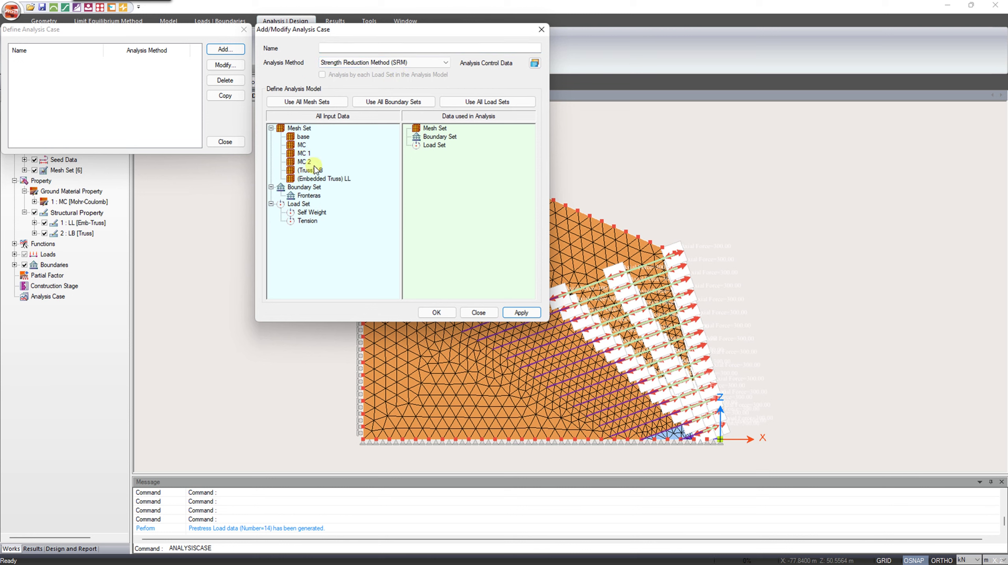
Include all mesh, boundary and load sets in the analysis case, name it SRM con anclas and save it
left_click(327, 107)
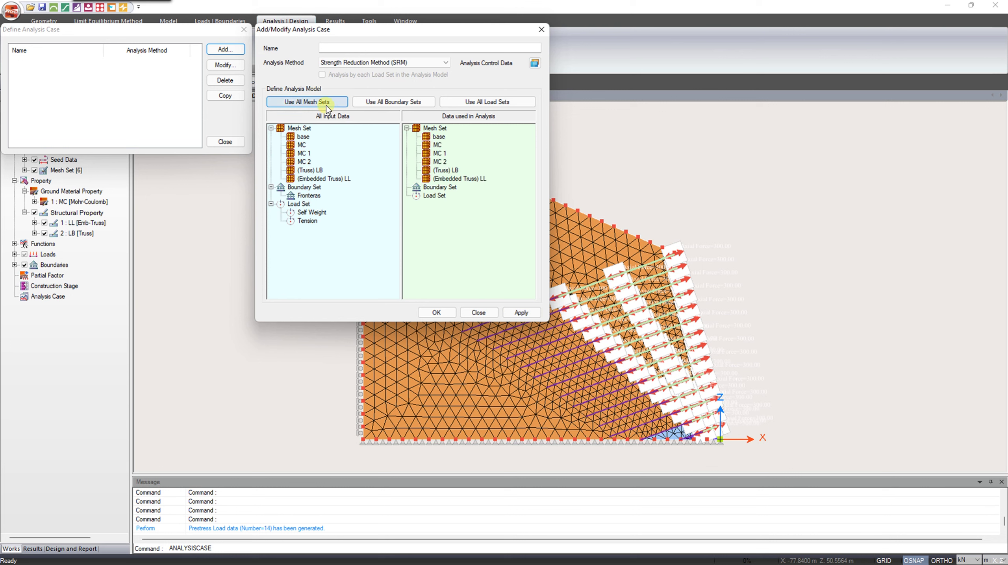
left_click(372, 103)
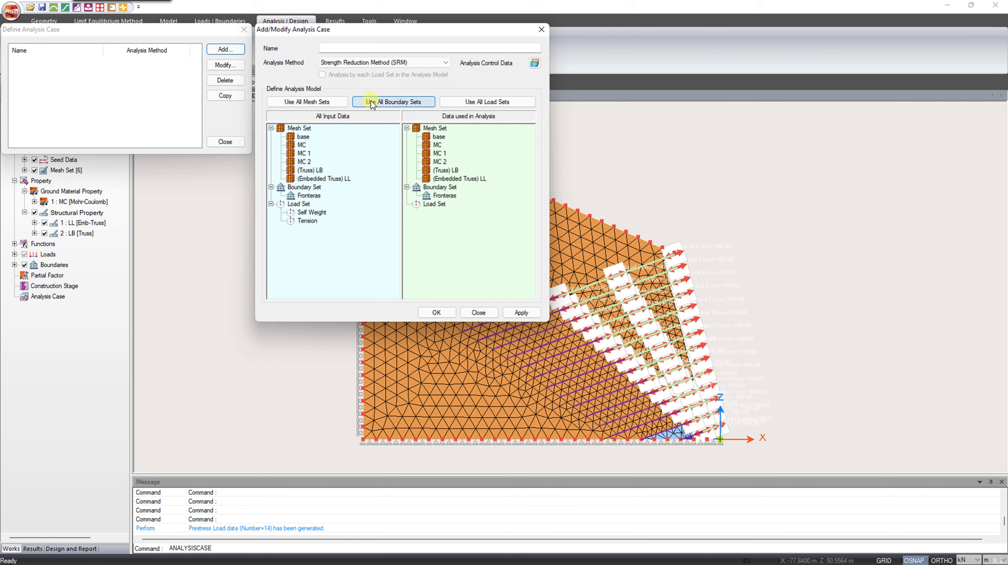
left_click(461, 104)
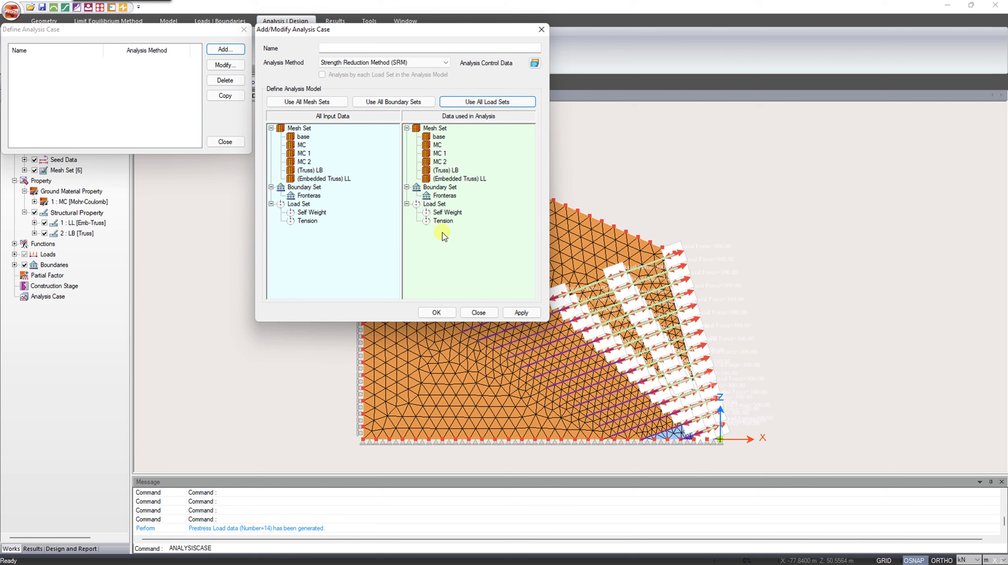
left_click(357, 48)
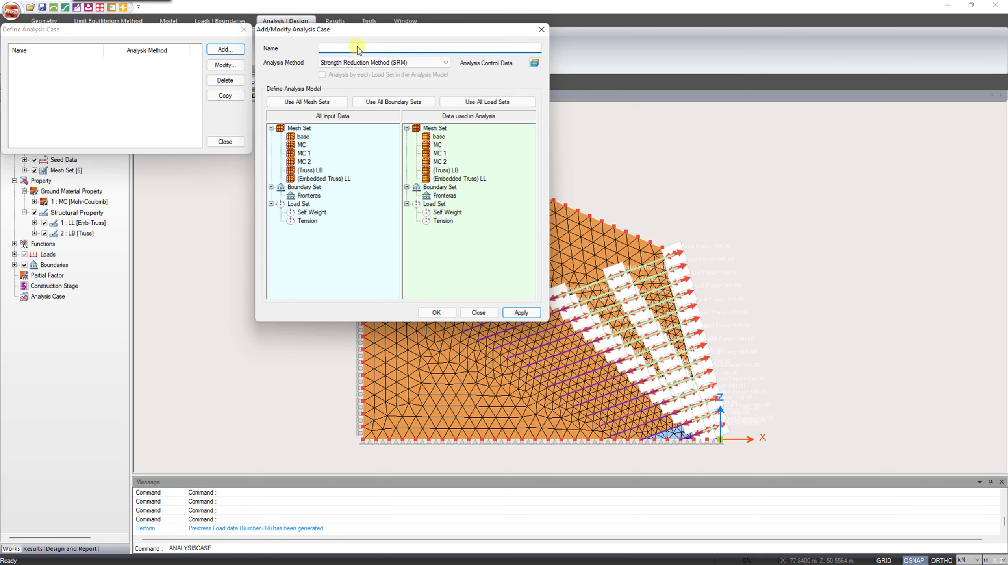
type("SRM con anclas")
left_click(438, 312)
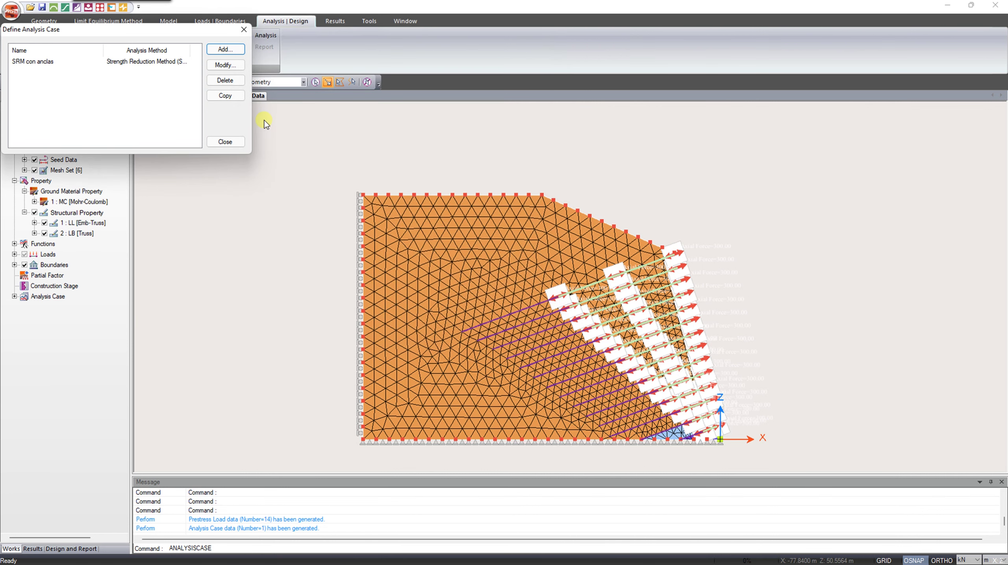
left_click(244, 32)
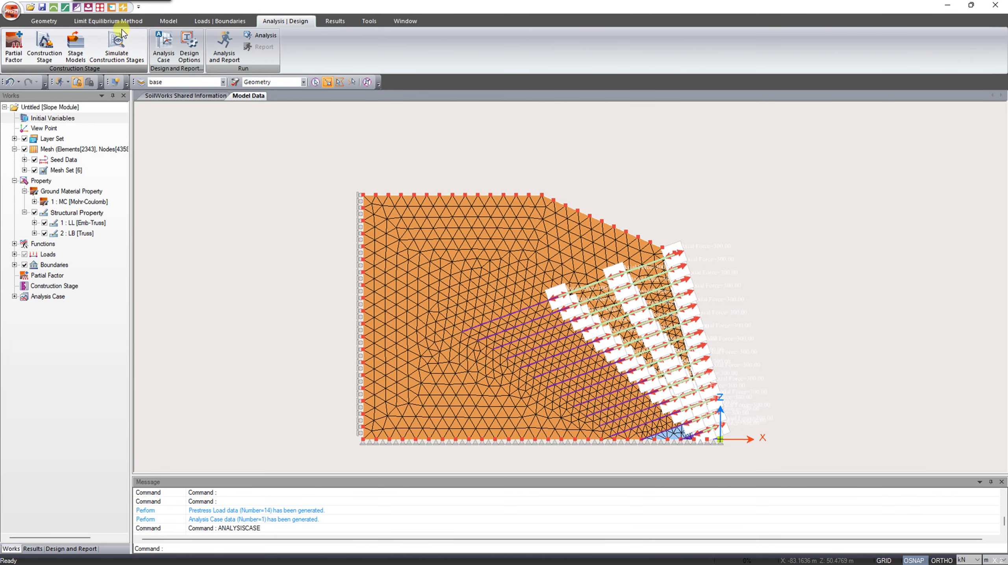
Define a static seismic load with an X seismic factor of 0.18 in a load set named CS
left_click(108, 21)
left_click(153, 57)
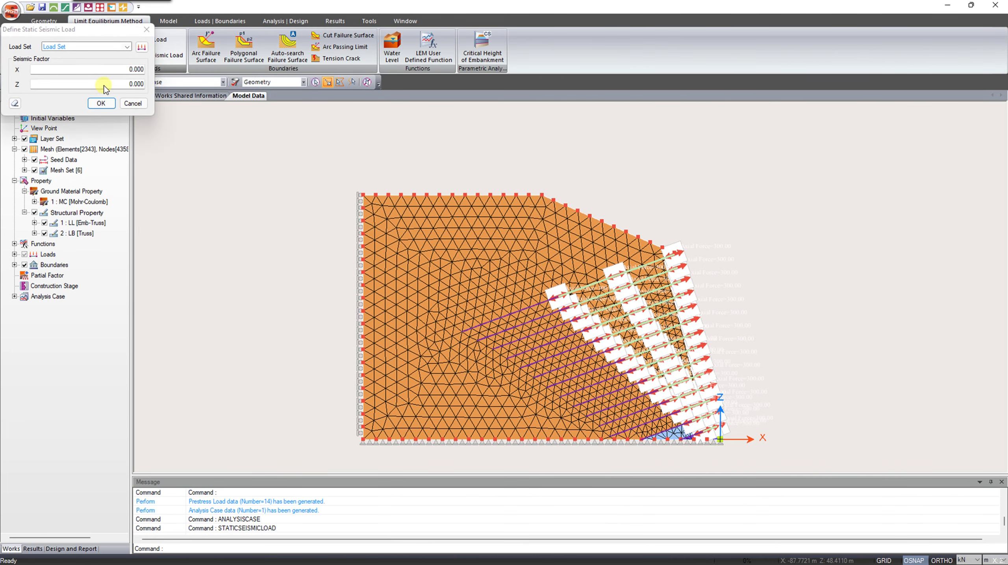
type("CS")
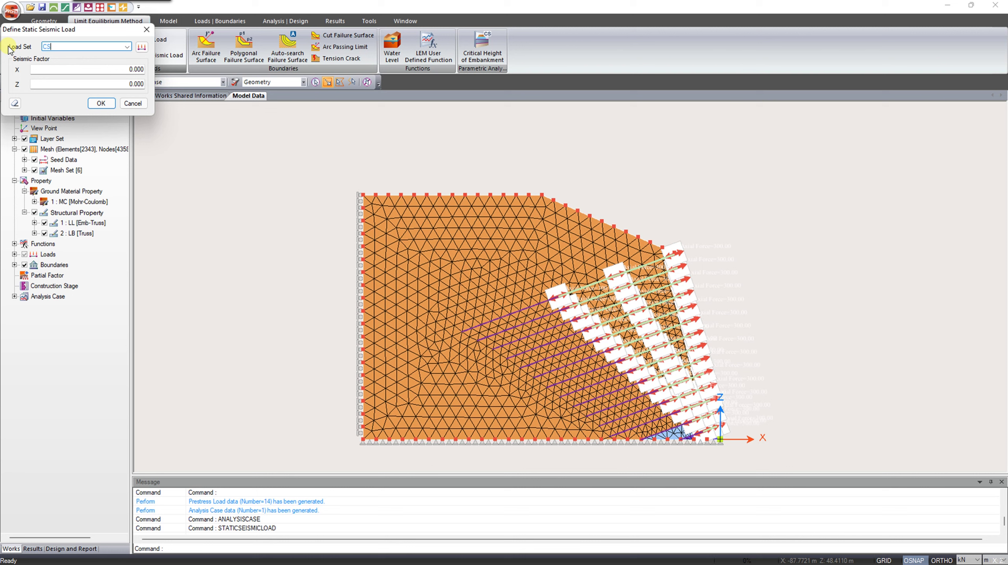
key("Tab")
type("0")
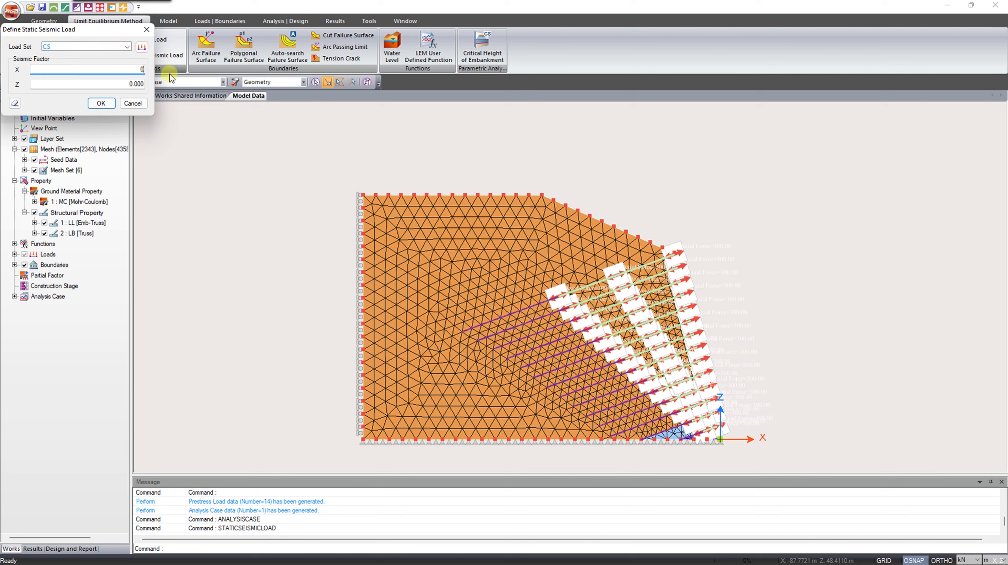
type(".18")
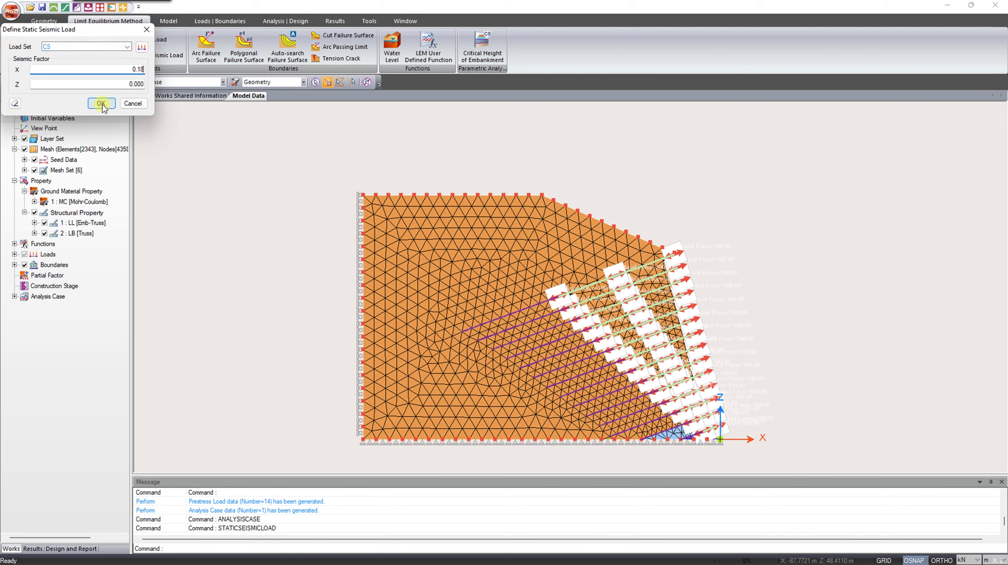
left_click(100, 103)
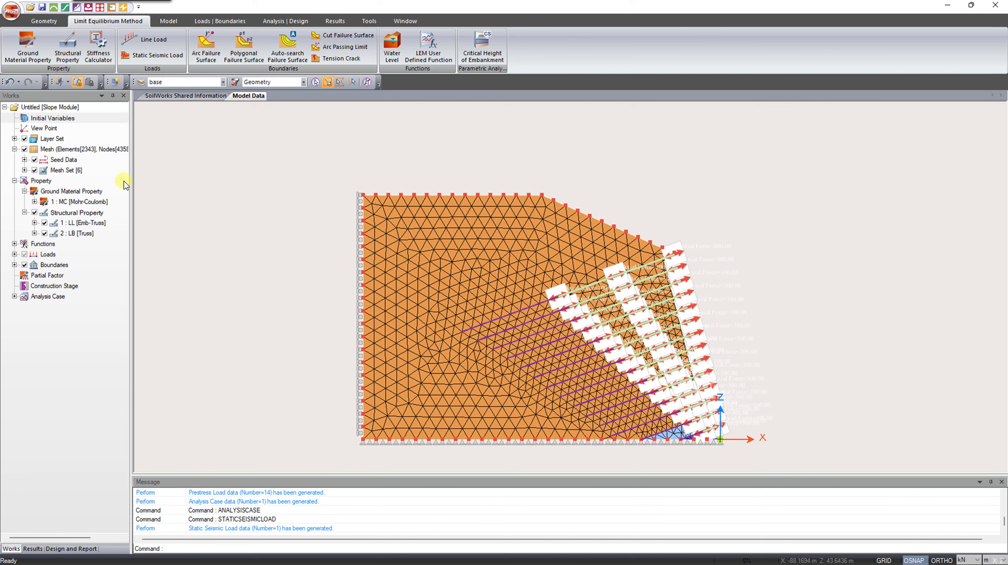
Modify the SRM con anclas analysis case to include the CS load set in the data used for analysis
left_click(14, 296)
left_click(61, 308)
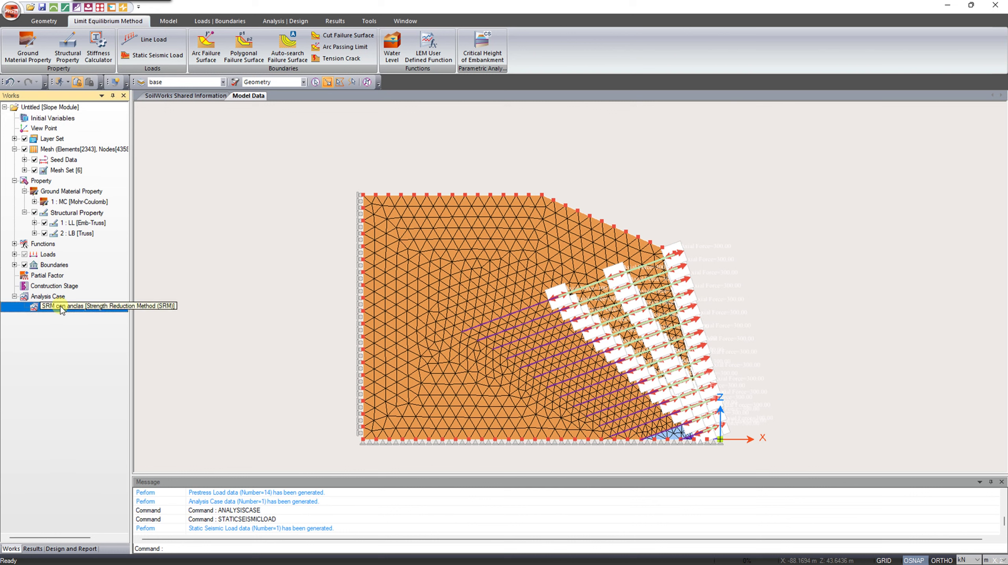
right_click(61, 309)
key("Escape")
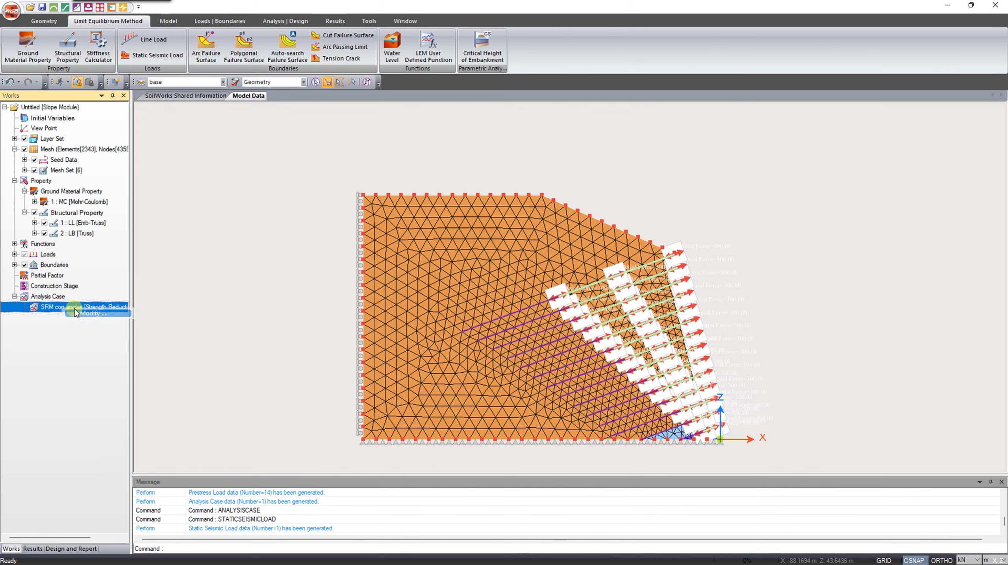
double_click(77, 308)
left_click_drag(47, 230, 202, 242)
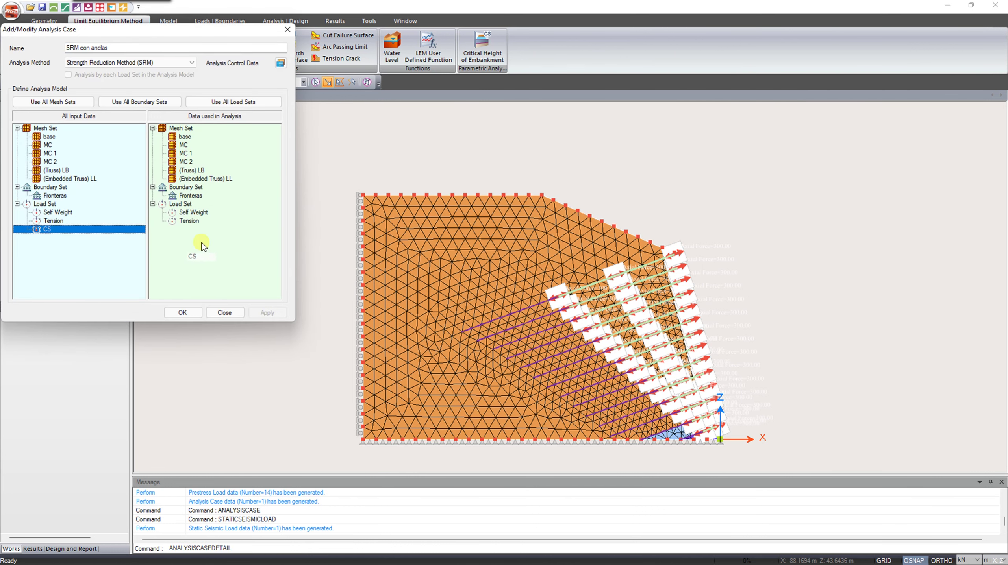
left_click(183, 312)
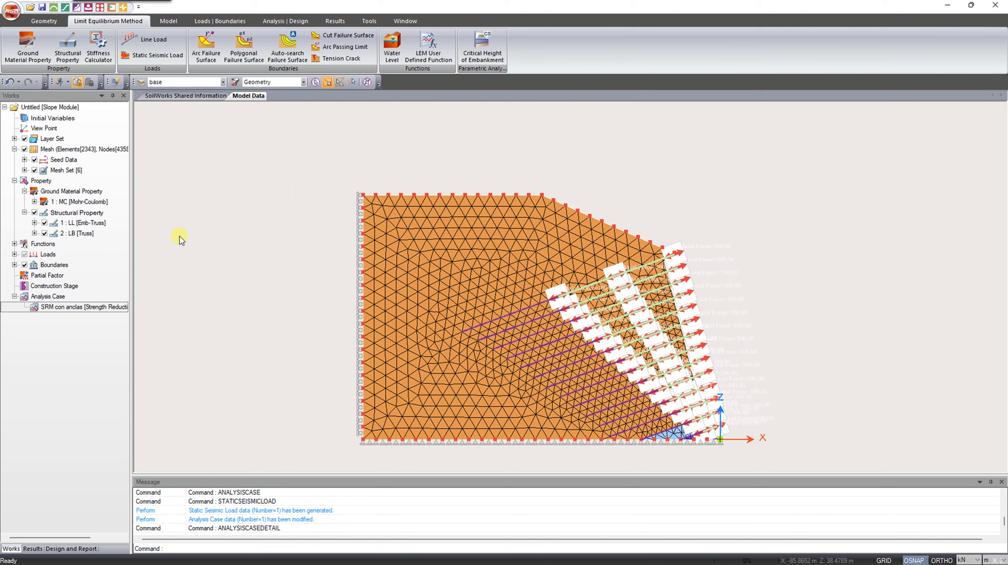
Open the Analysis Manager and perform the analysis of the SRM con anclas case
left_click(60, 82)
left_click(94, 107)
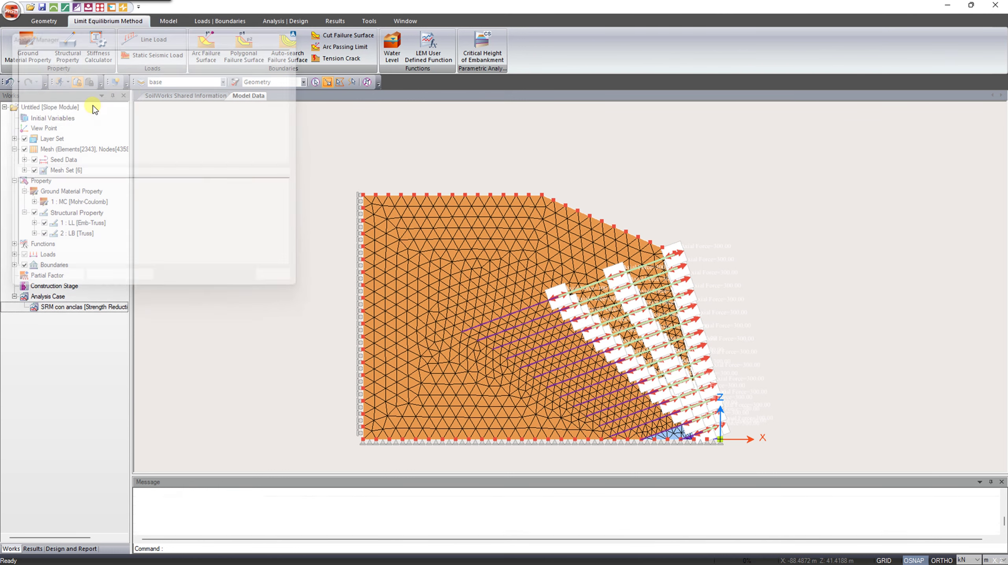
left_click(51, 287)
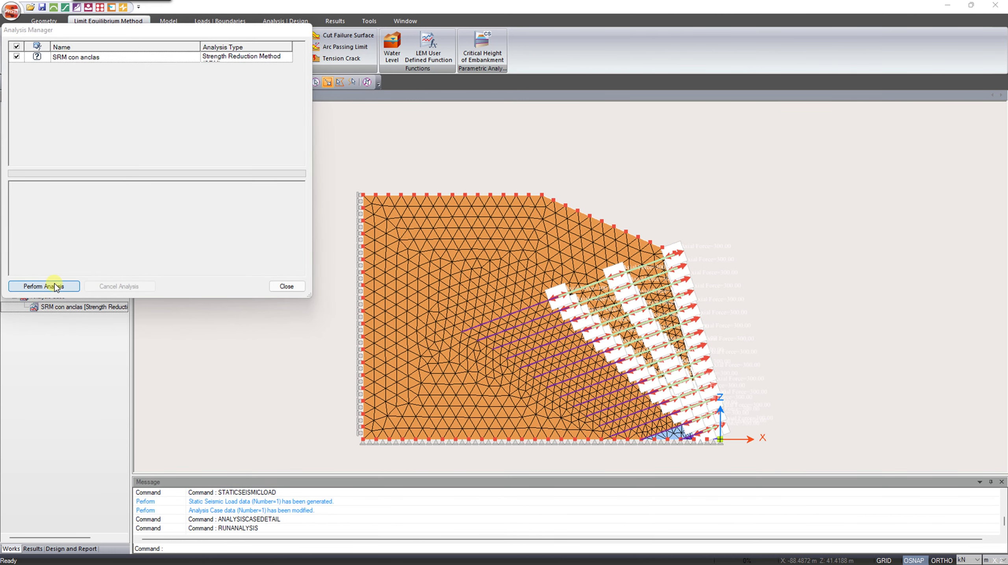
Save the model in the Modelos folder under the file name Sesion 1.ssb and let the solution start
left_click(121, 250)
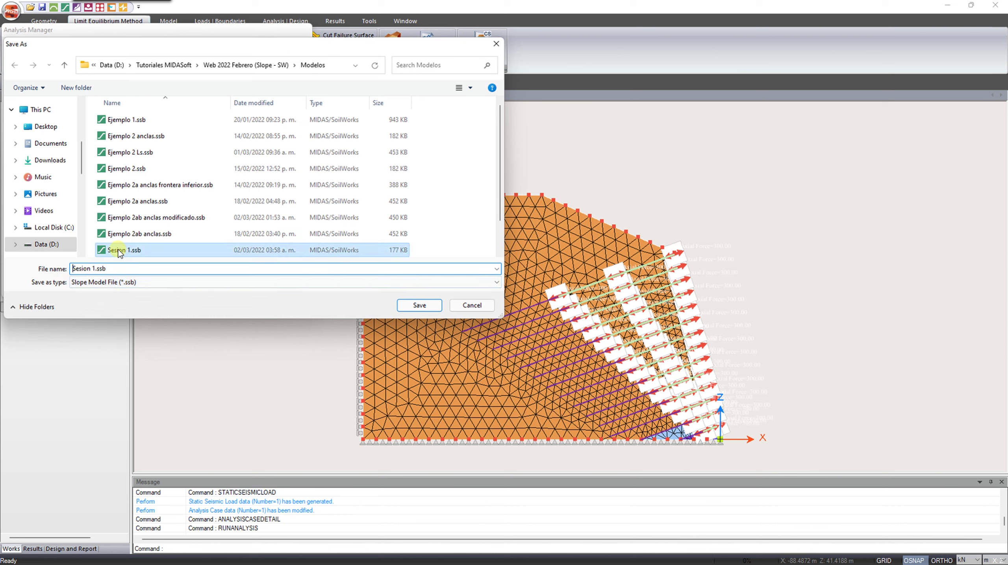
left_click_drag(72, 269, 105, 273)
left_click(92, 269)
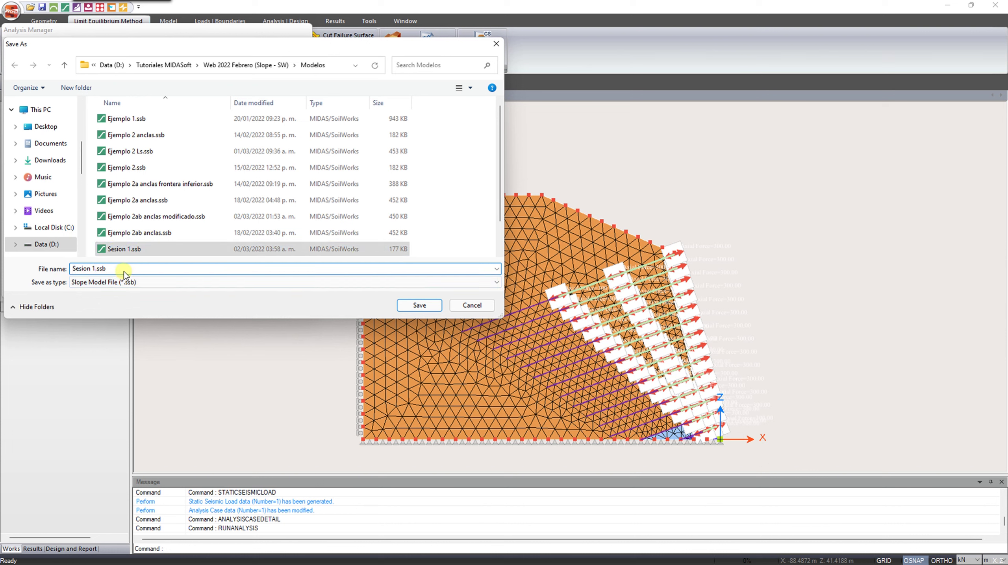
left_click(419, 305)
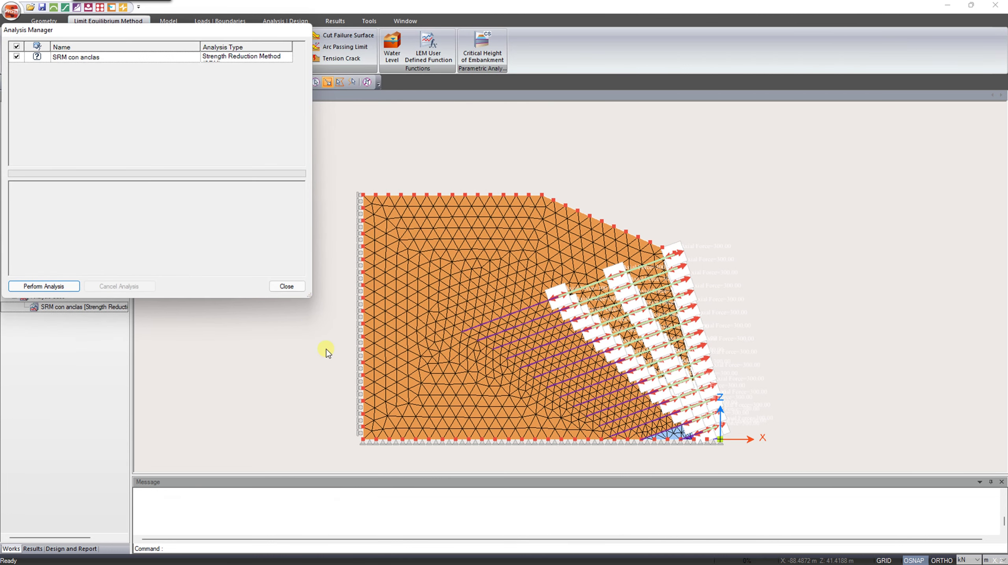
key("Return")
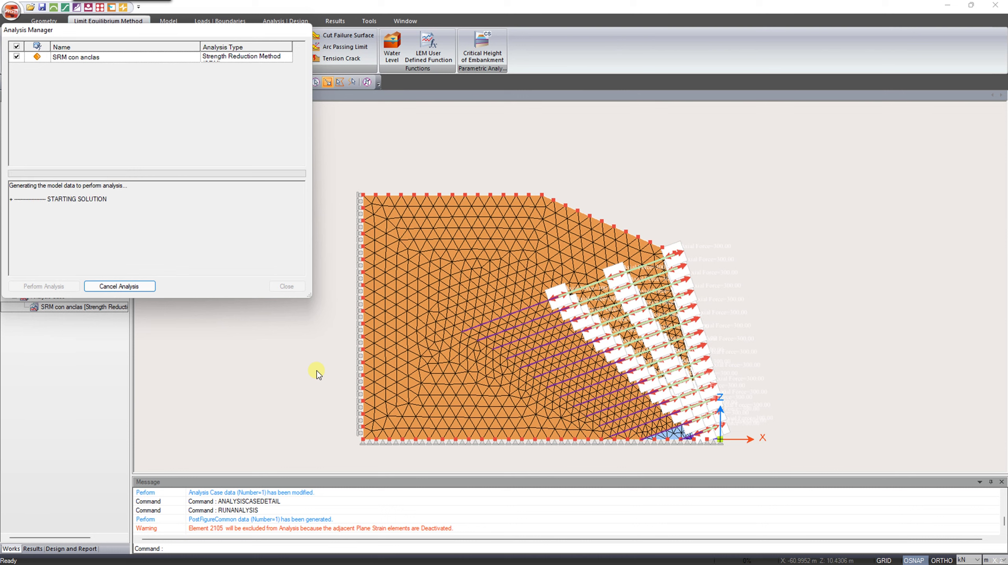